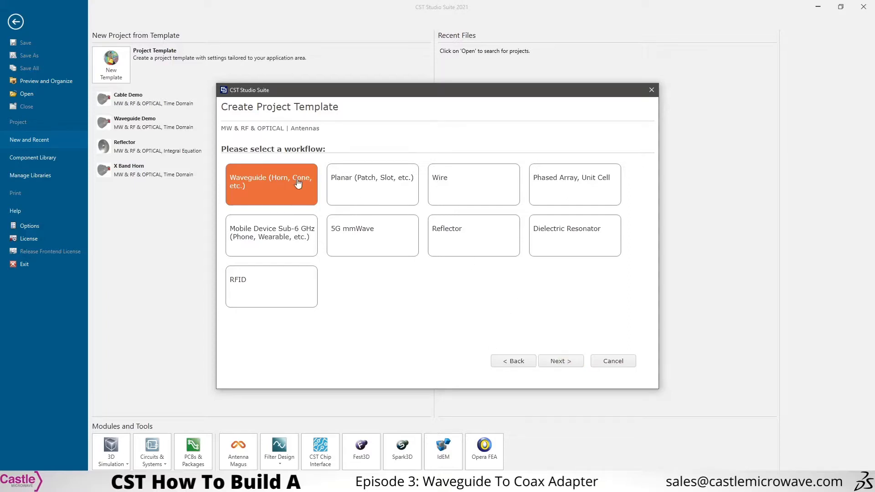
Configure the project template with the Waveguide (Horn, Cone, etc.) workflow, Time Domain solver, and units in, GHz, ns and Kelvin.
left_click(562, 361)
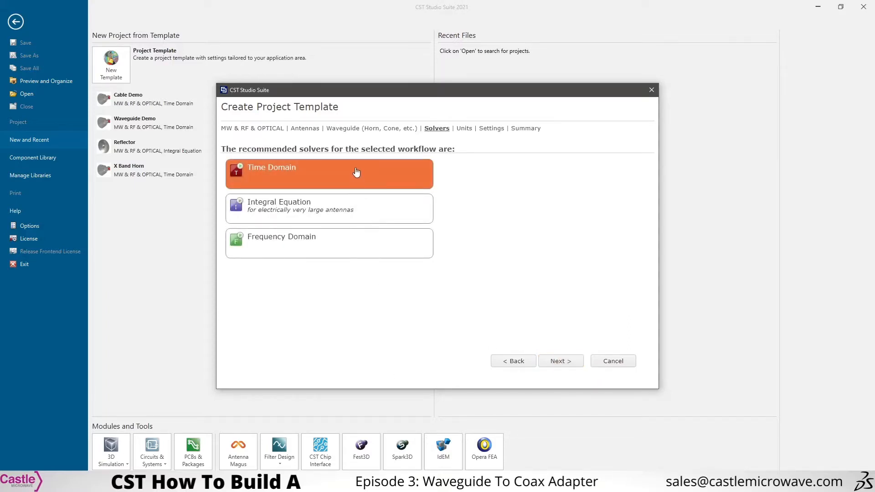
left_click(561, 361)
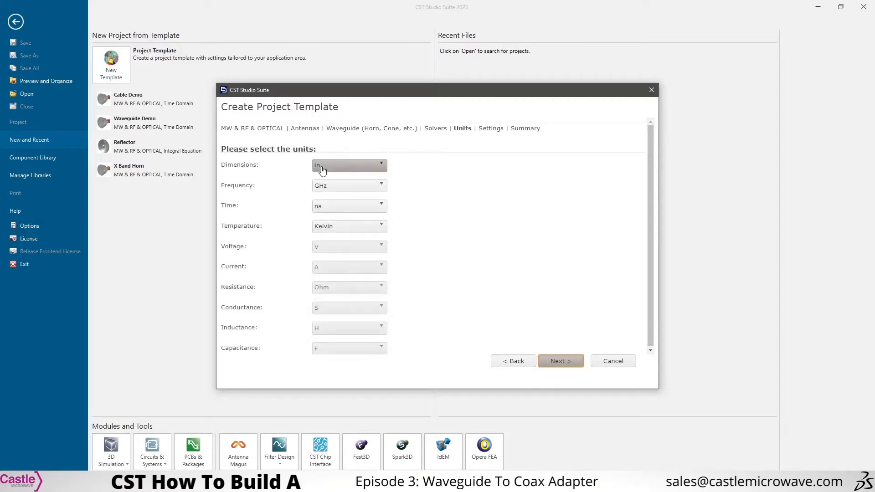
left_click(323, 166)
left_click(323, 170)
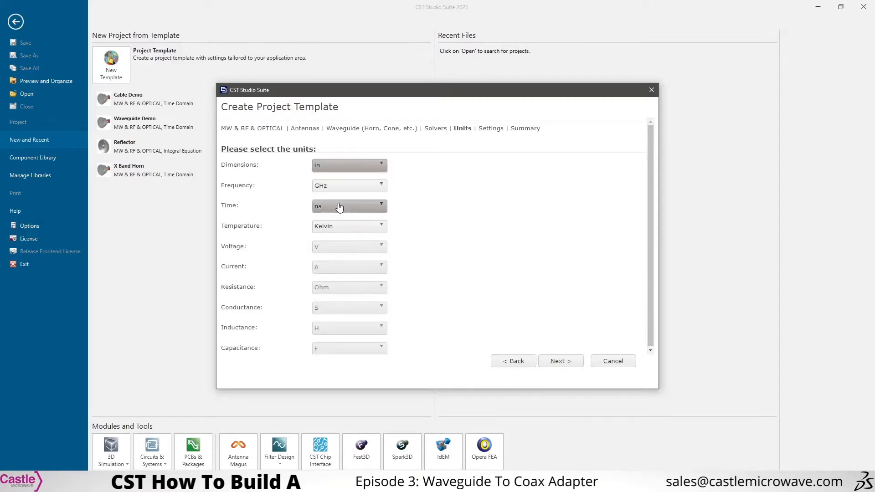
left_click(336, 187)
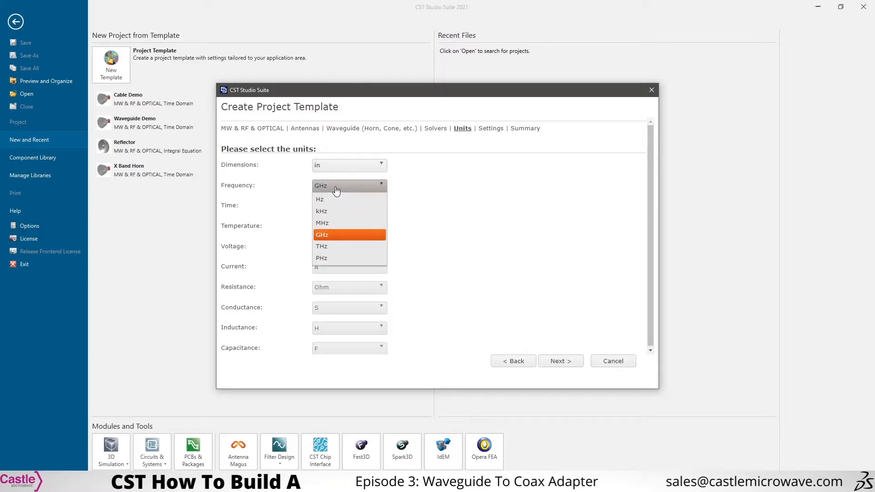
left_click(336, 191)
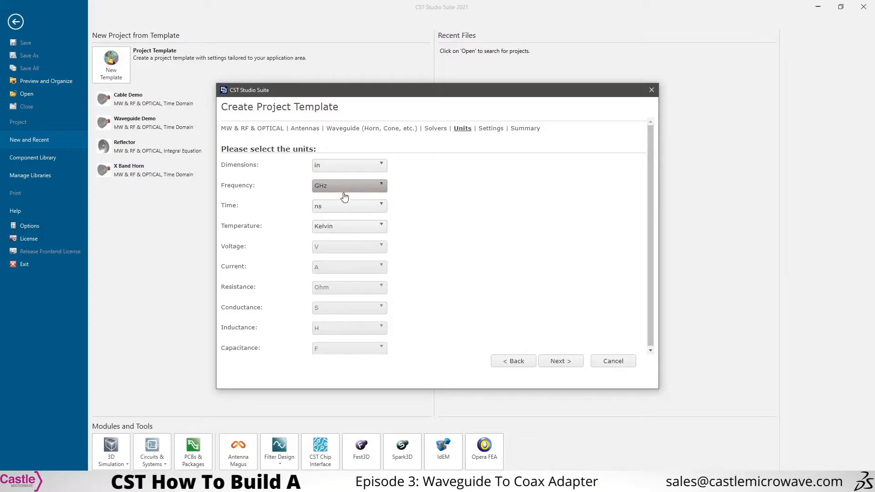
left_click(347, 208)
left_click(355, 227)
left_click(355, 226)
left_click(354, 236)
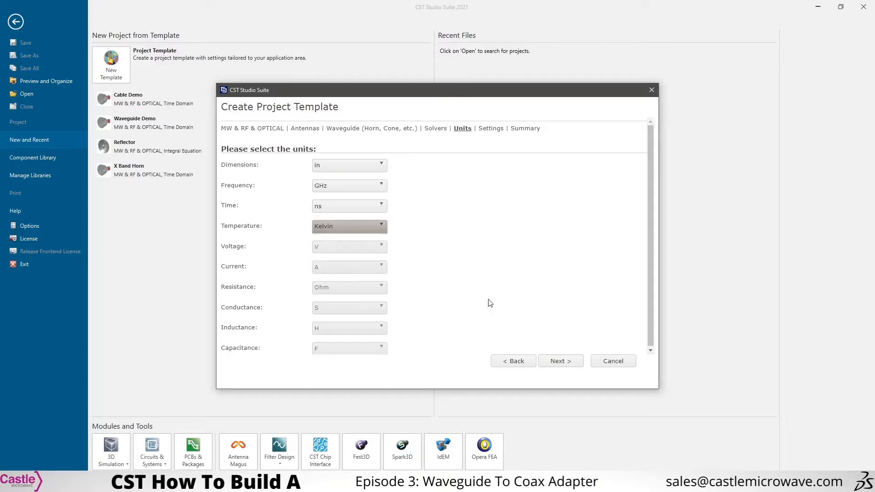
left_click(558, 361)
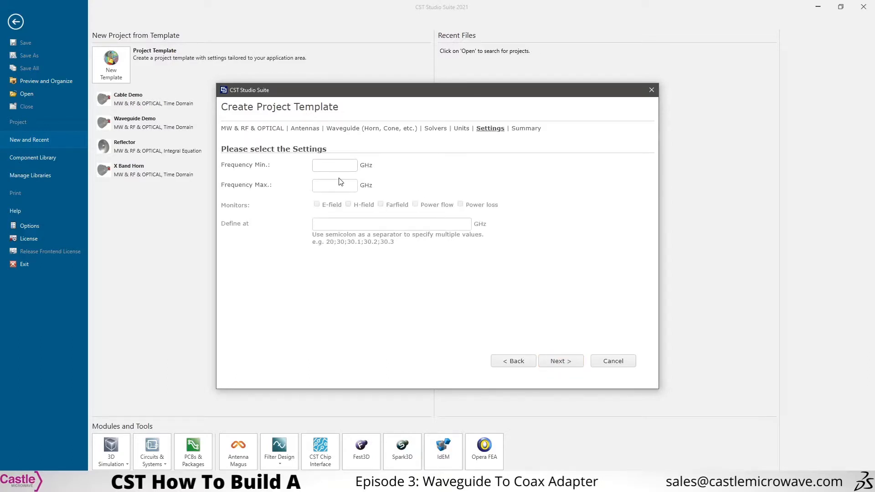
Set the template's frequency range to 8–12 GHz and enable the E-field and H-field monitors.
type("12")
left_click(317, 204)
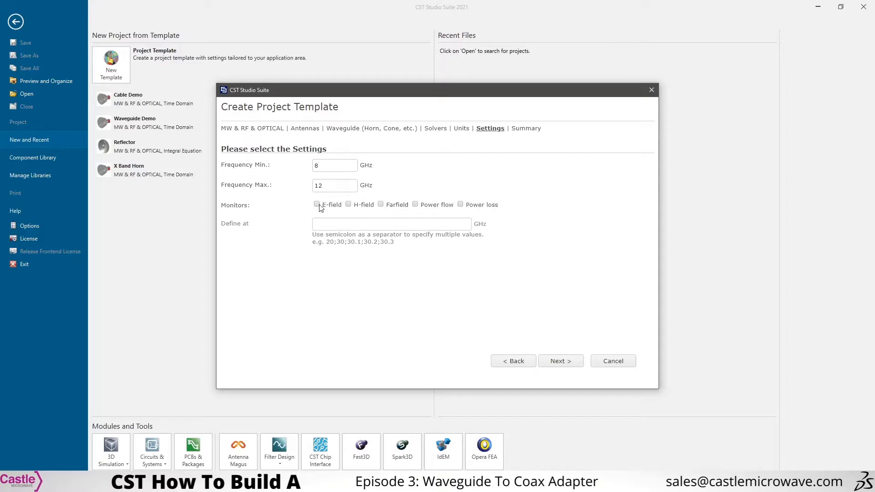
left_click(349, 205)
left_click(546, 362)
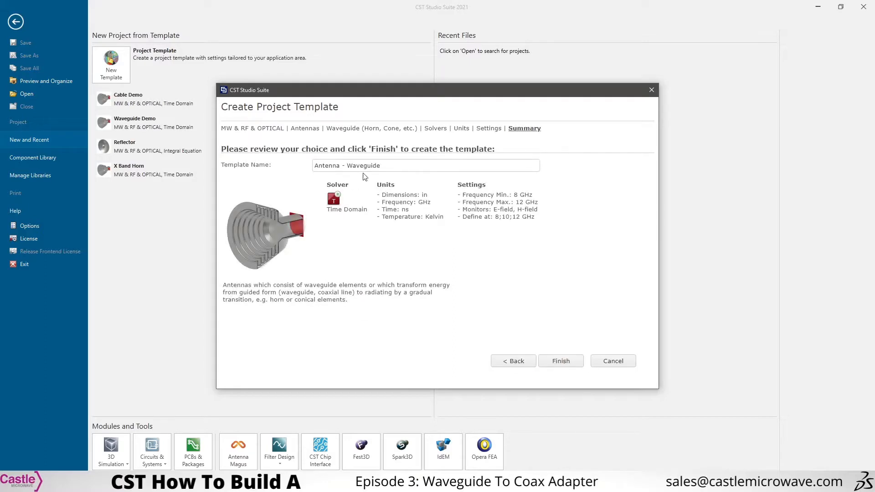
Name the template "Waveguide to Coax" and finish creating the project.
left_click_drag(381, 166, 147, 148)
type("Waveguide to Coax")
left_click(565, 362)
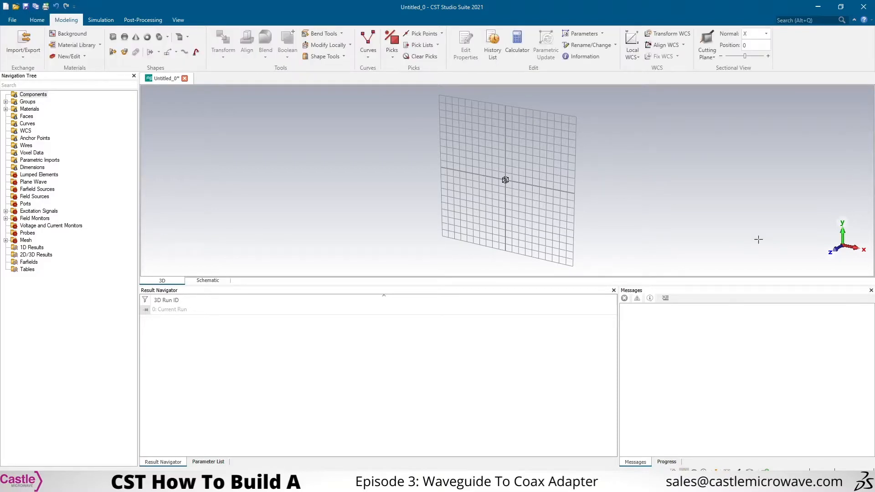
Switch to the PDF viewer and look through the IEC 60153-2 standard for rectangular waveguides, then return to CST Studio Suite.
key("alt+Tab")
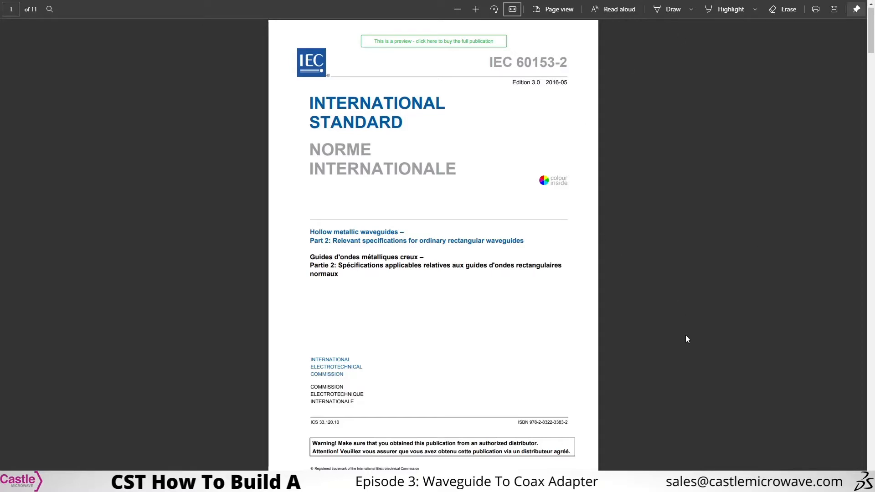
scroll(686, 339, "down", 6)
scroll(687, 340, "down", 5)
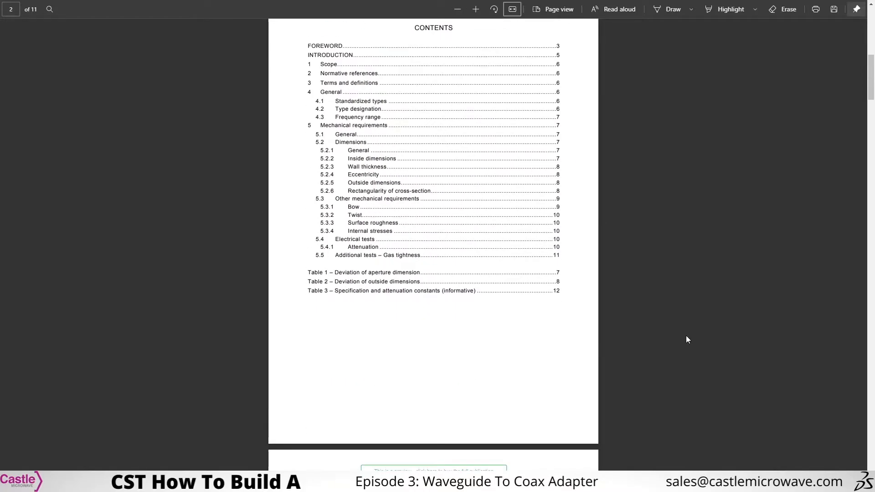
scroll(686, 337, "down", 8)
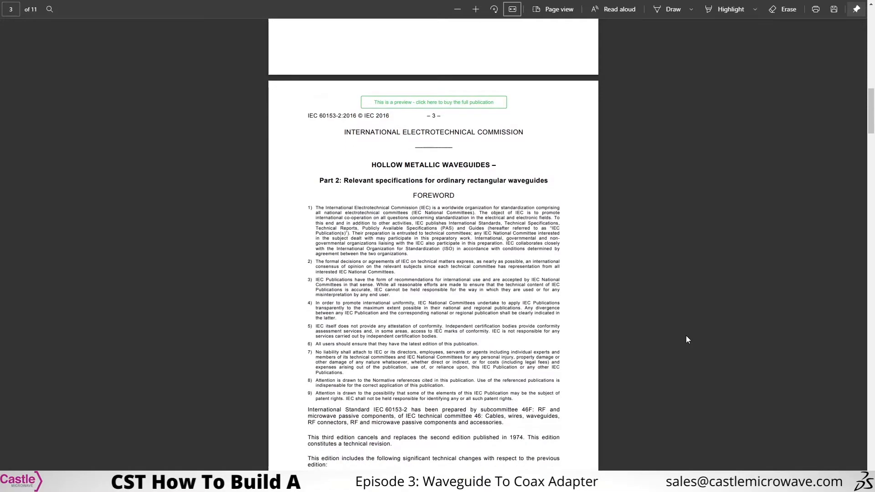
scroll(688, 339, "down", 8)
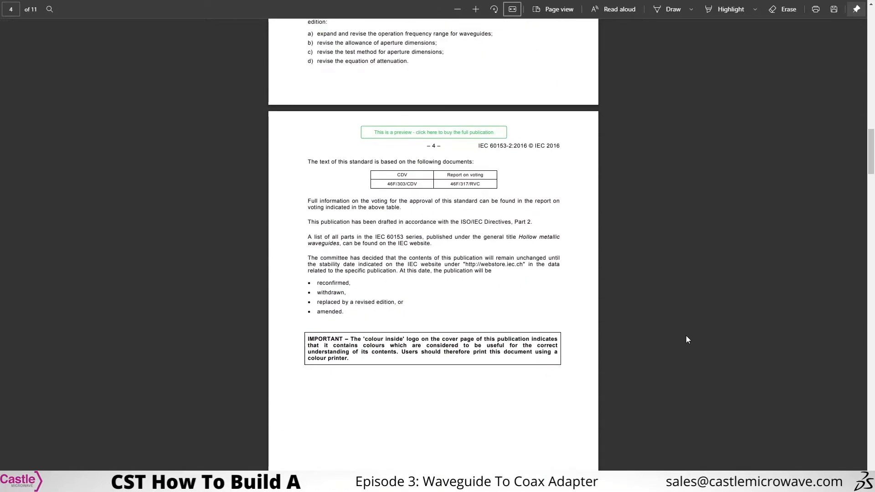
scroll(687, 340, "down", 8)
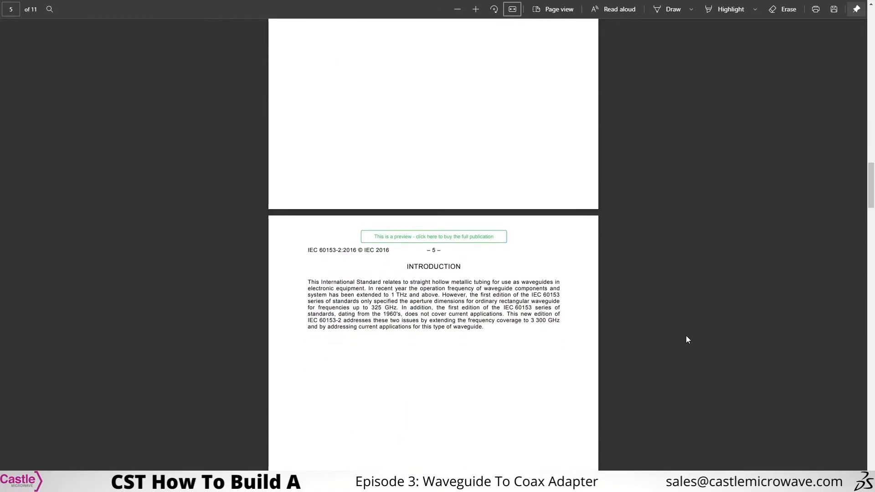
scroll(687, 340, "down", 14)
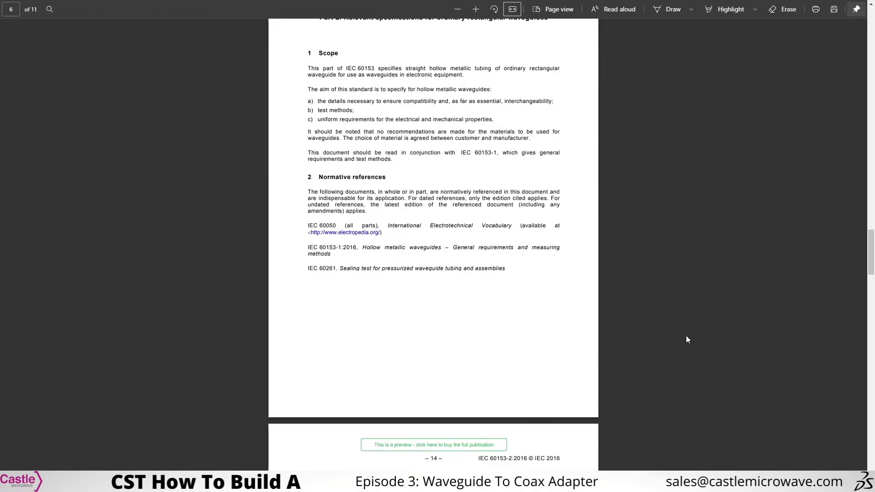
scroll(686, 336, "down", 8)
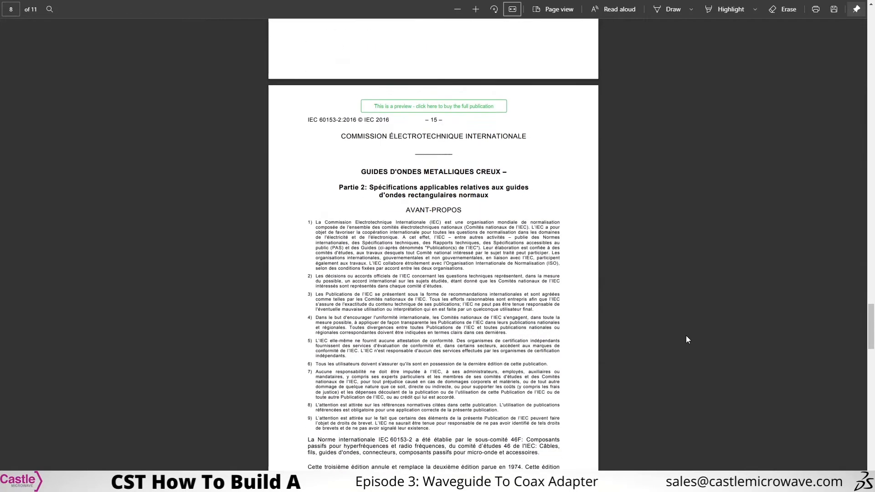
key("alt+Tab")
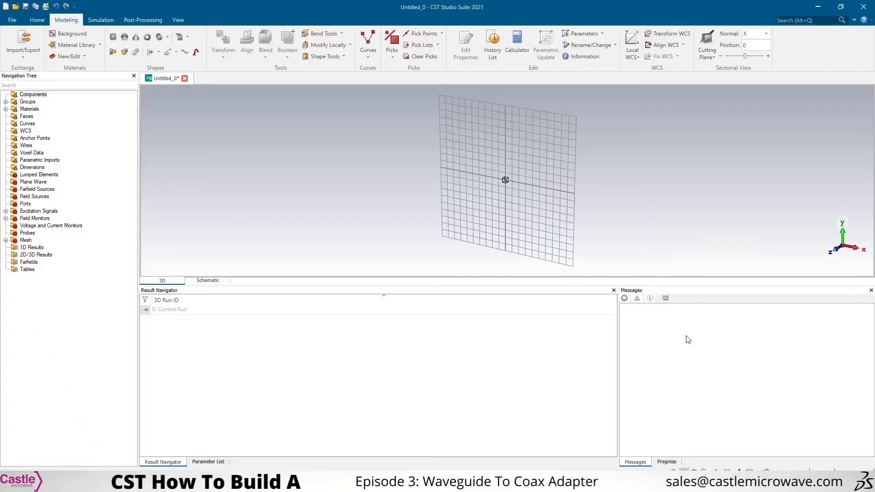
Start a numerically defined brick named Block, entering BlockWidth as Xmin and Blockwidth as Xmax.
left_click(113, 37)
key("Escape")
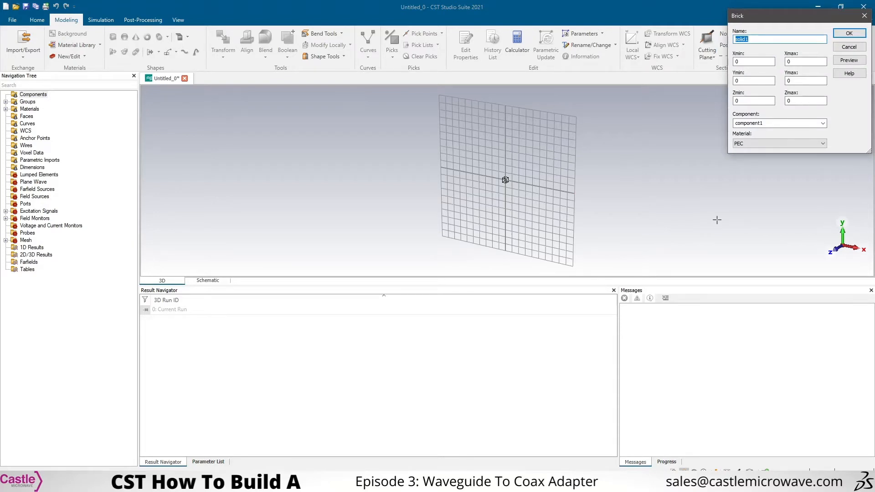
type("BLo")
key("BackSpace")
key("BackSpace")
type("Blo")
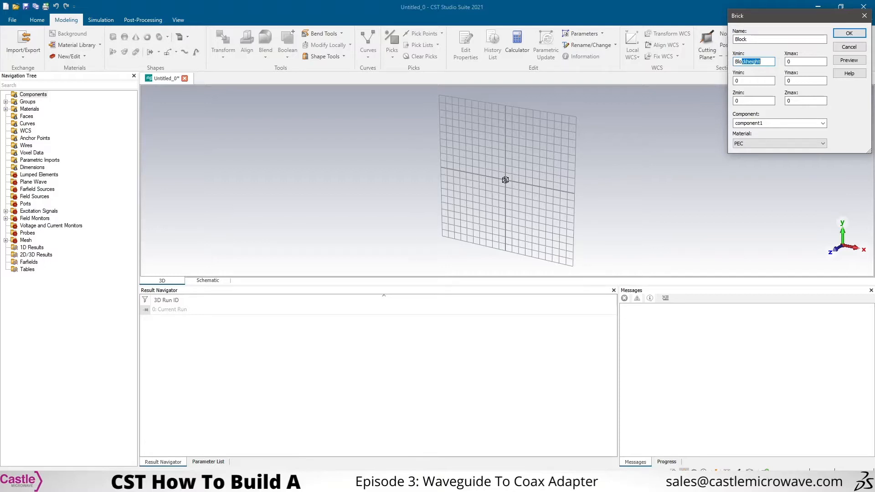
type("ckW")
type("Bl")
type("ockwidth")
Enter the Blockheight parameter for the brick's Ymin and Ymax.
type("Bloc")
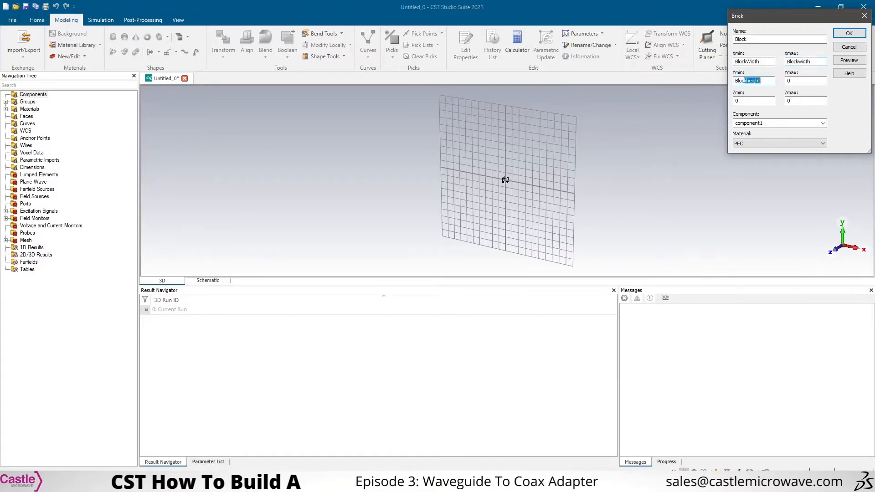
key("Tab")
type("bloc")
key("Tab")
Change the brick's Xmin to -BlockWidth/2 and make its Ymin negative as -Blockheight.
left_click(768, 63)
type("-")
key("Tab")
key("Tab")
left_click(736, 81)
type("-")
Complete the centred extents with Ymin -Blockheight/2, Ymax blockheight/2 and Xmax Blockwidth/2.
double_click(788, 81)
key("BackSpace")
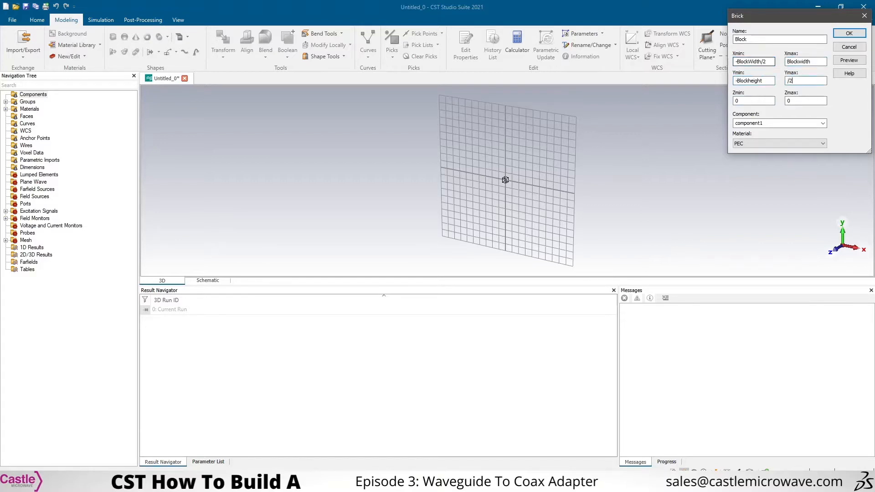
left_click(770, 81)
key("Tab")
type("b")
key("End")
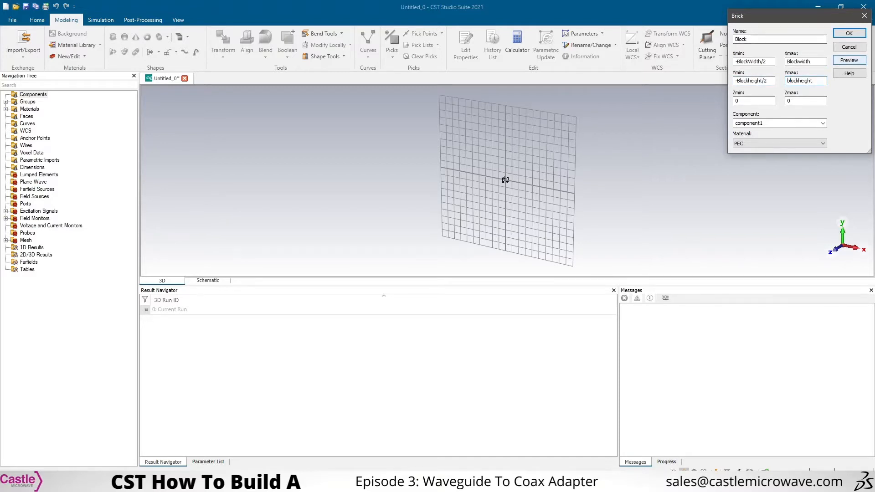
left_click(813, 61)
type("/2")
Set Zmax to Blocklength and define the missing parameters as Blocklength 1, Blockwidth 1 and Blockheight .5.
key("Tab")
key("Tab")
key("Tab")
key("Tab")
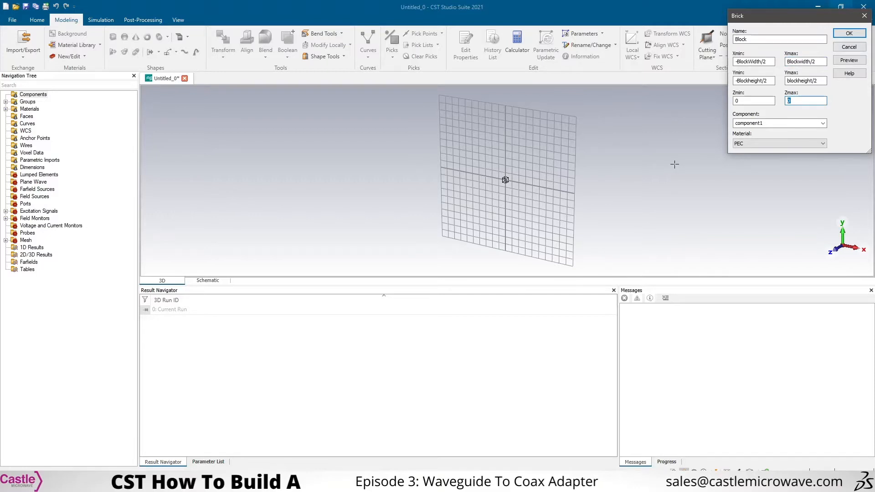
type("Blocklength")
left_click(850, 63)
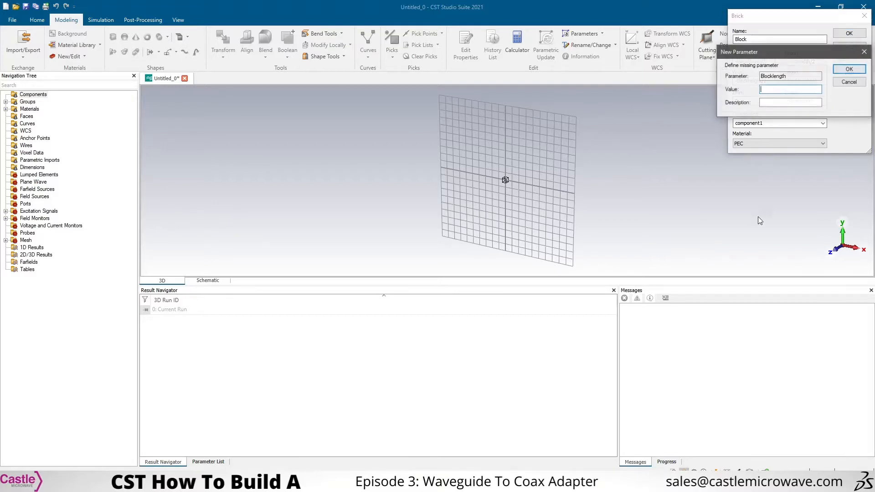
type("1")
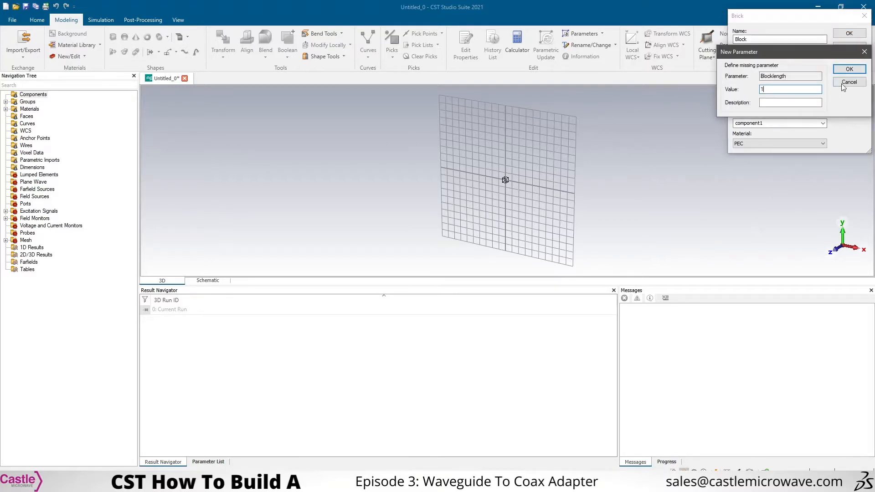
left_click(850, 69)
Show the parameter list and create the previewed PEC brick in component1.
left_click(208, 461)
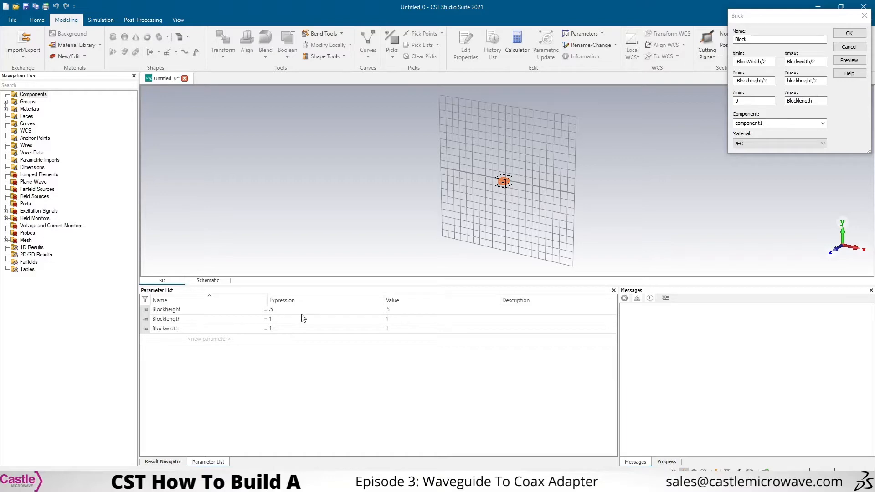
key("space")
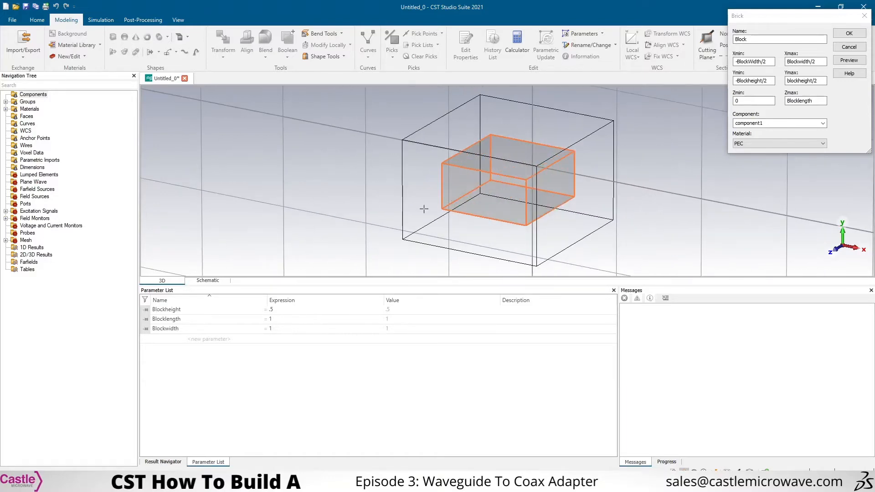
left_click(849, 33)
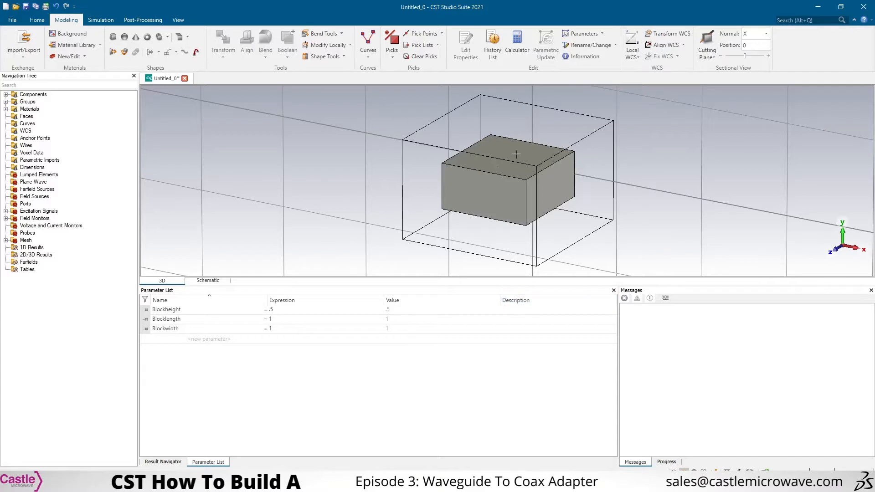
Shell the block inward with its front face open, using thickness parameter Blockshell defined as .05.
mouse_move(516, 154)
key("f")
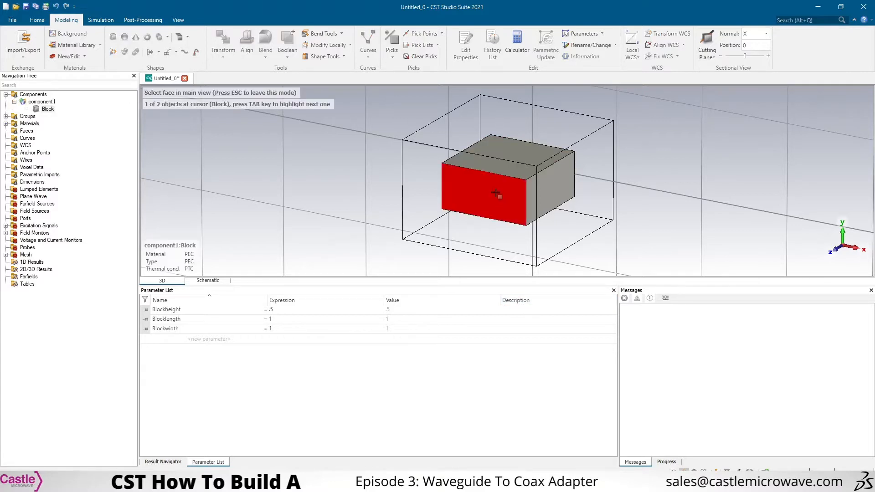
left_click(495, 192)
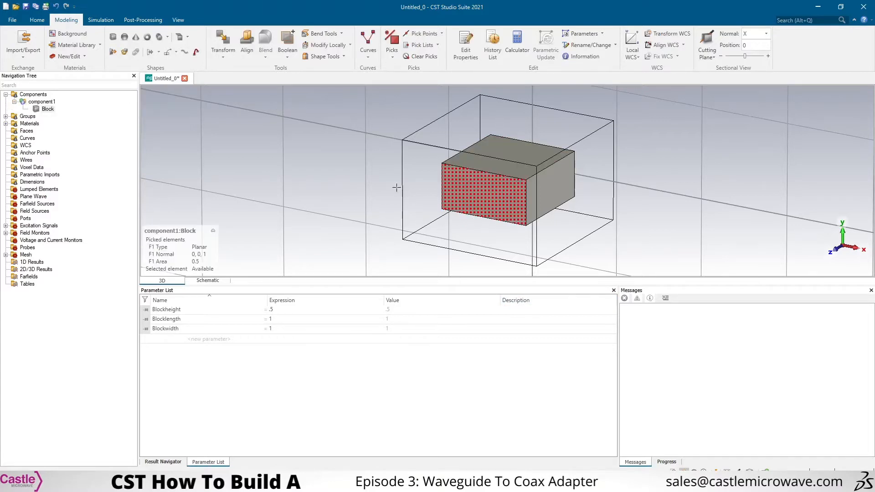
left_click(337, 56)
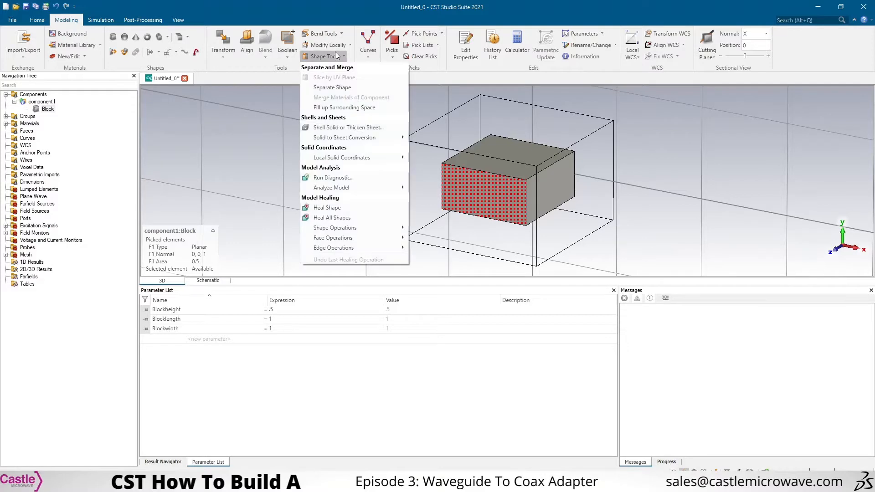
left_click(349, 128)
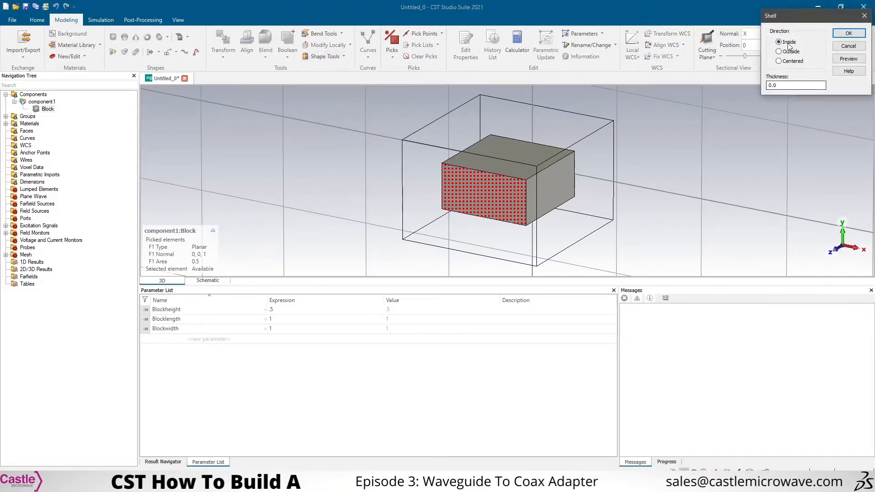
key("Tab")
type("BlockS")
left_click(849, 58)
type(".05")
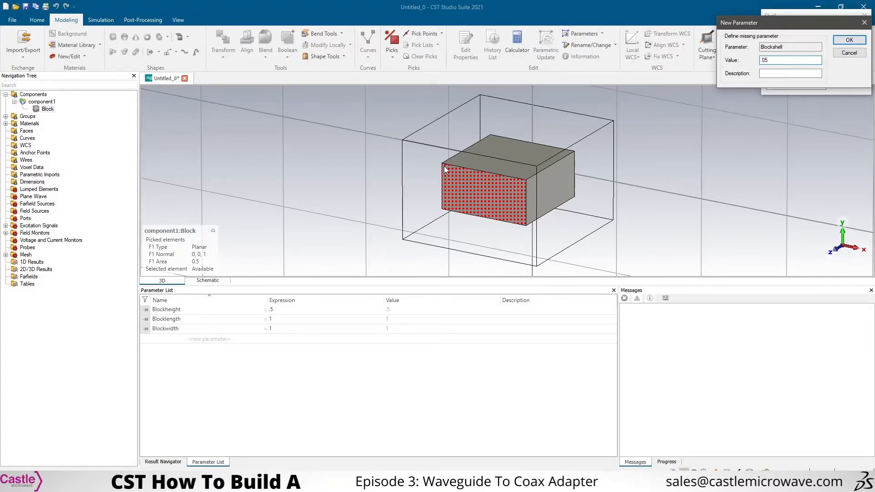
left_click(856, 40)
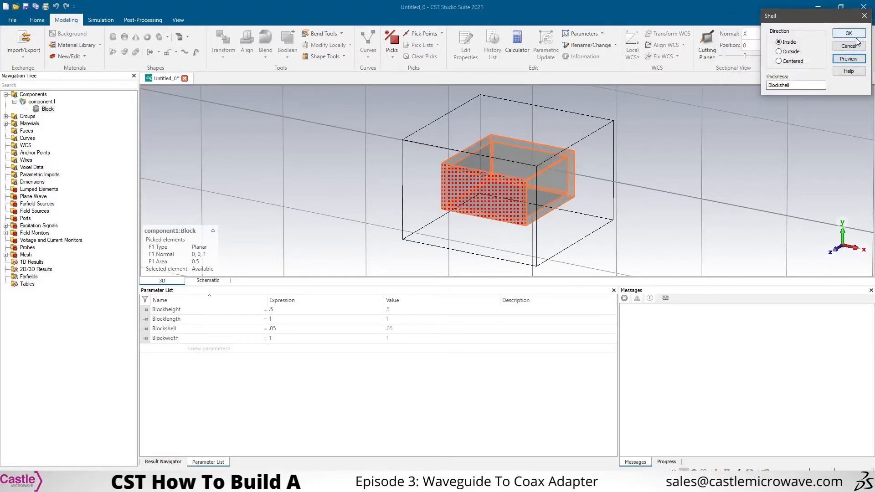
left_click(851, 34)
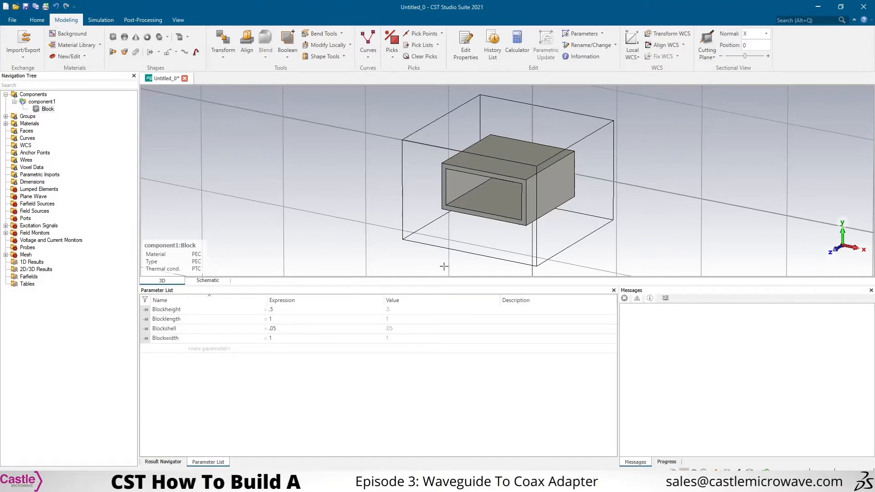
Measure the inner width of the front opening between the midpoints of its two vertical inner edges.
scroll(443, 266, "up", 5)
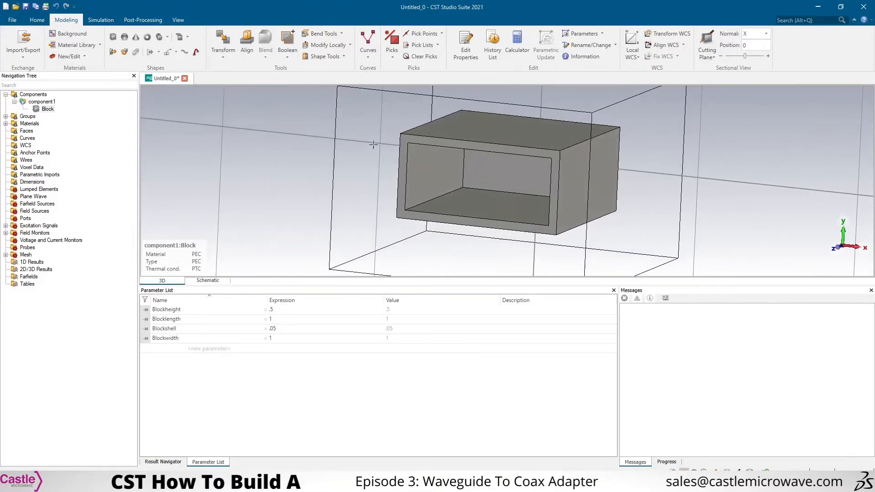
left_click_drag(463, 215, 654, 193)
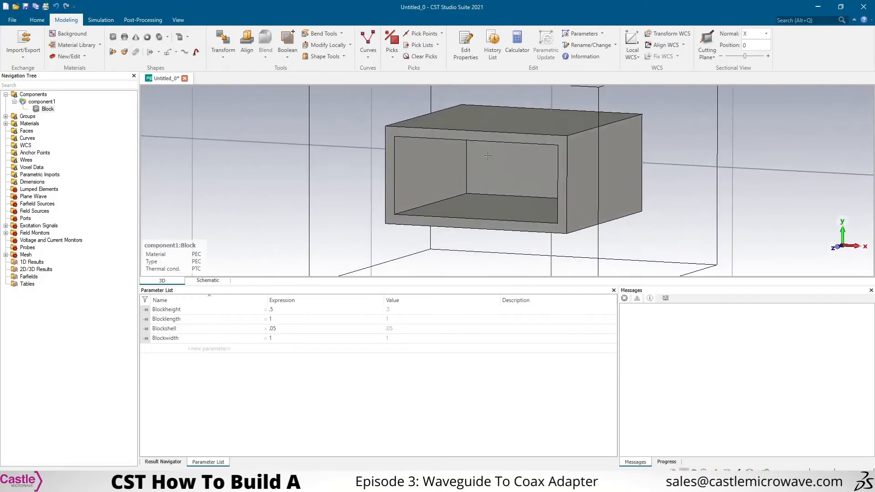
scroll(488, 156, "up", 2)
key("e")
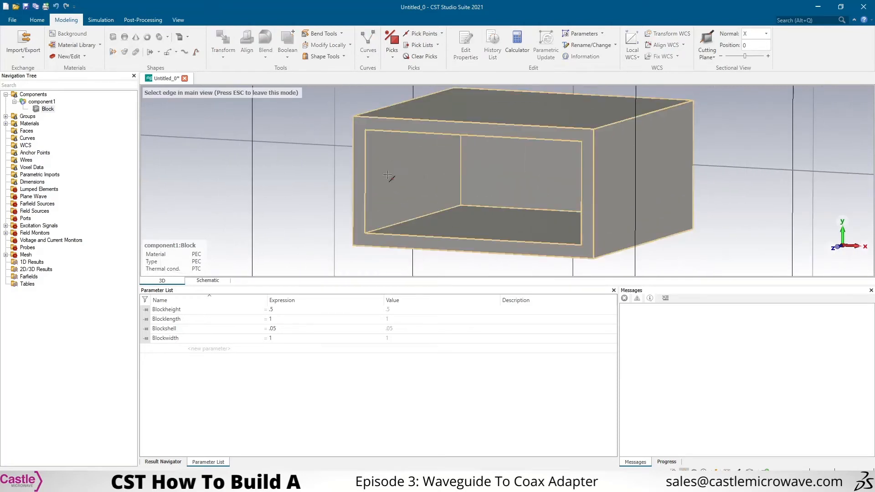
double_click(365, 181)
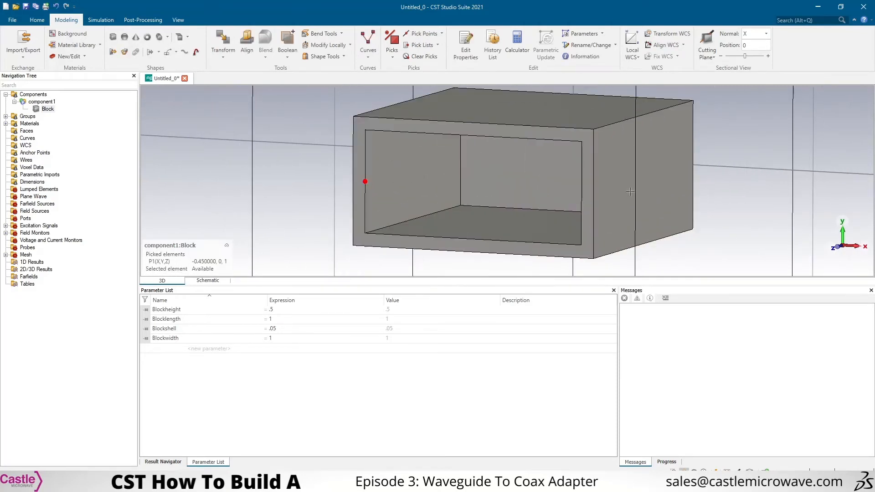
double_click(580, 199)
mouse_move(193, 273)
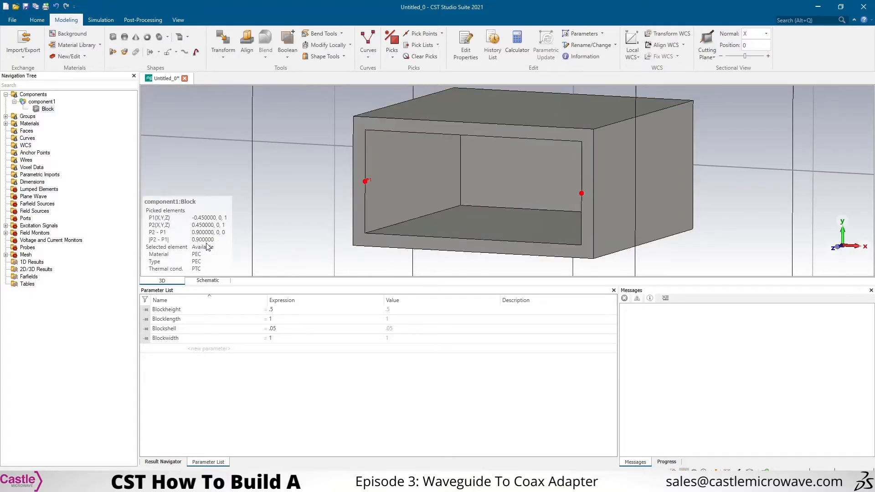
Clear the picks and measure the opening's inner height between the midpoints of its lower and upper inner edges.
key("d")
key("e")
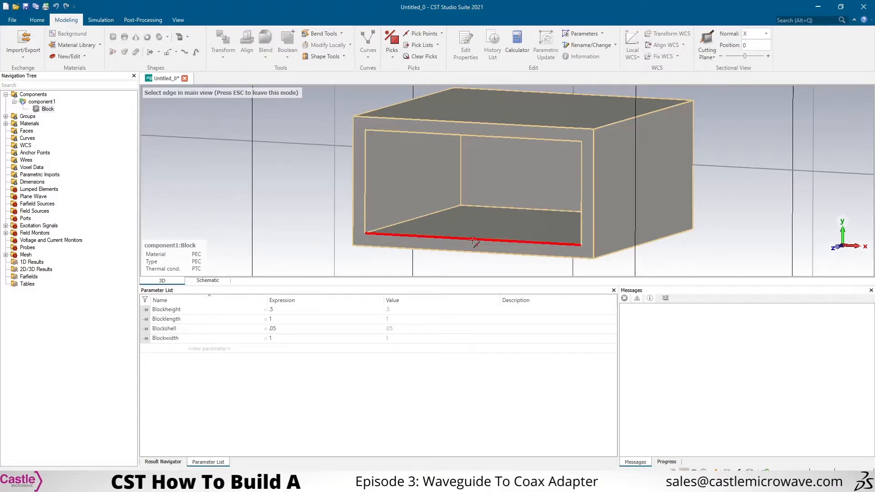
double_click(474, 239)
key("e")
double_click(474, 136)
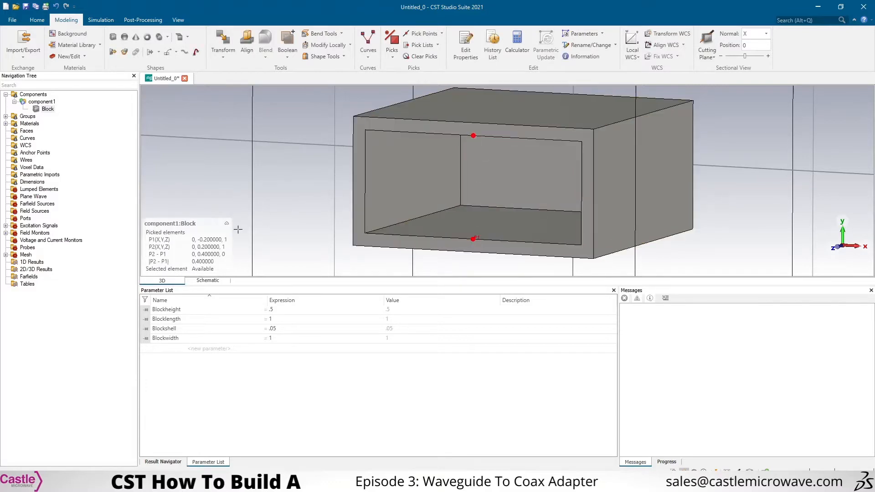
mouse_move(196, 248)
Align the local coordinate system with the midpoint of the cavity's upper edge at the closed back wall.
left_click_drag(532, 156, 550, 158)
key("space")
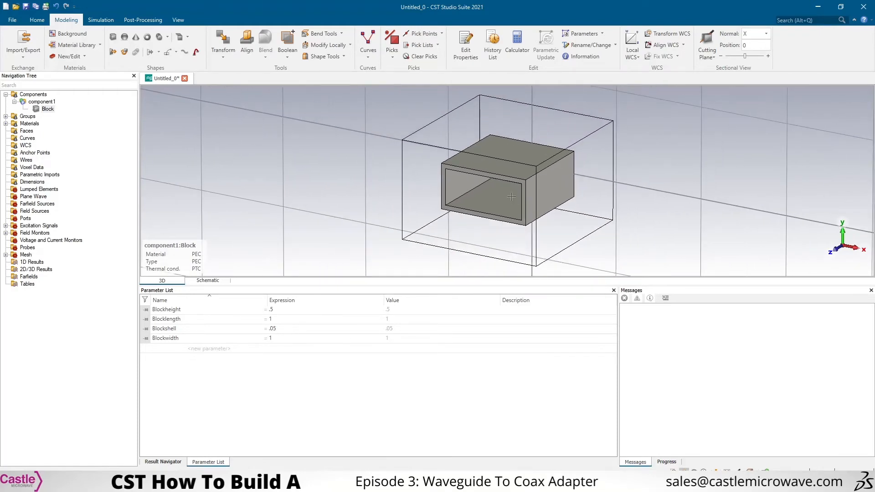
mouse_move(512, 196)
left_mouse_down()
mouse_move(532, 160)
mouse_move(503, 213)
mouse_move(562, 139)
mouse_move(559, 132)
mouse_move(552, 142)
left_mouse_up()
scroll(533, 159, "up", 3)
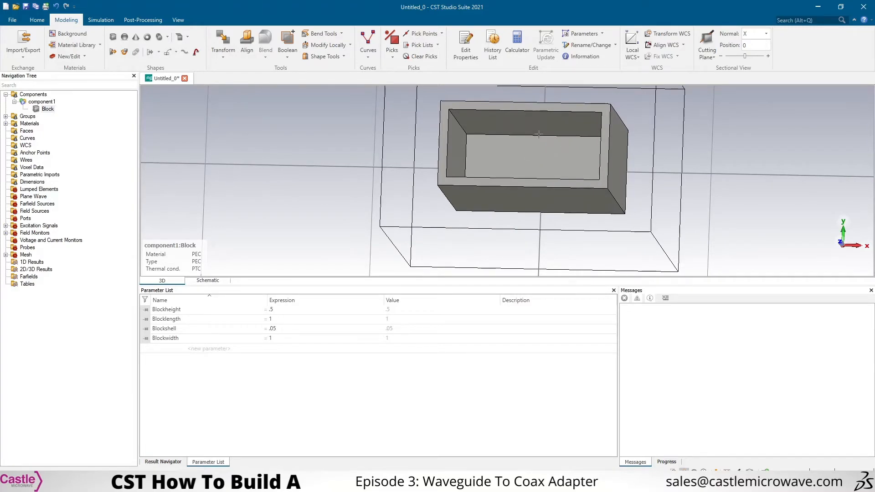
scroll(542, 145, "up", 4)
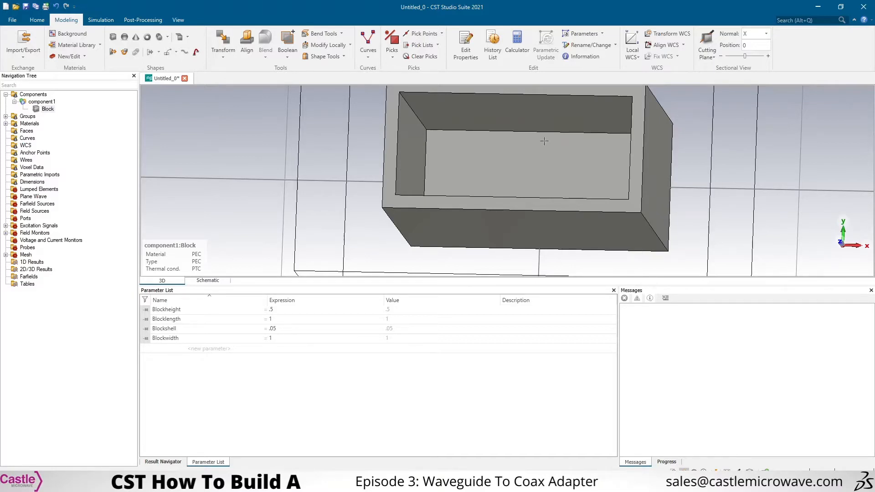
key("e")
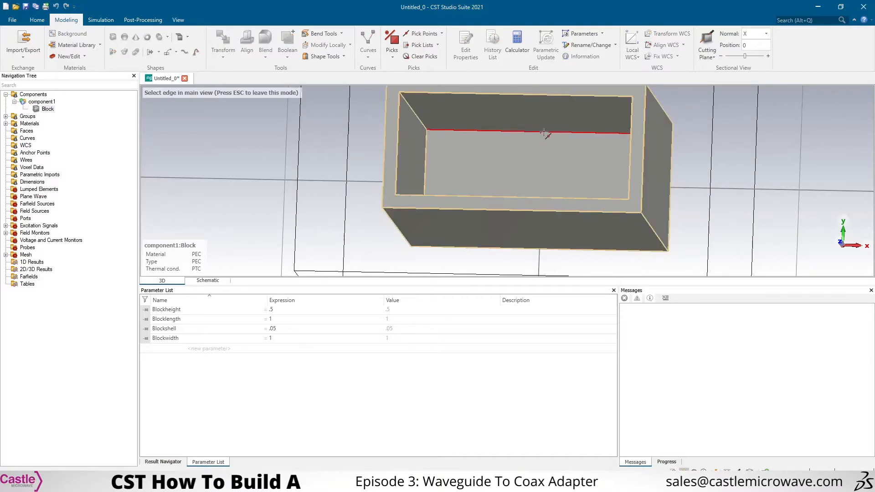
left_click(545, 132)
left_click_drag(553, 155, 540, 180)
key("w")
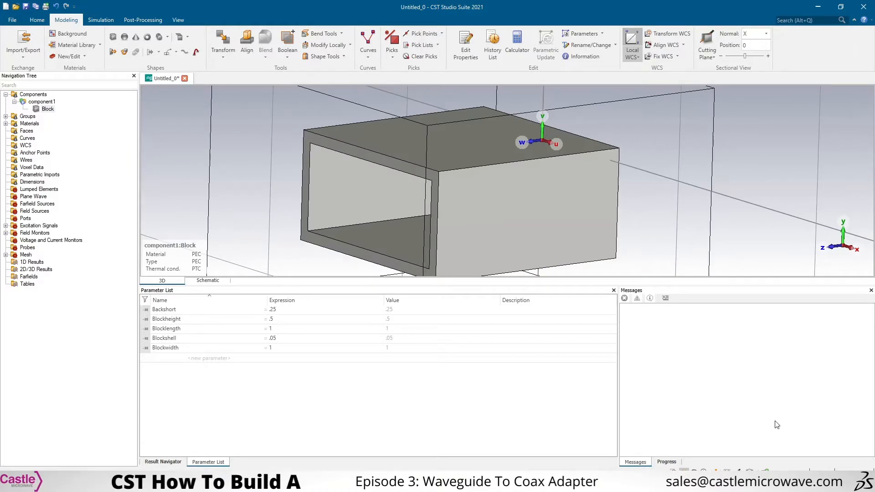
Move the local coordinate system along its W axis by the Backshort parameter.
left_click(663, 36)
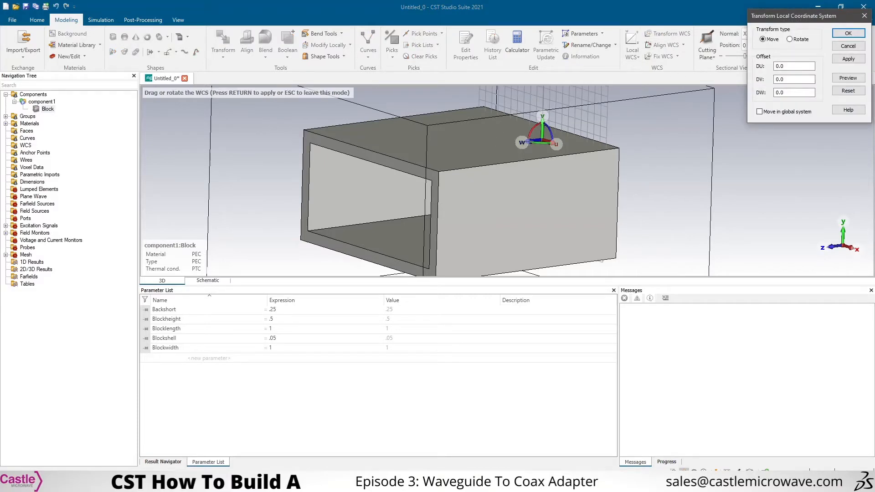
left_click_drag(524, 142, 490, 147)
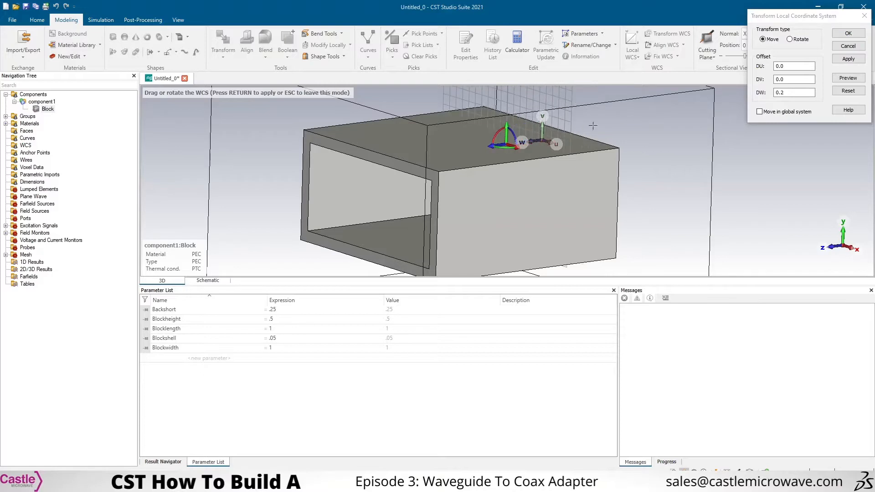
left_click(788, 93)
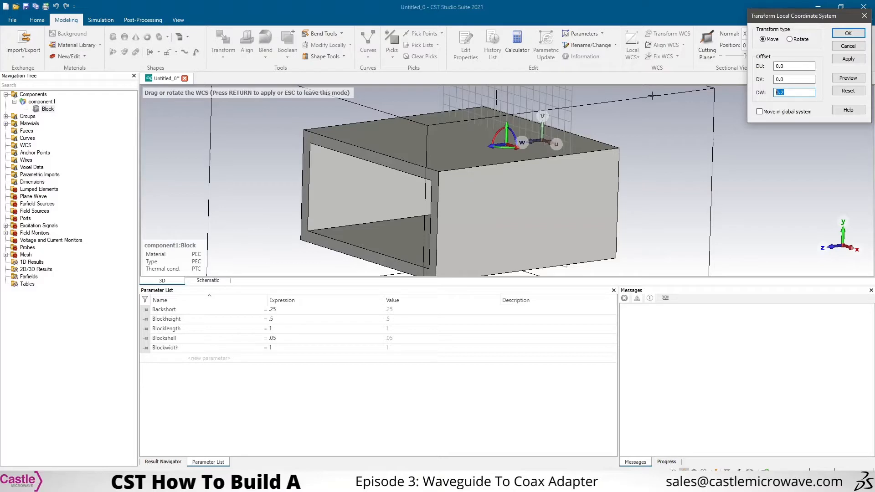
type("Backsaho")
key("BackSpace")
key("BackSpace")
type("hor")
left_click(847, 32)
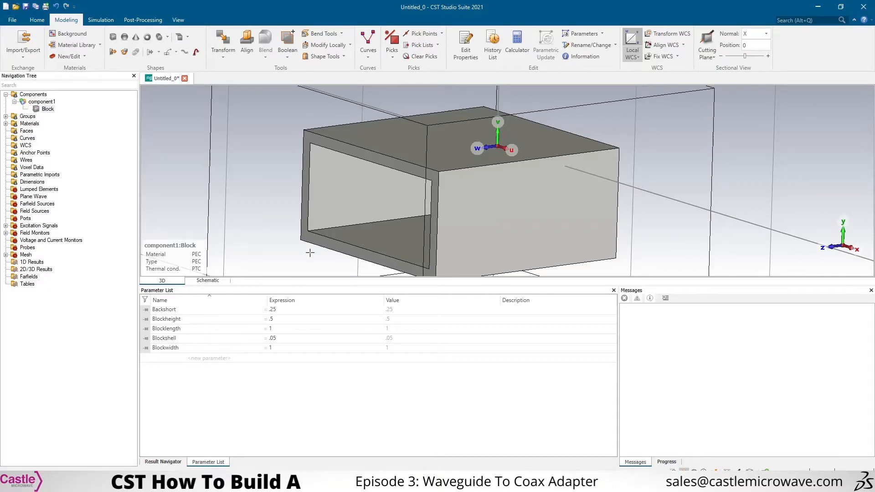
Add a parameter named Centre_Frequency with the value 10.3.
left_click_drag(310, 222, 319, 255)
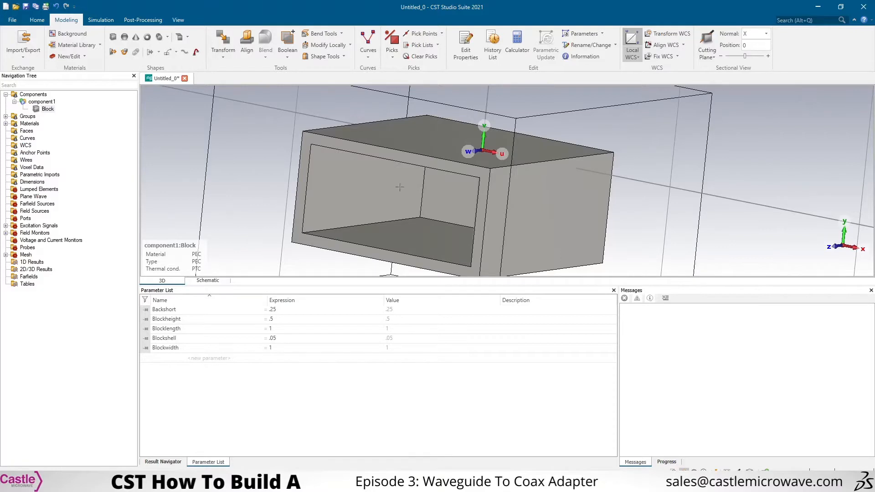
left_click_drag(545, 185, 561, 214)
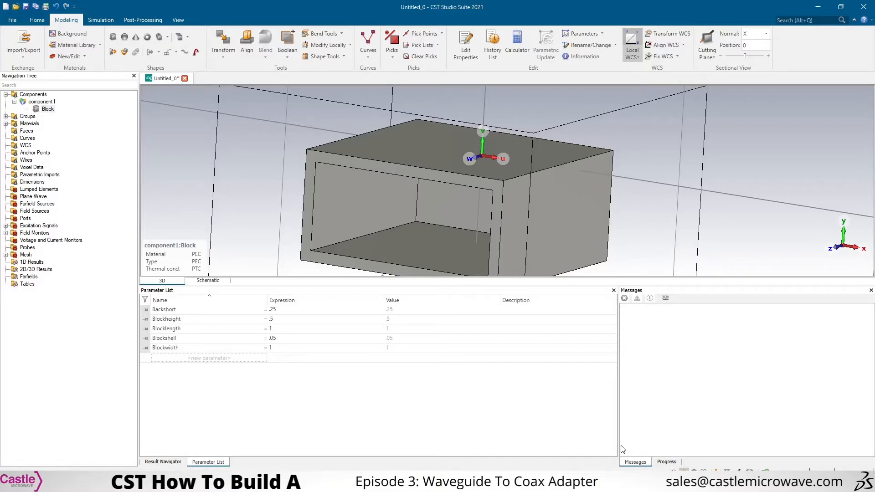
left_click(196, 359)
type("Centre_Frequency")
key("Tab")
type("1.")
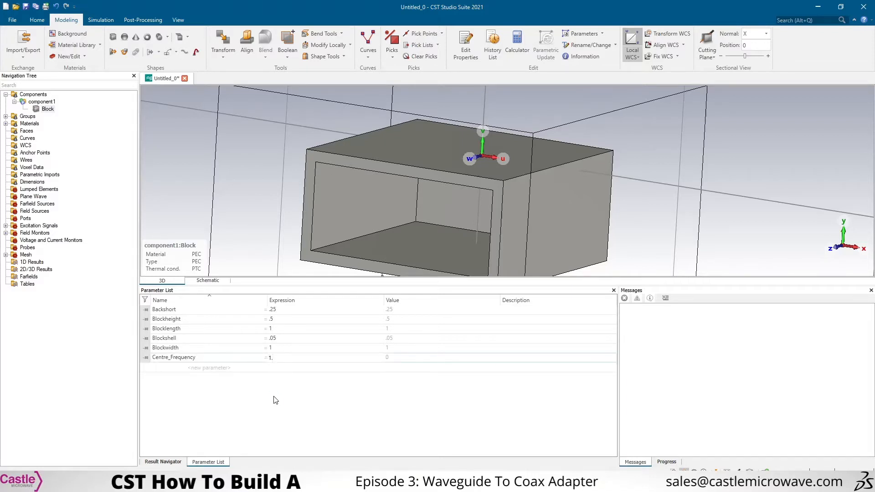
type(".3")
key("Return")
Add a parameter Wavelength_M with the expression CLight/(Centre_Frequency*10^9).
left_click(216, 373)
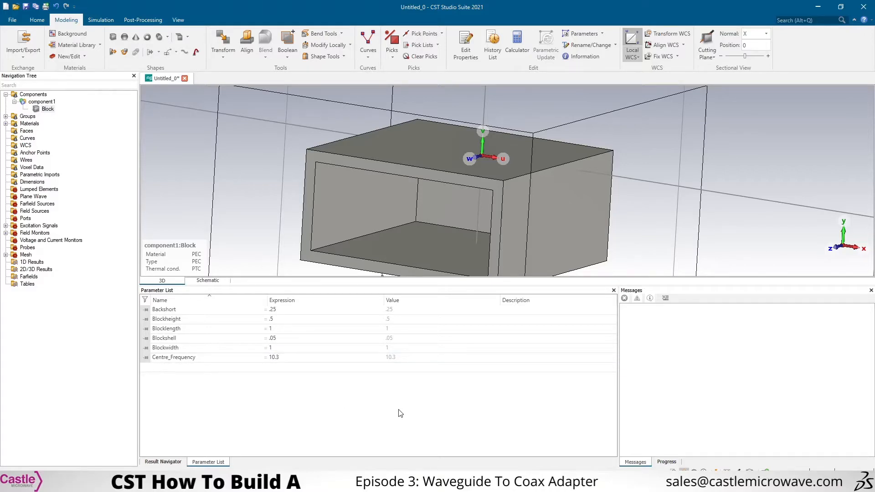
type("Wavelength_M")
key("Return")
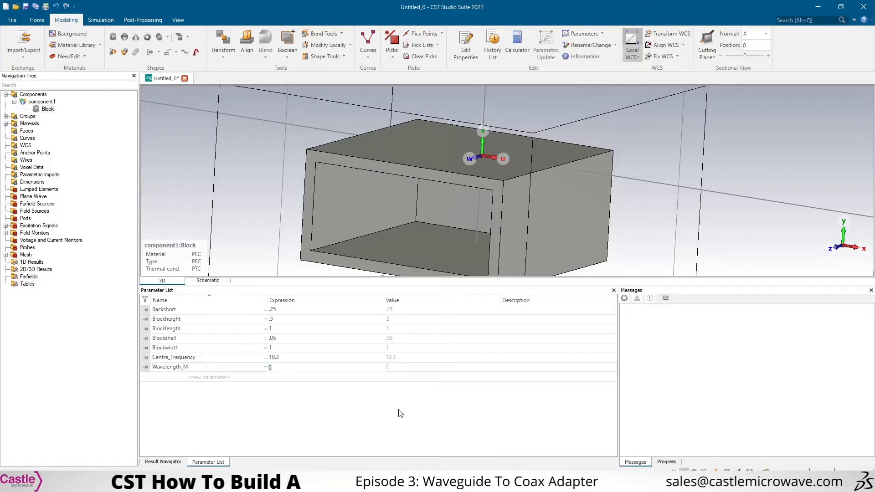
type("Centre_Frequency")
type("CLight/(C")
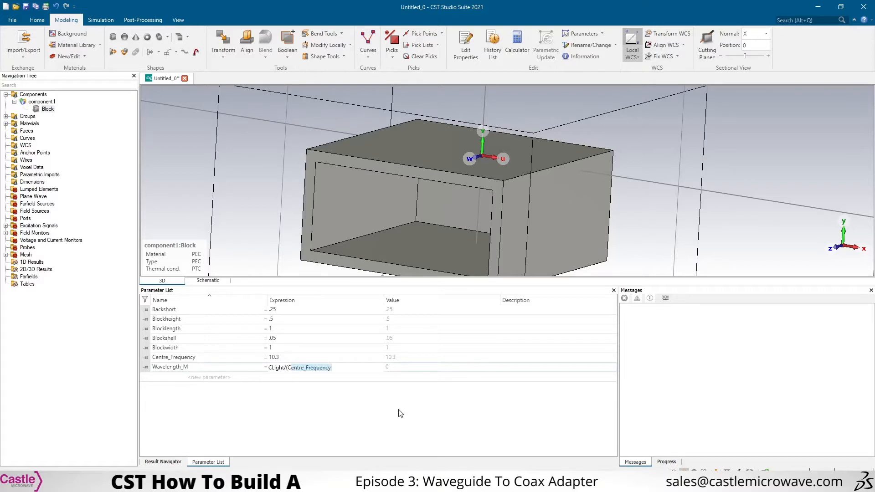
key("End")
type("*10^9)")
key("Return")
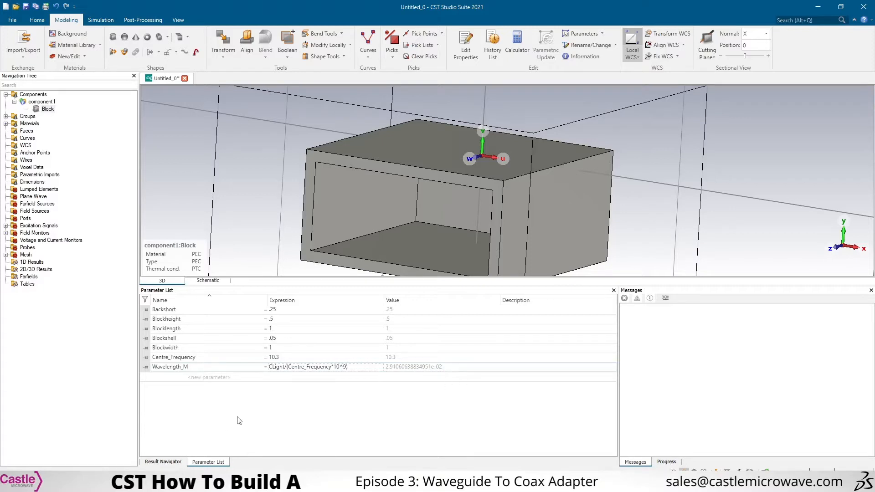
Add a parameter Wavelength_in that converts the wavelength to inches with the expression Wavelength_M*39.37.
left_click(191, 378)
left_click(191, 378)
type("Wav")
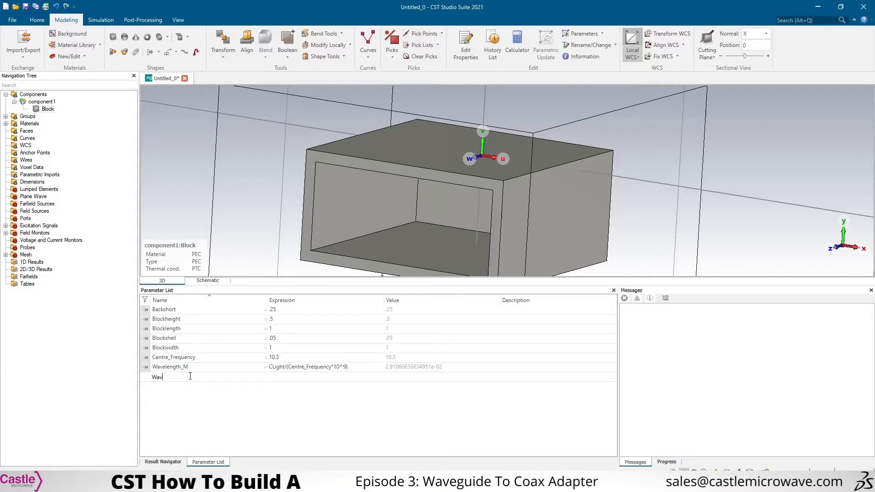
type("elength_in")
key("Tab")
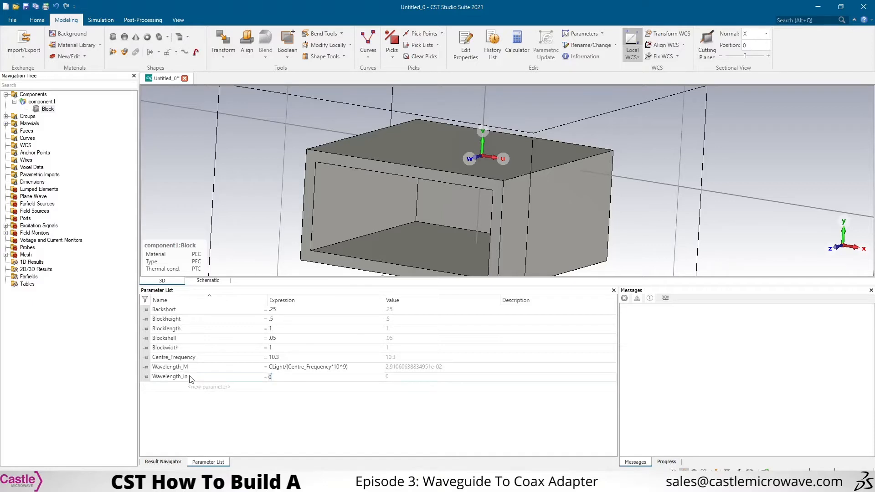
type("Wavelength_M")
key("Right")
type("*39.37")
key("Return")
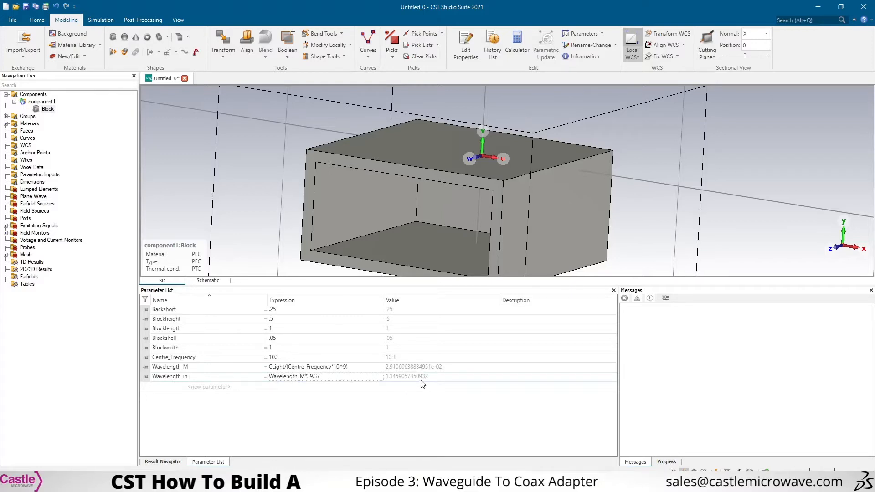
Add a parameter named Broadwall with the expression blockwidth-2*Blockshell.
left_click(201, 407)
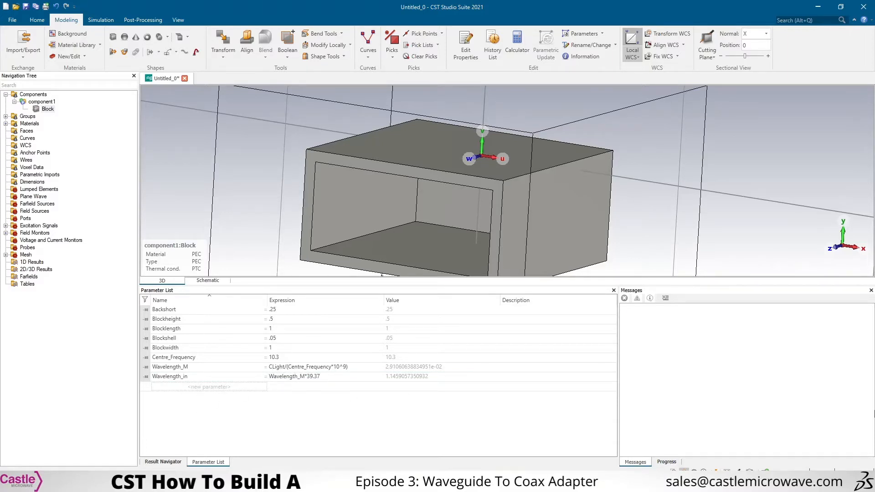
left_click(189, 387)
type("Broadwall")
key("Tab")
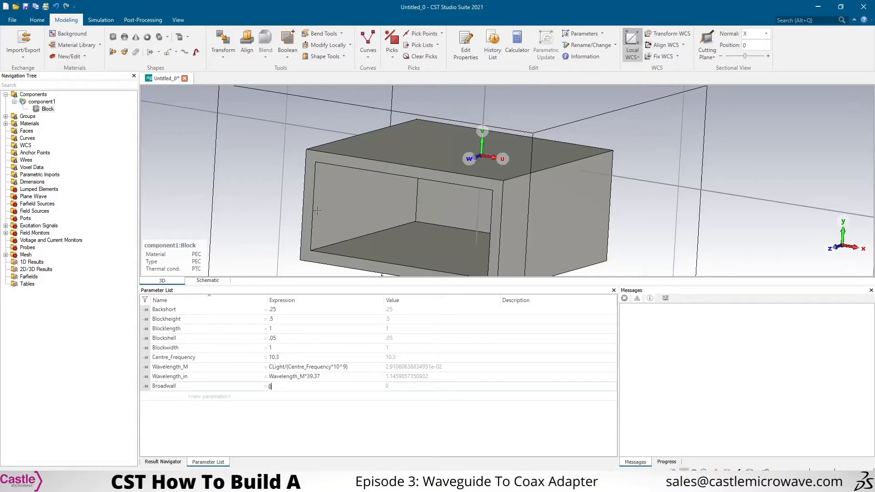
type("blockwidth")
key("Right")
type("=-")
type("2*")
type("blos")
key("BackSpace")
type("ckshell")
key("Return")
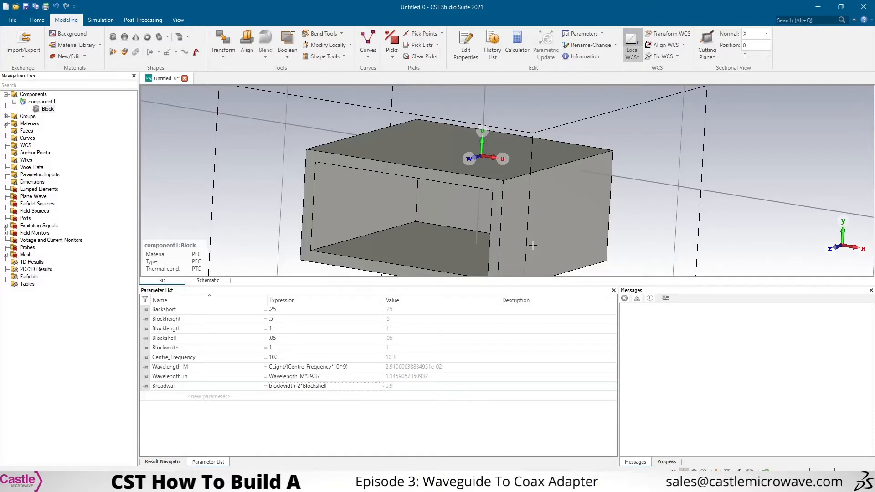
Add a parameter named Cutoff_Lower with the expression clight/(2*Broadwall*39.37).
left_click(186, 396)
left_click(197, 396)
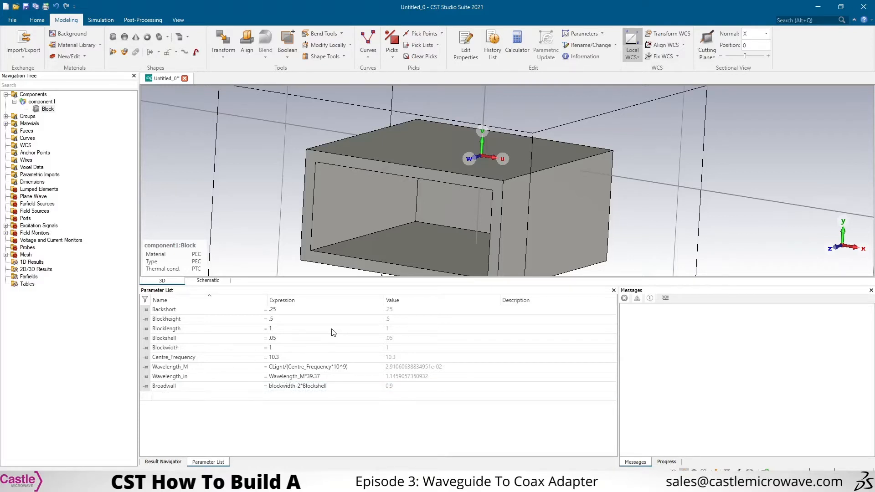
type("Cutoff_Lower")
key("Return")
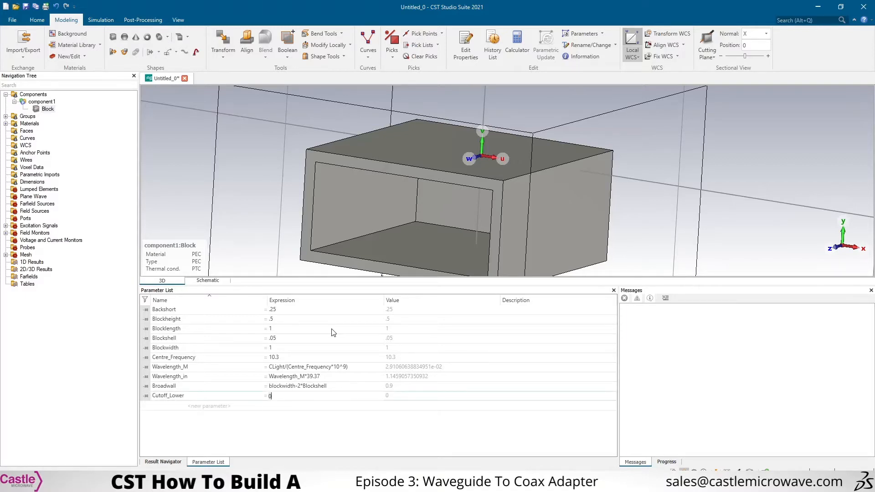
type("clight/(2*Bro")
key("Right")
type("39.37")
key("Return")
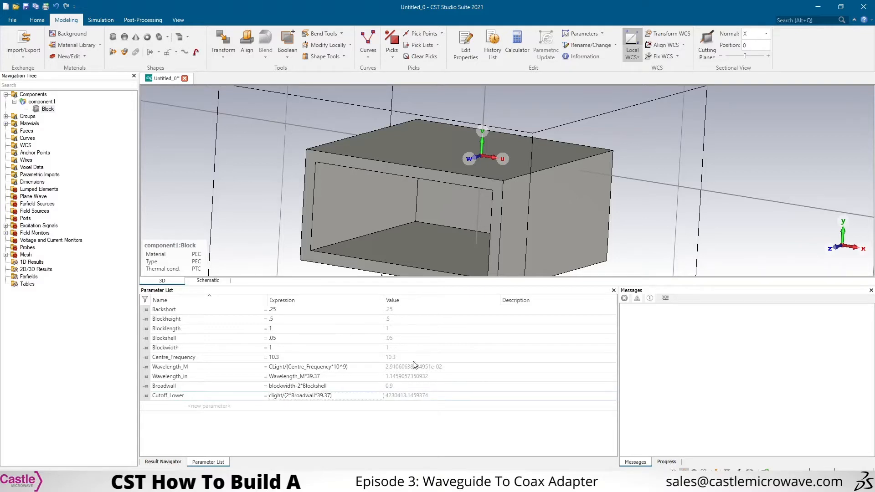
Correct the Cutoff_Lower expression to clight/(2*Broadwall/39.37).
left_click(315, 395)
left_click(316, 396)
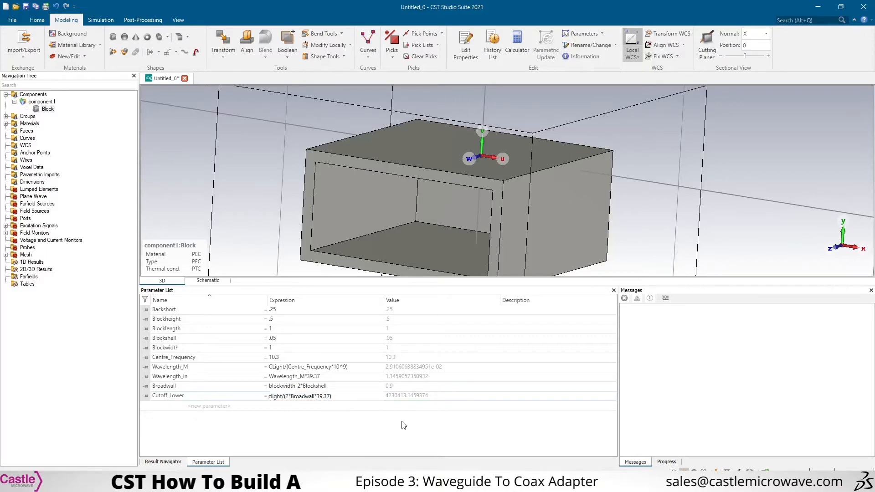
key("BackSpace")
type("/")
key("Return")
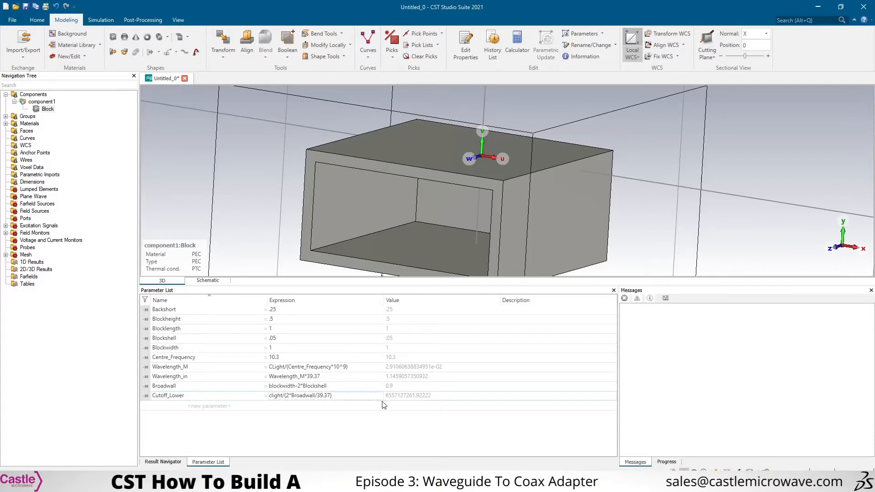
Add a parameter Cutoff_lower_GHz that converts the cutoff to gigahertz with the expression Cutoff_Lower/(10^9).
left_click(228, 407)
type("Cutof")
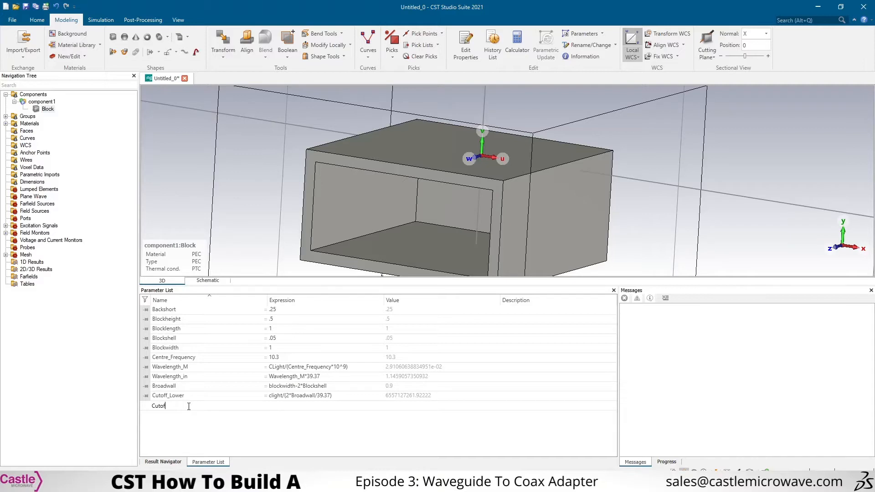
type("f_lower_GHz")
key("Tab")
type("Cutoff_Lower")
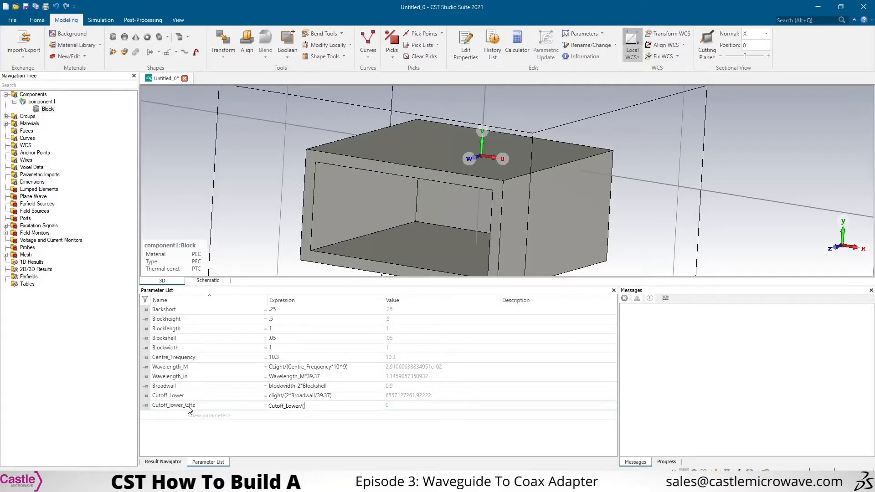
type("/(10^9")
key("Return")
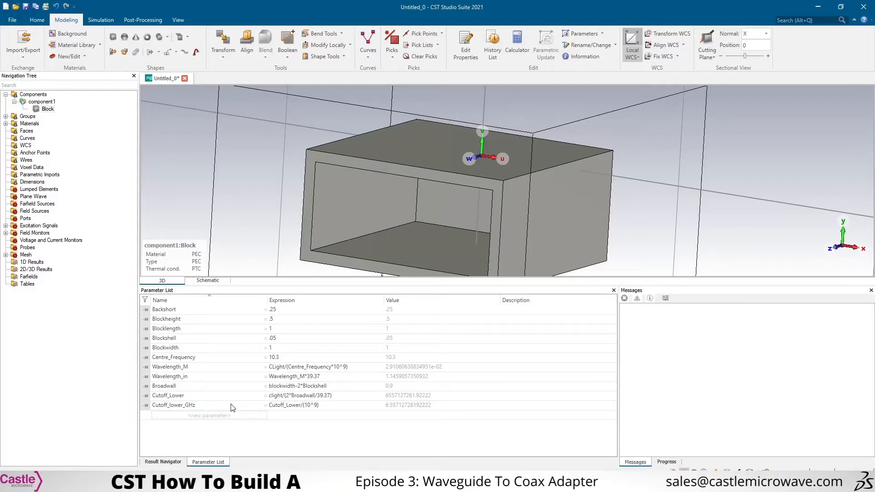
Add a parameter named Cutoff_lower_Wavelength with the expression clight/Cutoff_Lower.
left_click(211, 416)
type("Cutoff_lower_Wave;llength")
key("Tab")
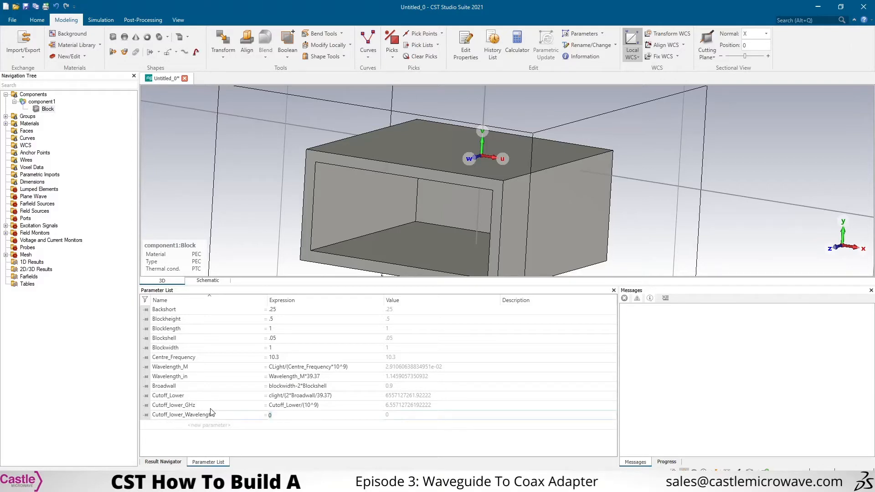
type("clight/cutoff_Lower")
key("Tab")
key("Return")
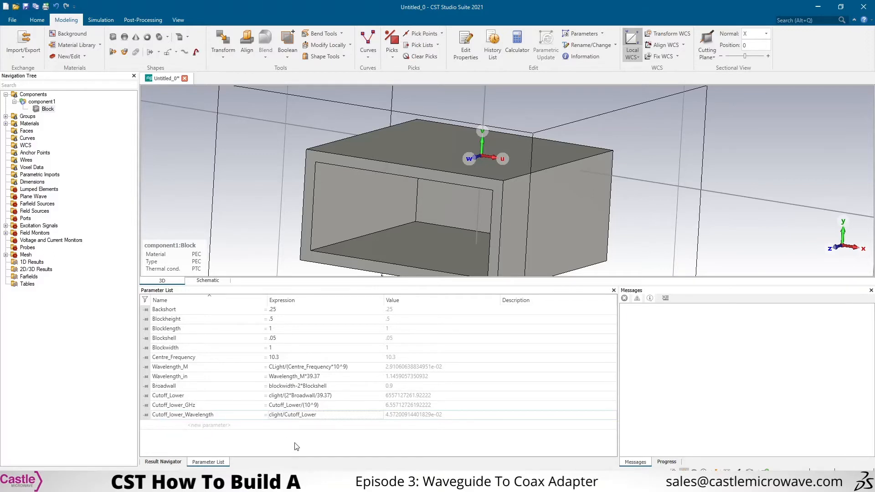
Add a parameter named k with the expression (wavelength_M/cutoff_lower_Wavelength)^2.
left_click(222, 367)
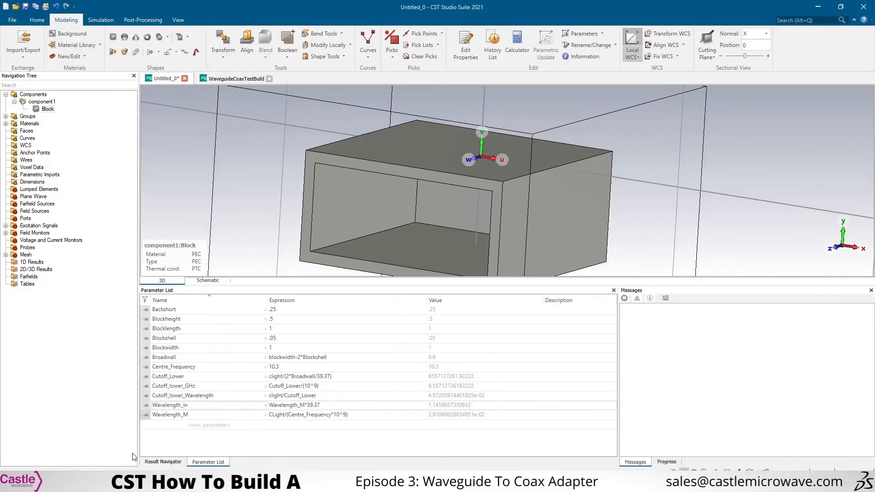
left_click(177, 428)
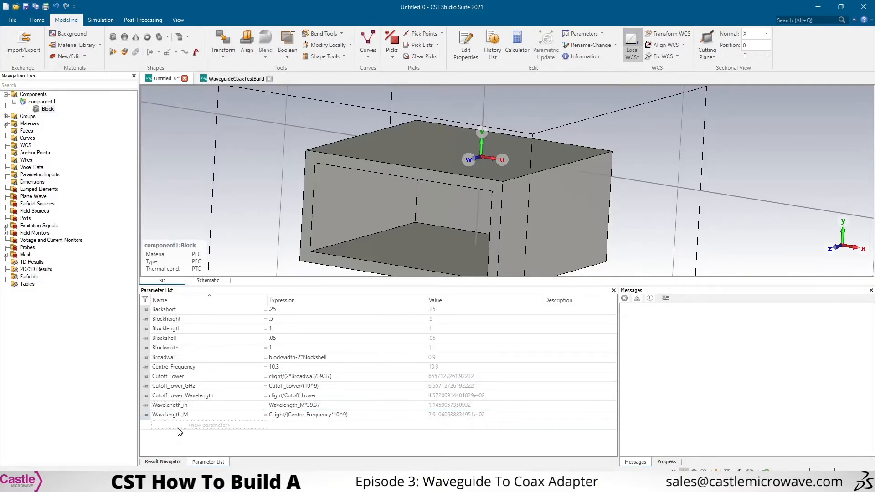
left_click(188, 424)
type("k")
key("Tab")
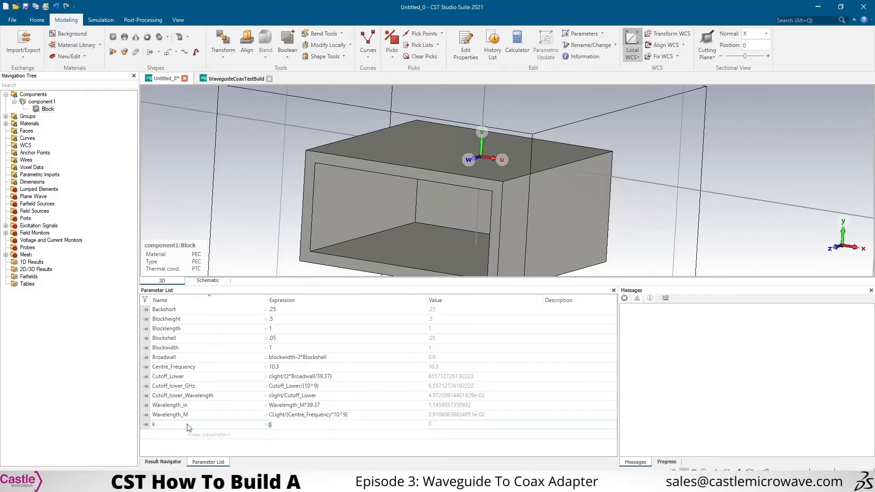
type("(wavelength_M")
key("End")
type("/cutoff_lower_Wavelength")
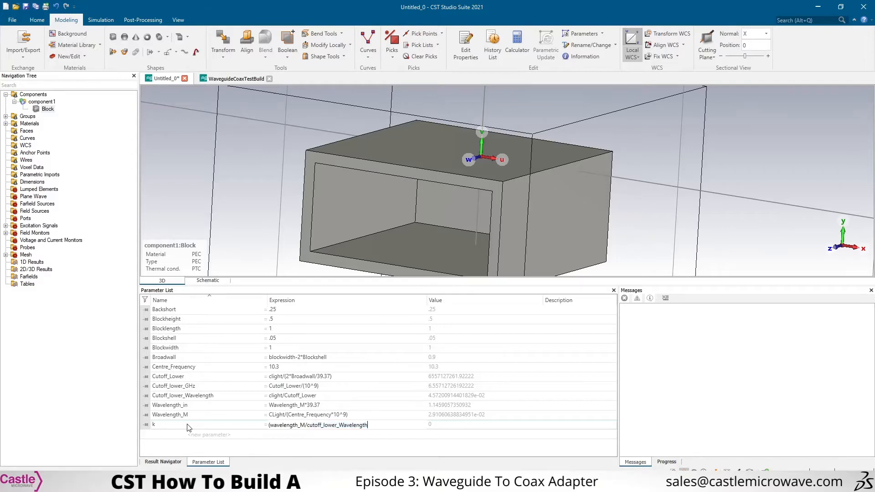
type(")^2")
key("Return")
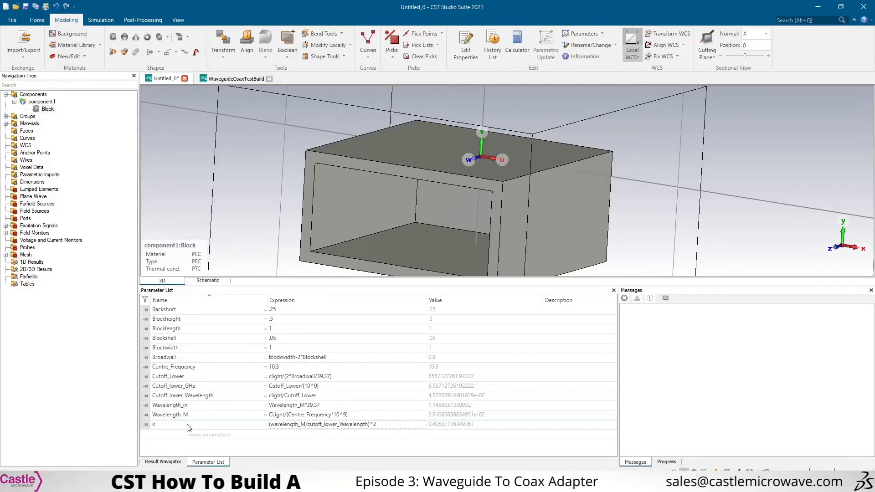
Add a parameter named p with the square-root expression sqr(1-k).
left_click(196, 433)
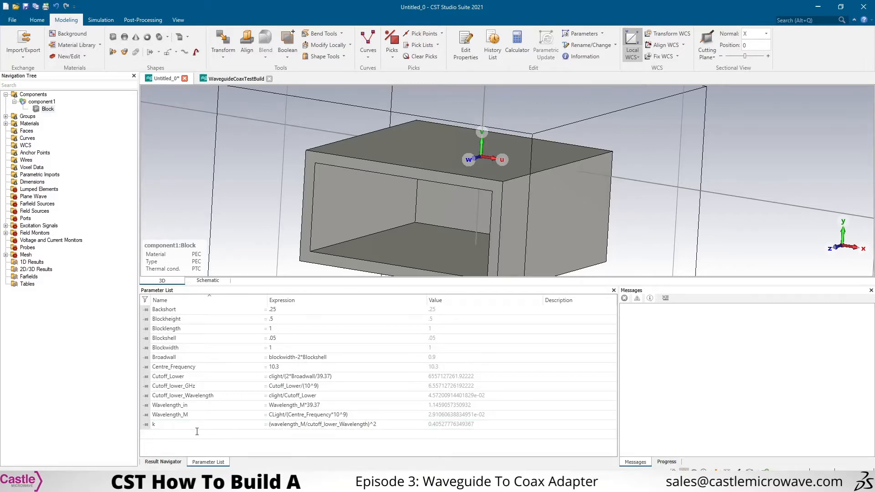
type("p")
key("Return")
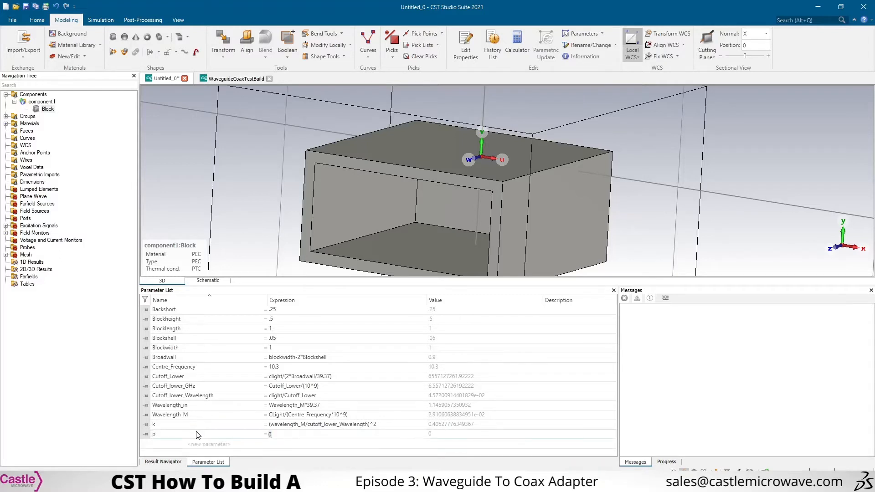
type("sqr(1-k")
key("Return")
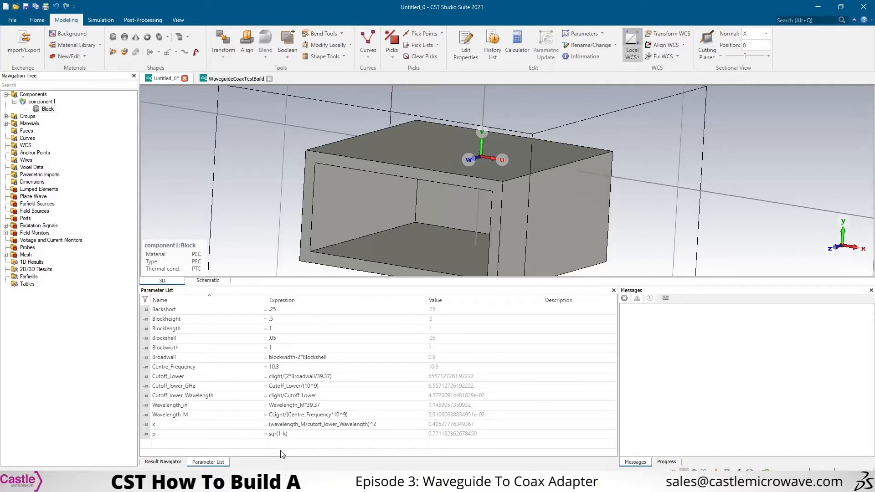
Add a parameter named Waveguide_Wavelength_M with the expression wavelength_M/p.
type("Waveguide_Wavelength_M")
key("Tab")
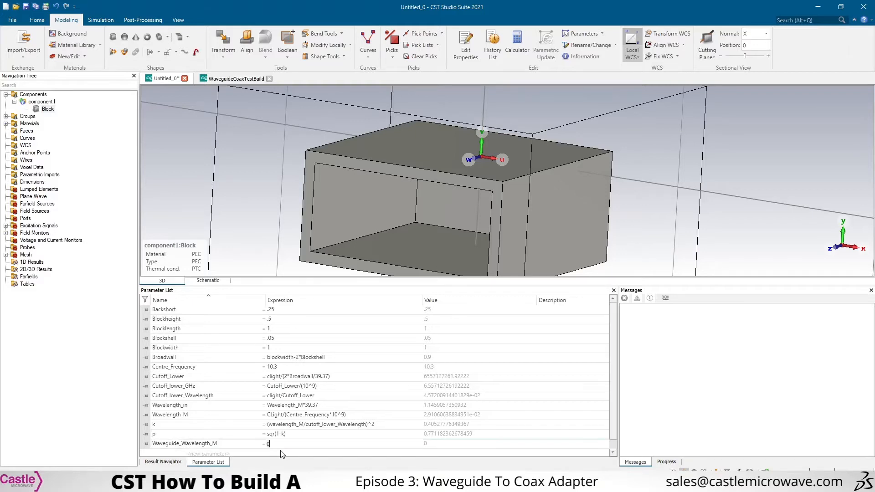
type("wave")
key("End")
type("/p")
key("Return")
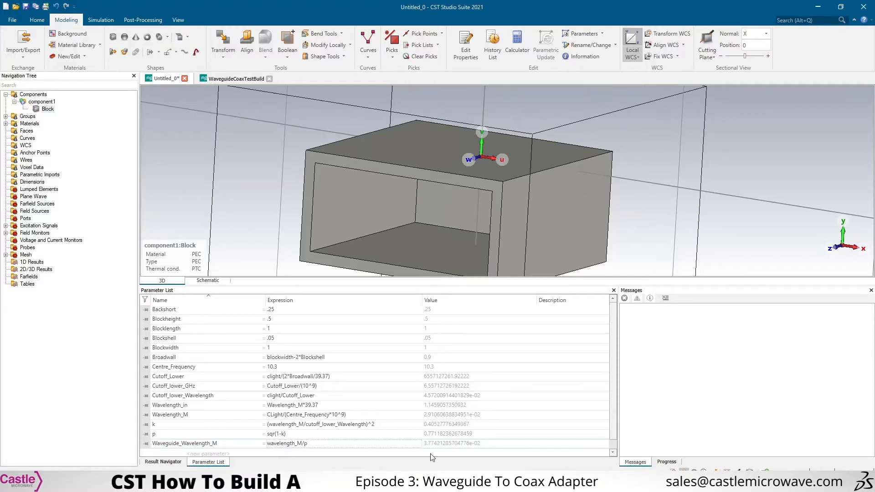
Add a parameter named Waveguide_Wavelength_in with the expression waveguide_Wavelength_M/39.37.
scroll(435, 446, "down", 1)
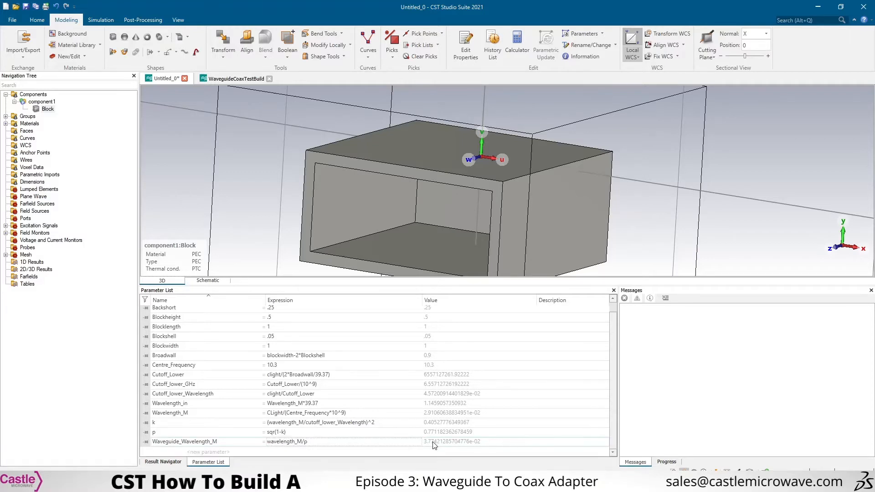
left_click(243, 452)
type("Wave")
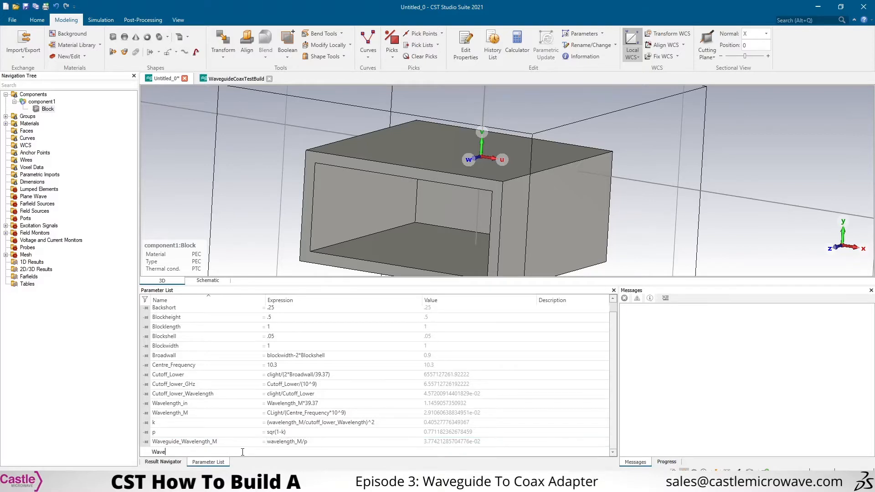
type("guide_Wavelength_in")
key("Tab")
type("wavelength_M")
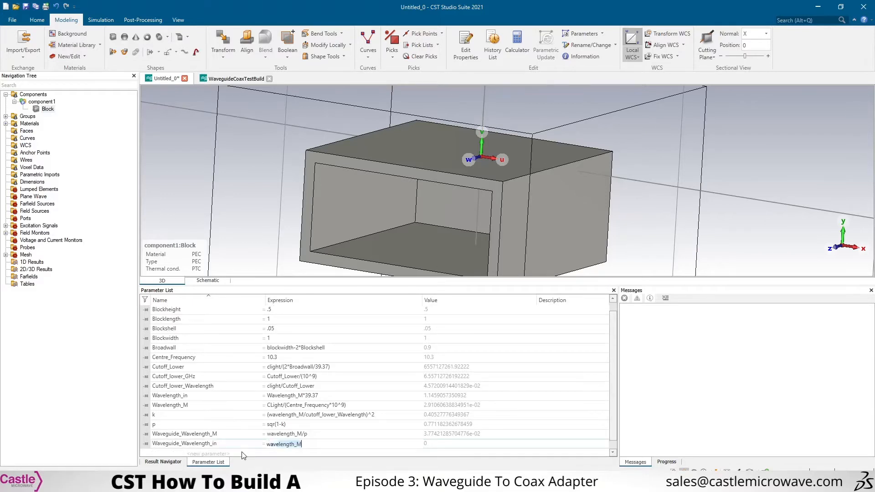
type("guide_W")
key("End")
type("/39.37")
key("Return")
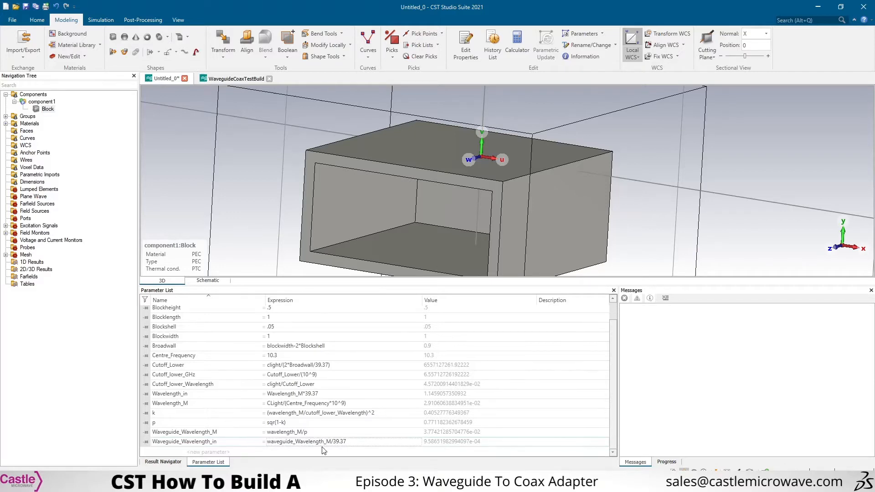
Correct the Waveguide_Wavelength_in expression to waveguide_Wavelength_M*39.37.
double_click(341, 442)
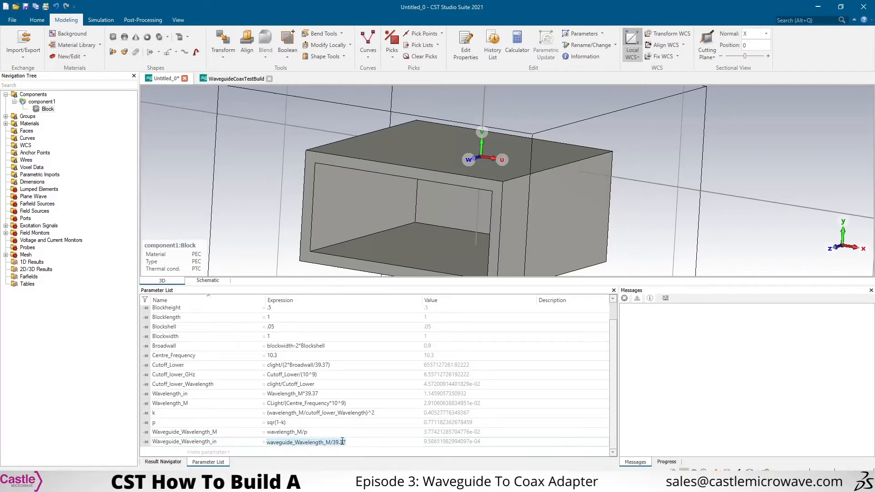
left_click(332, 442)
key("BackSpace")
type("*")
key("Return")
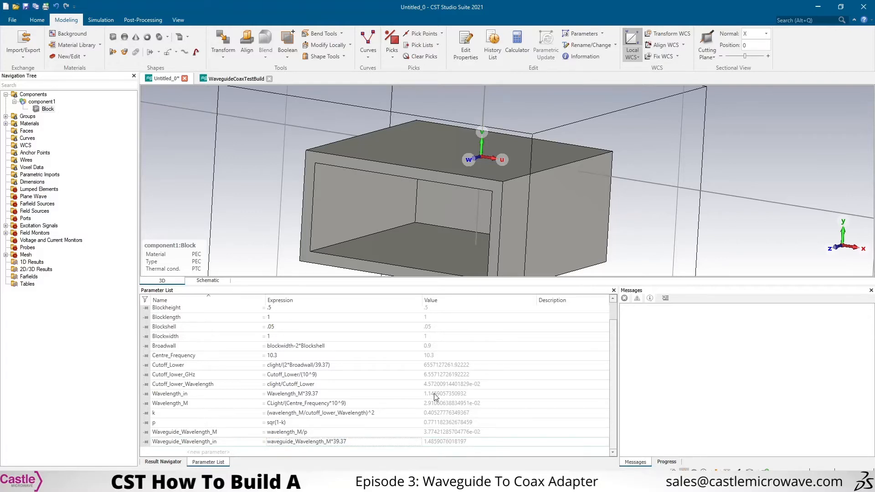
left_click(200, 405)
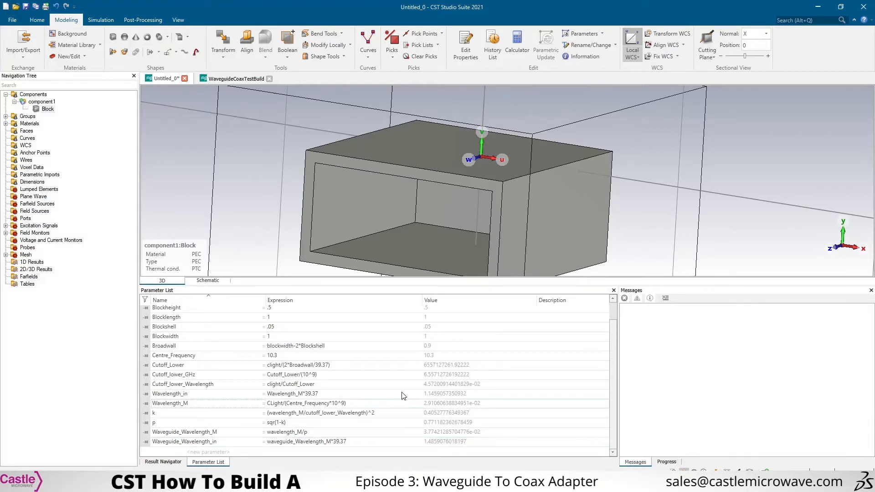
left_click(429, 395)
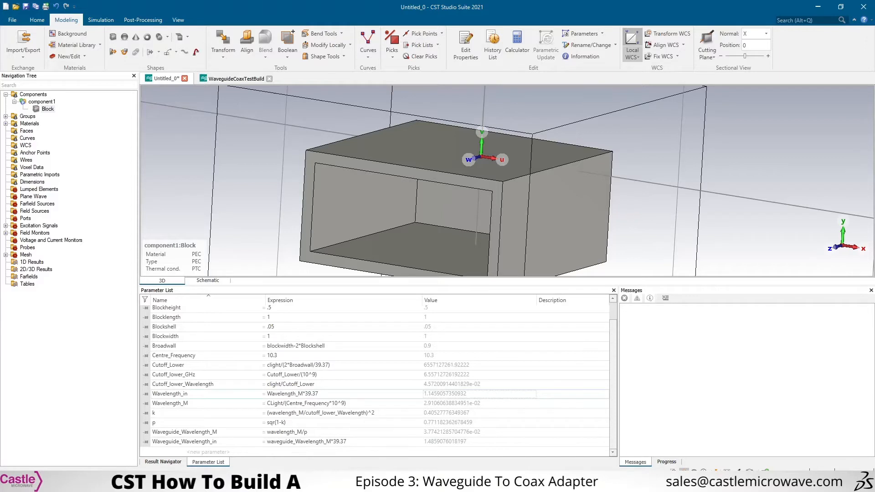
left_click(214, 442)
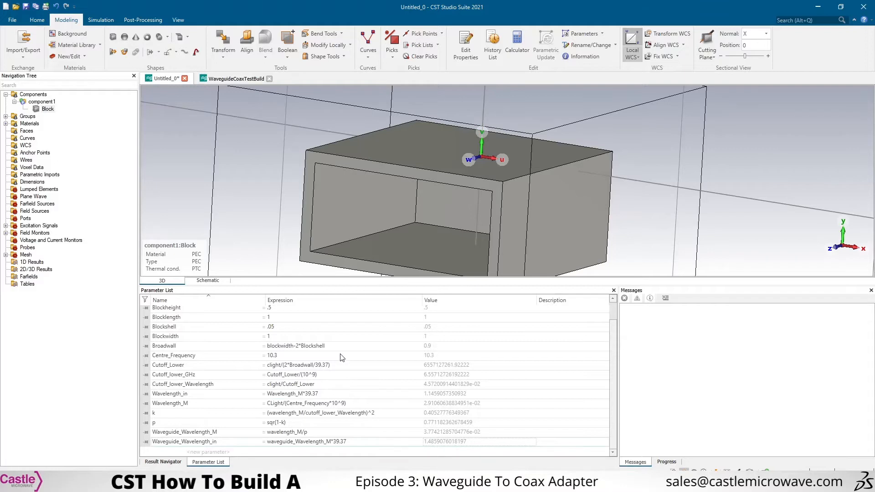
Add a parameter named half_waveguide_wavelength_in with the expression waveguide_Wavelength_in/2.
left_click(209, 453)
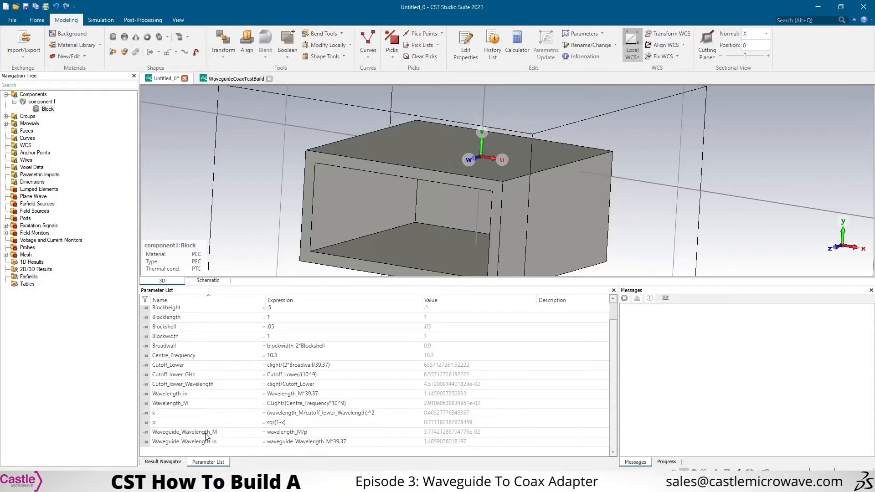
type("half_waveguide_wavelength_in")
key("Return")
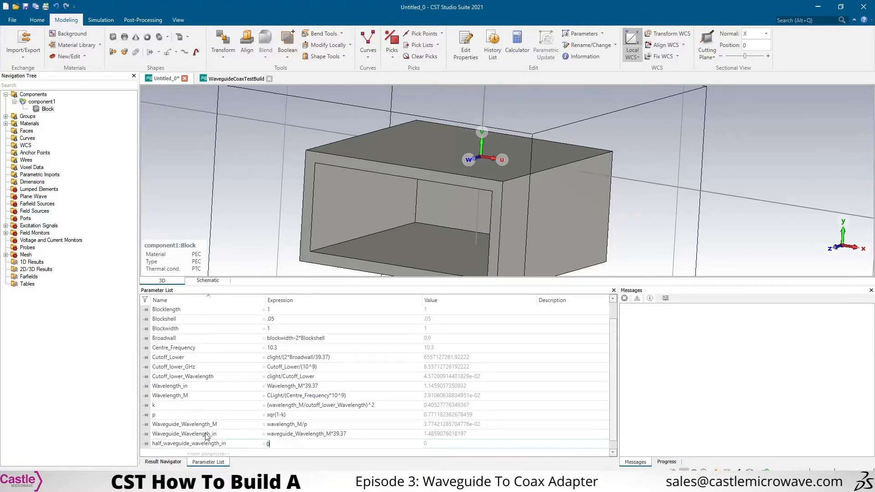
type("wavelength_M")
type("g")
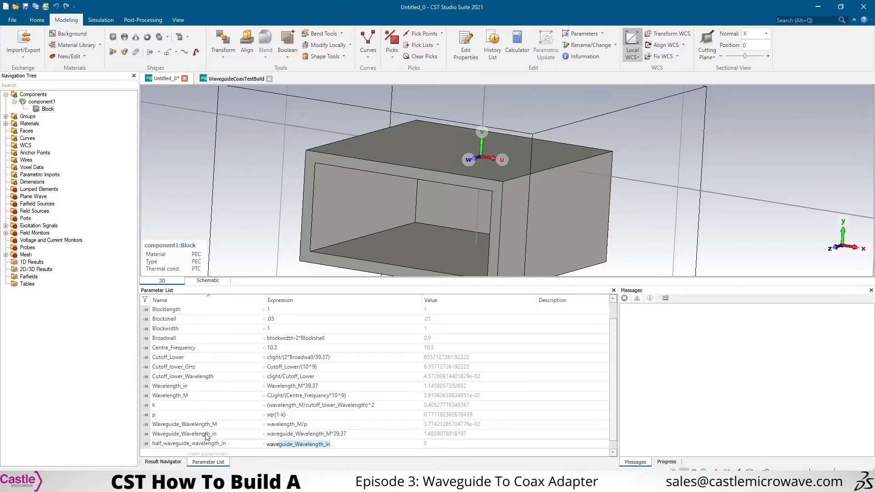
key("End")
type("/2")
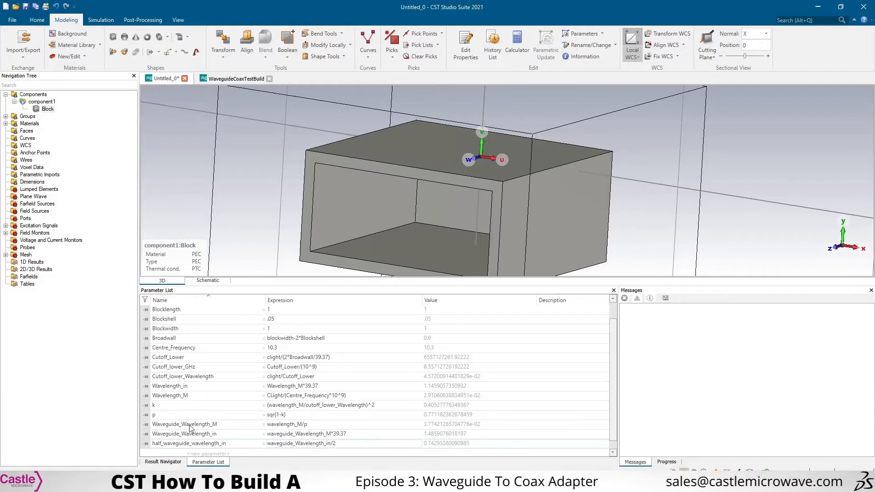
key("Return")
Add a parameter named qtr_waveguide_wavelength_in with the expression waveguide_Wavelength_in/4.
key("Down")
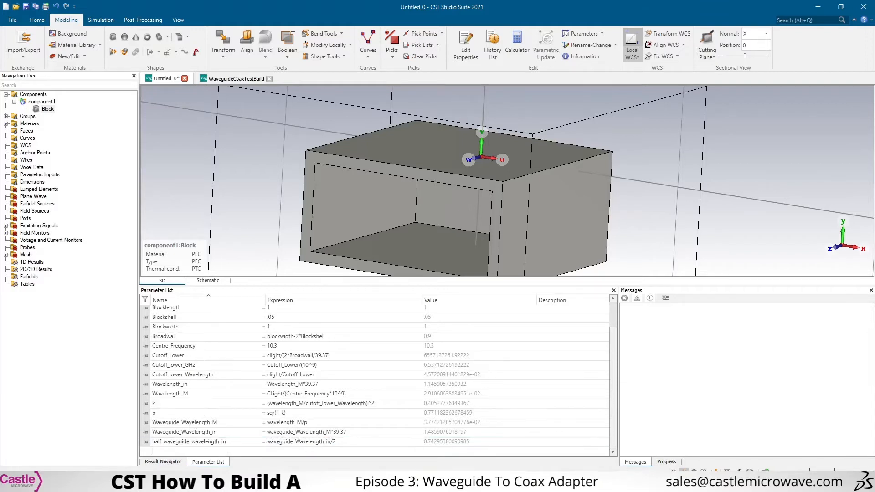
type("qtr_waveguide_wavelength_in")
key("Tab")
type("wave")
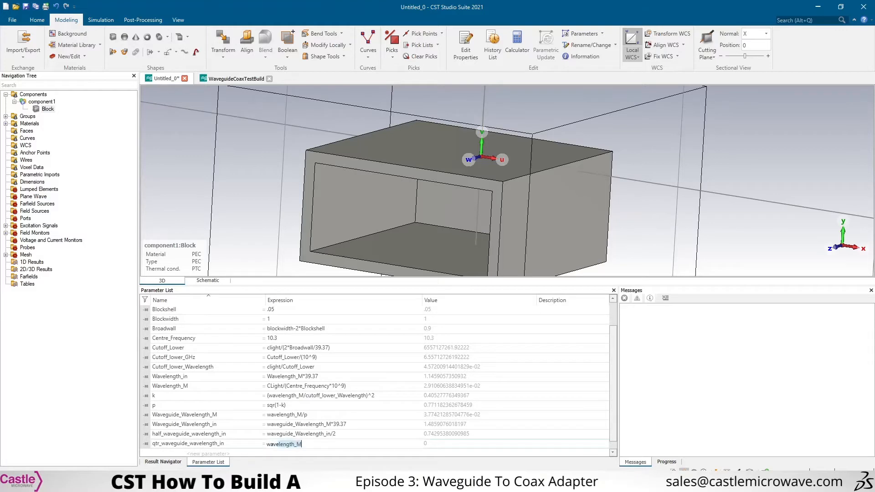
type("guide_Wavelength_in/4")
key("Return")
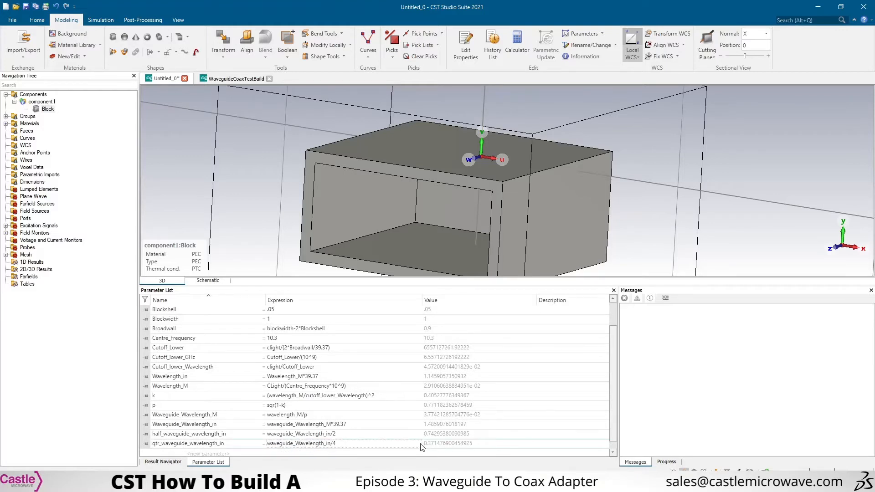
Set the Backshort parameter to qtr_waveguide_wavelength_in and update the model parametrically.
scroll(370, 342, "up", 1)
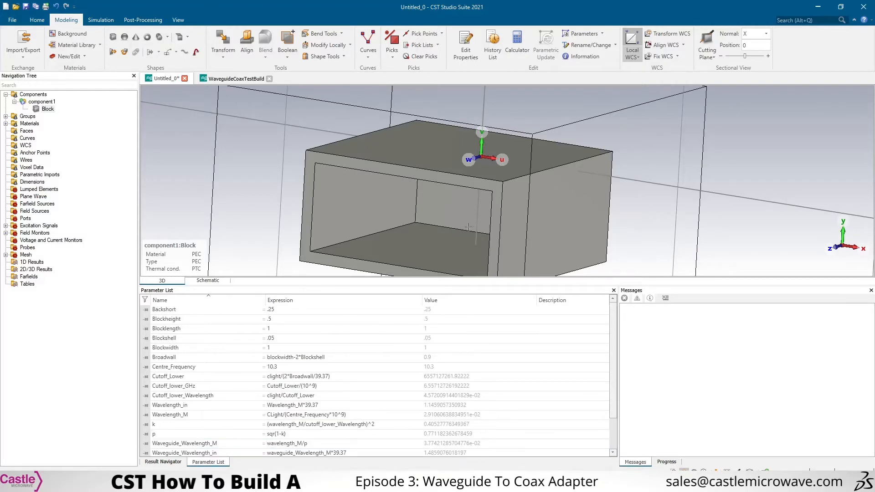
double_click(297, 311)
type("qtr_waveguide_wavelength_in")
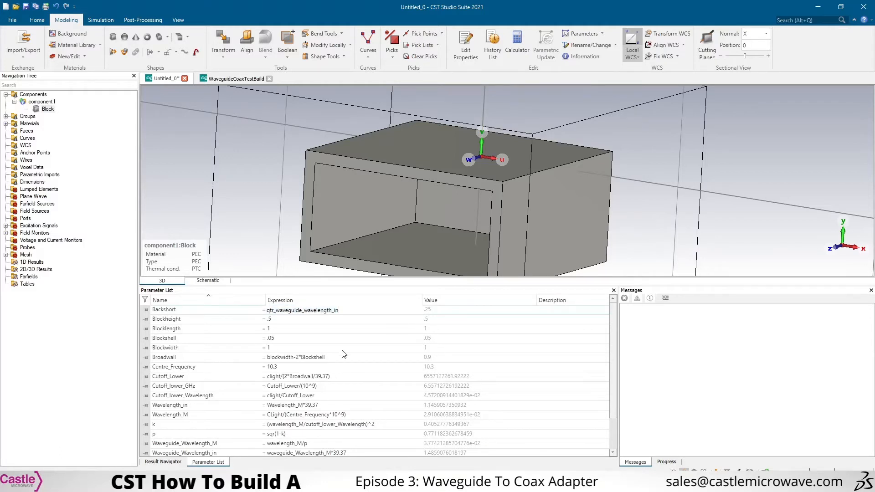
left_click_drag(575, 164, 421, 166)
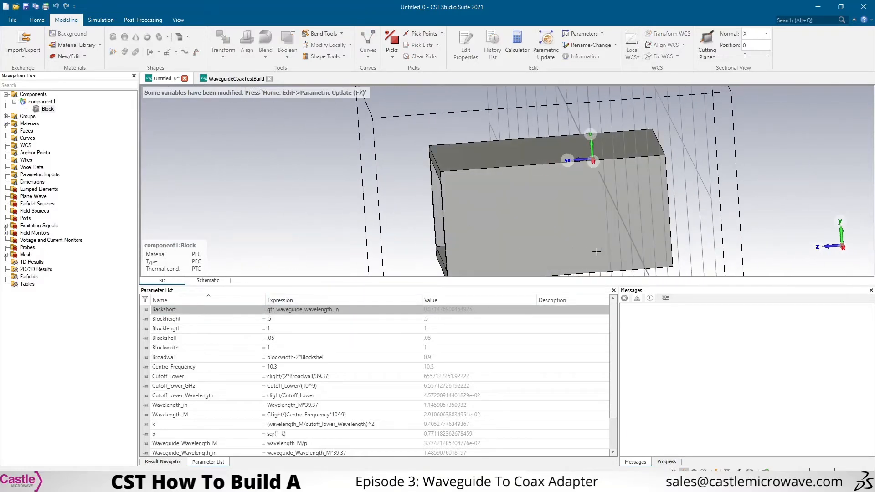
key("F7")
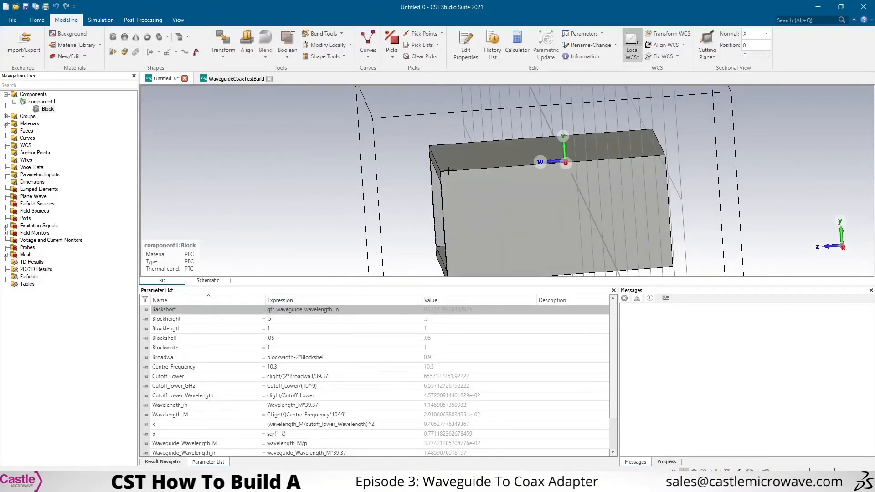
Extend the Backshort expression to qtr_waveguide_wavelength_in-backshort_offset.
double_click(361, 311)
key("End")
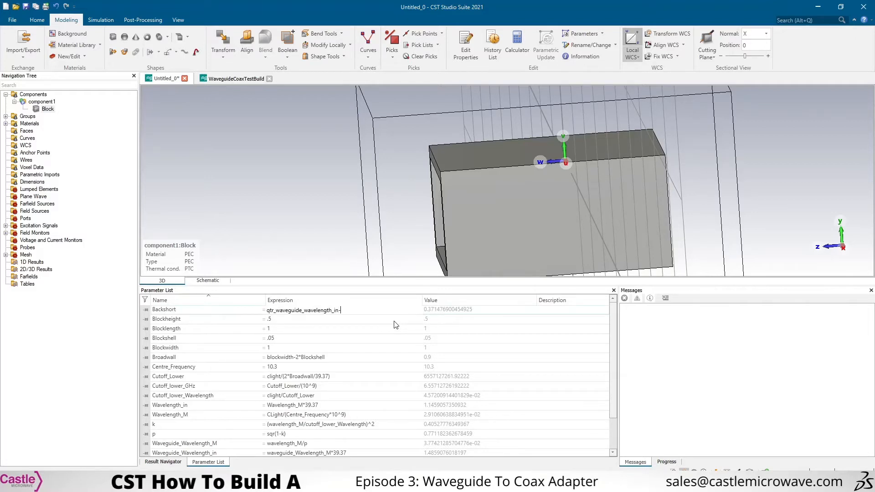
type("-backshort_offset")
key("Return")
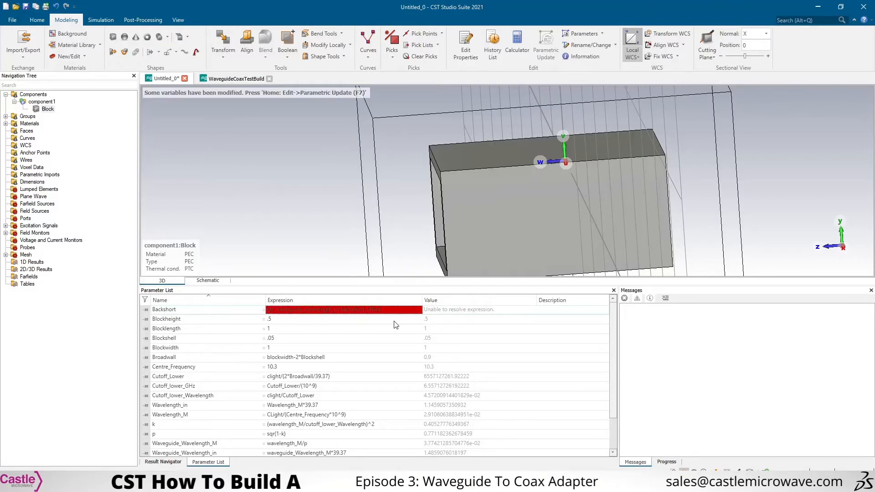
Add a parameter named backshort_offset with the value 0 and update the model parametrically.
scroll(208, 436, "down", 1)
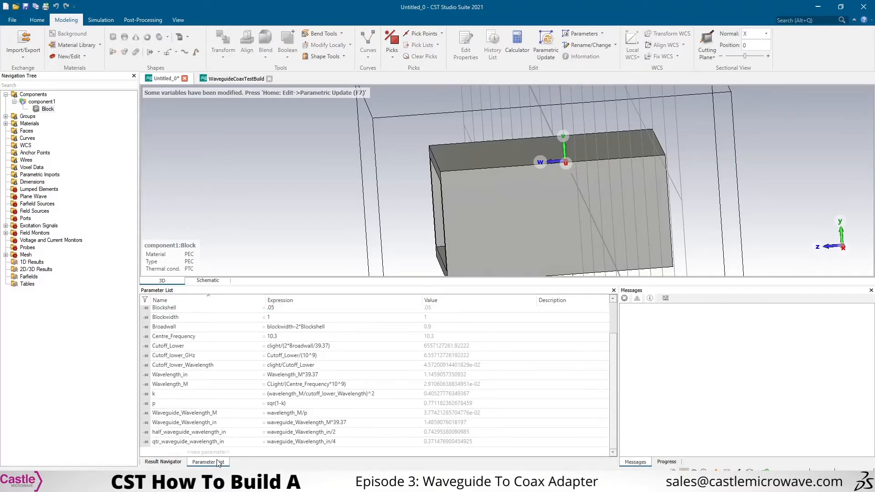
type("backshort_offset")
key("Return")
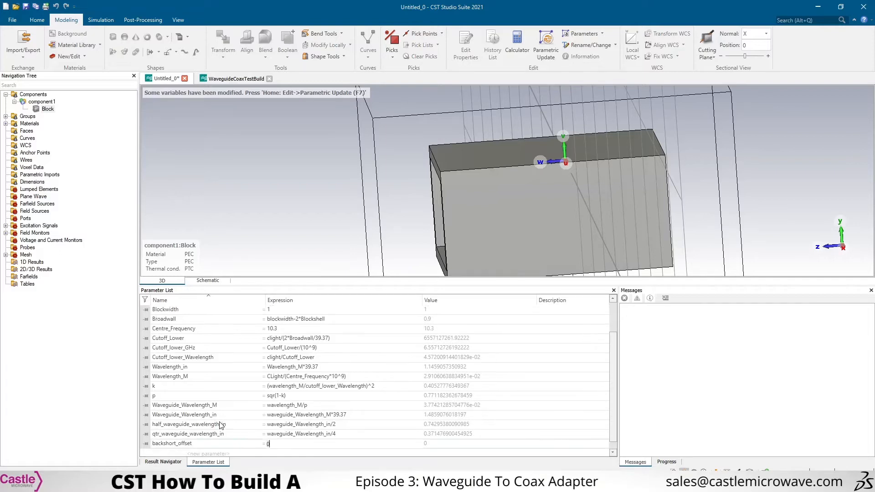
key("Return")
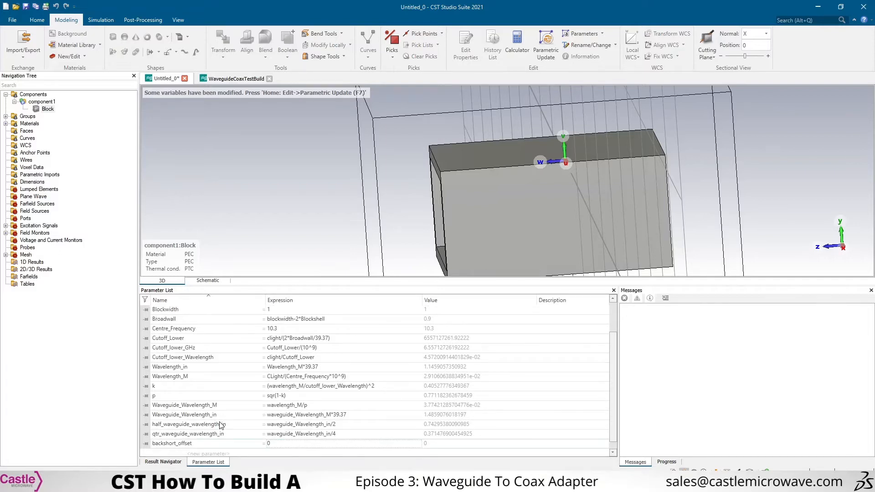
scroll(220, 425, "up", 2)
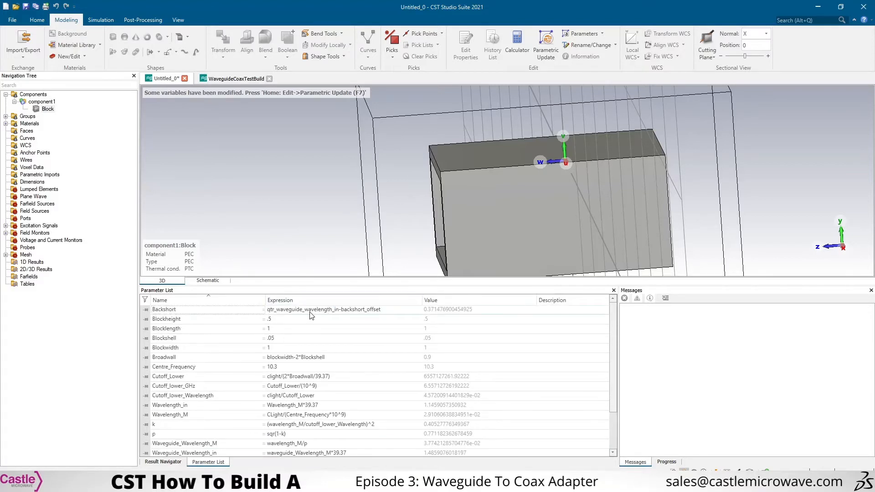
key("F7")
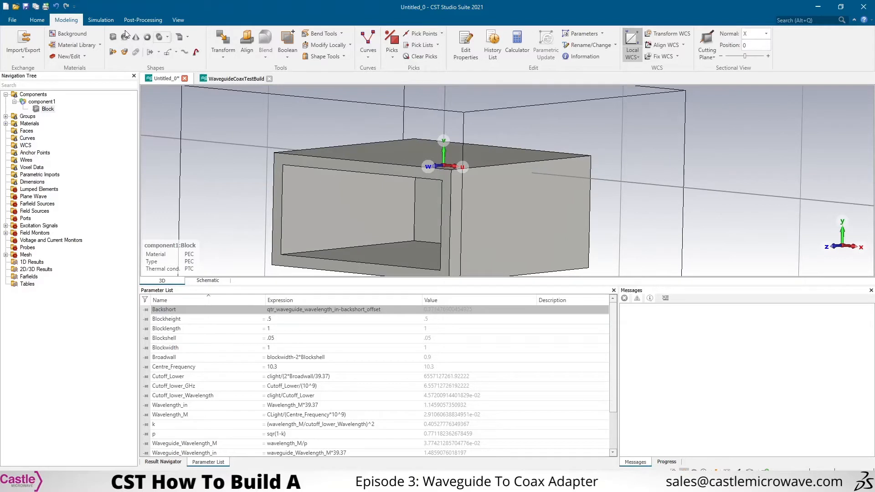
Define a new cylinder by its properties, naming it Coaxial Pin and orienting it along V.
left_click(160, 38)
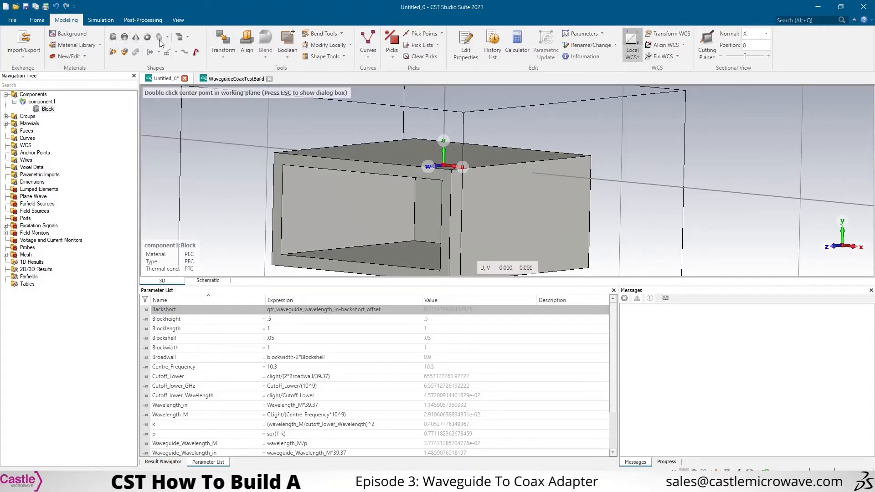
key("Escape")
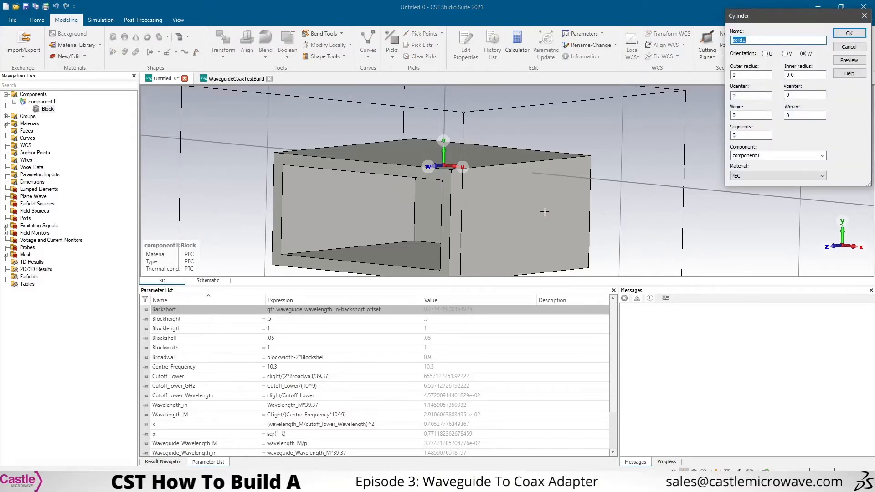
type("Coaxial Pin")
left_click(784, 54)
key("shift+Tab")
key("shift+Tab")
key("shift+Tab")
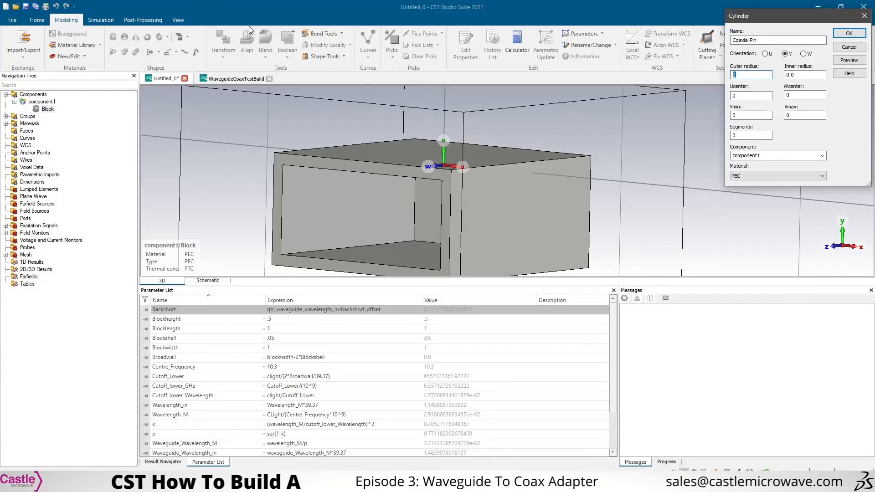
Set the Coaxial Pin cylinder's outer radius to Pin_Diameter/2.
type("P")
type("in")
type("_duia")
key("BackSpace")
key("BackSpace")
key("BackSpace")
type("Diamn")
type("ter/")
key("Tab")
key("Tab")
key("Tab")
key("Tab")
key("Tab")
Set the Coaxial Pin cylinder's Vmax to Blockshell+Interfaceheight.
left_click_drag(436, 119, 459, 200)
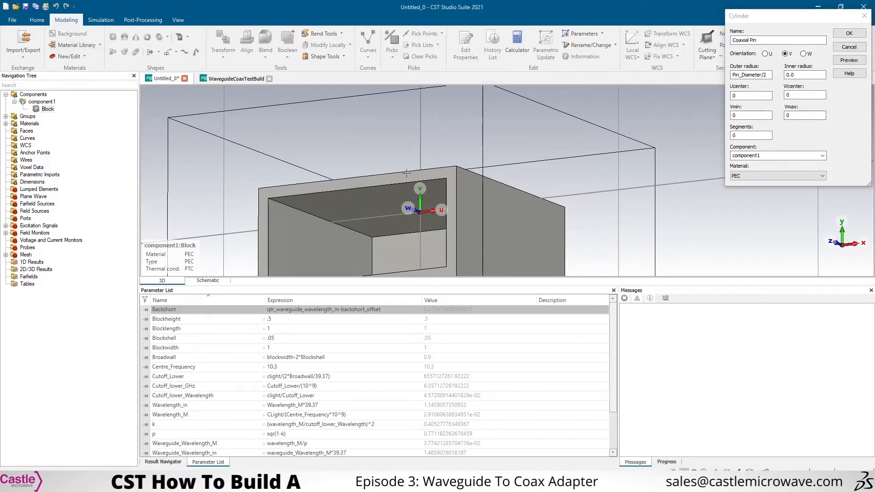
mouse_move(407, 173)
left_mouse_down()
mouse_move(404, 223)
mouse_move(404, 186)
left_mouse_up()
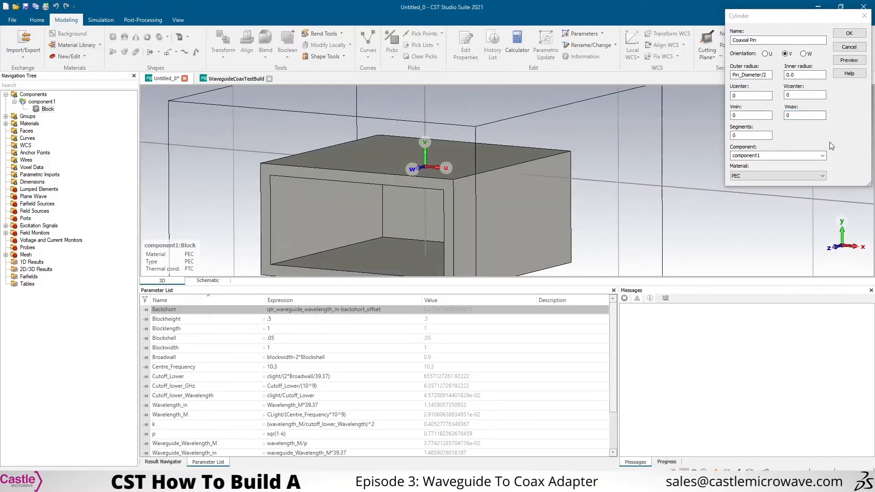
double_click(804, 116)
type("Blac")
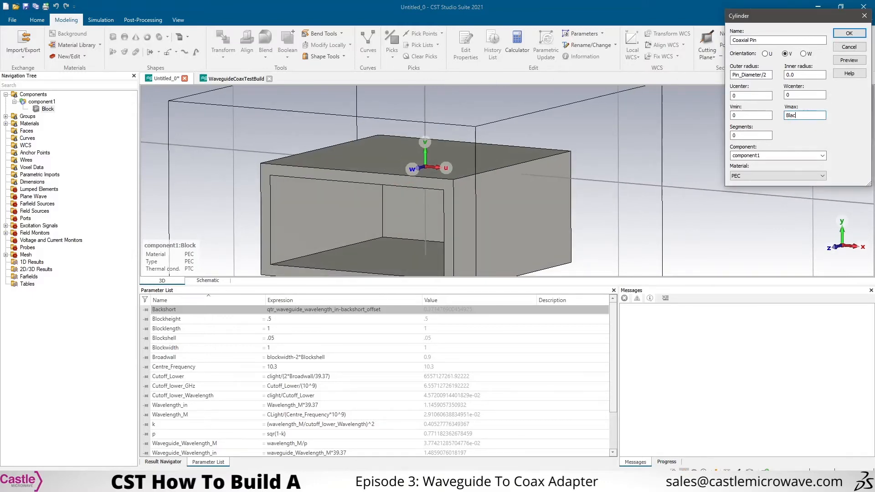
key("BackSpace")
key("BackSpace")
type("o")
type("ckshell+Interfaceheight")
Preview the Coaxial Pin, defining Pin_Diameter as .05 and Interfaceheight as .1, and create the cylinder in PEC.
left_click(851, 61)
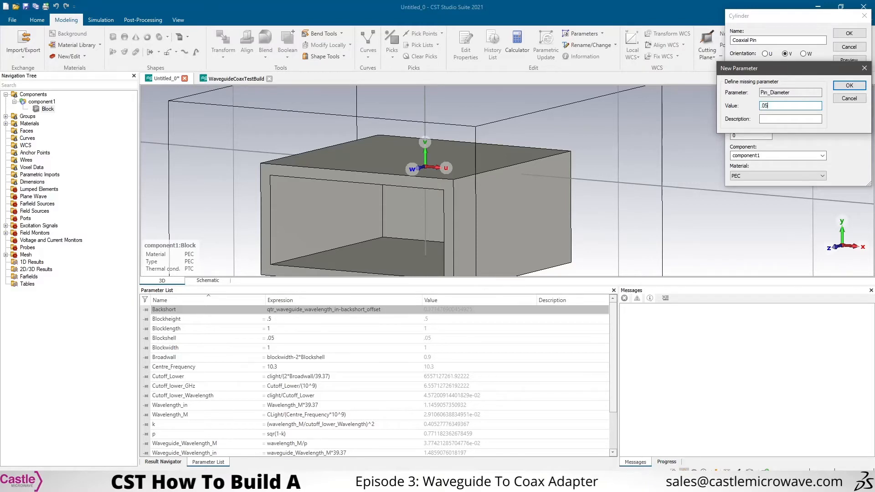
key("Return")
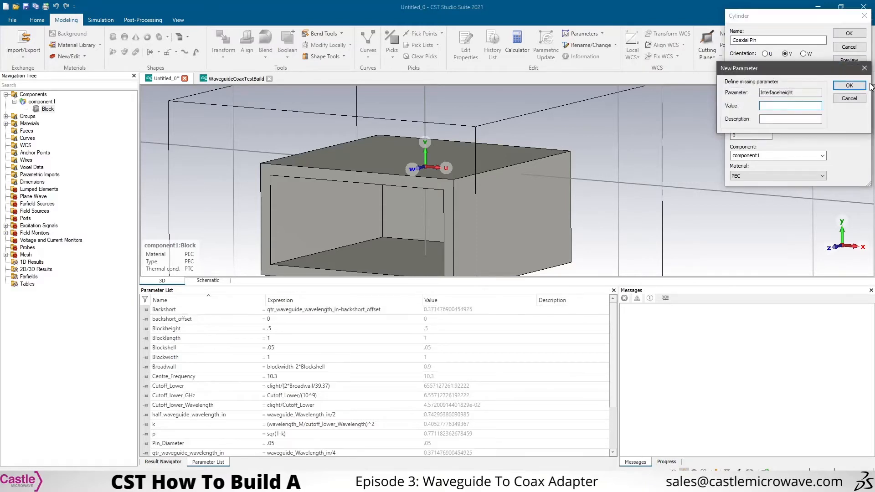
key("Return")
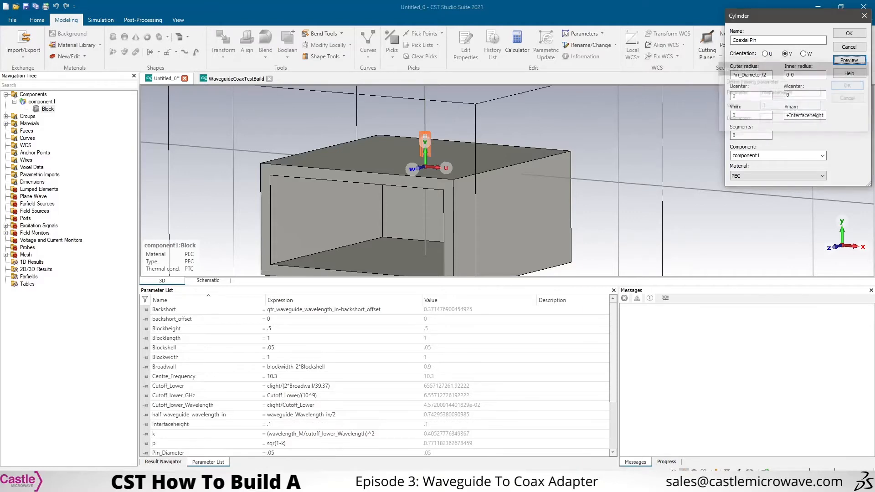
scroll(553, 219, "up", 2)
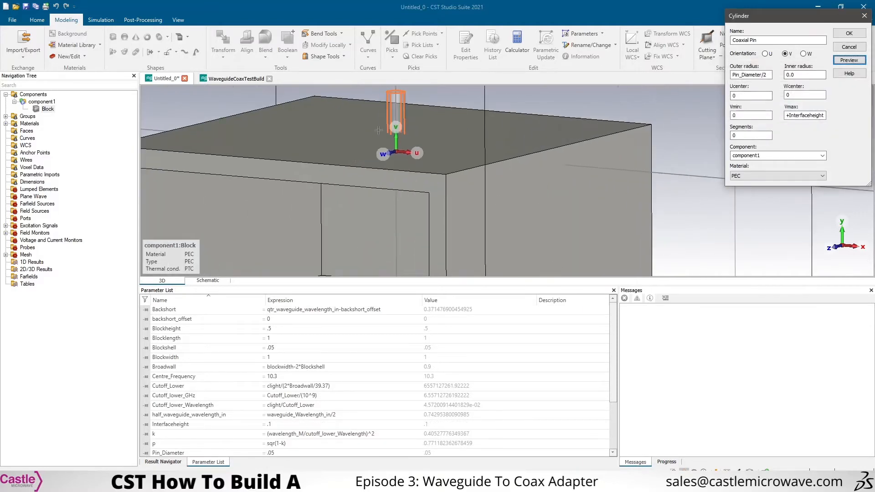
left_click_drag(553, 218, 388, 106, "ctrl")
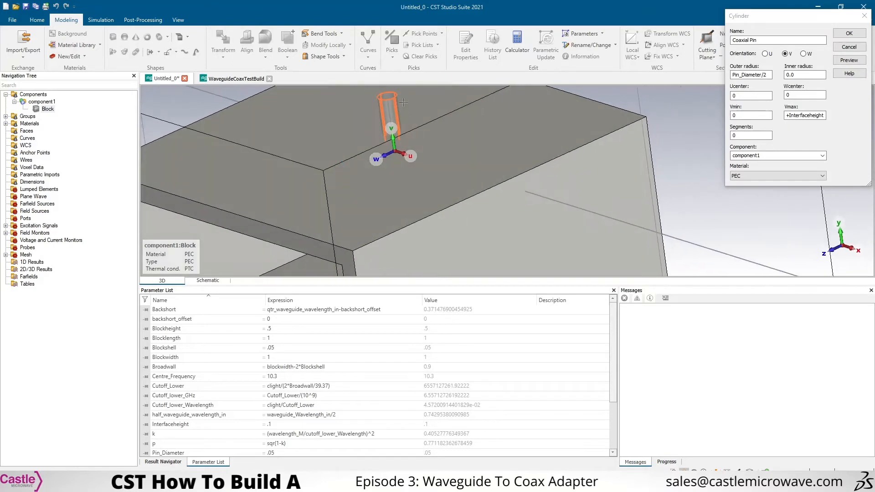
left_click(849, 35)
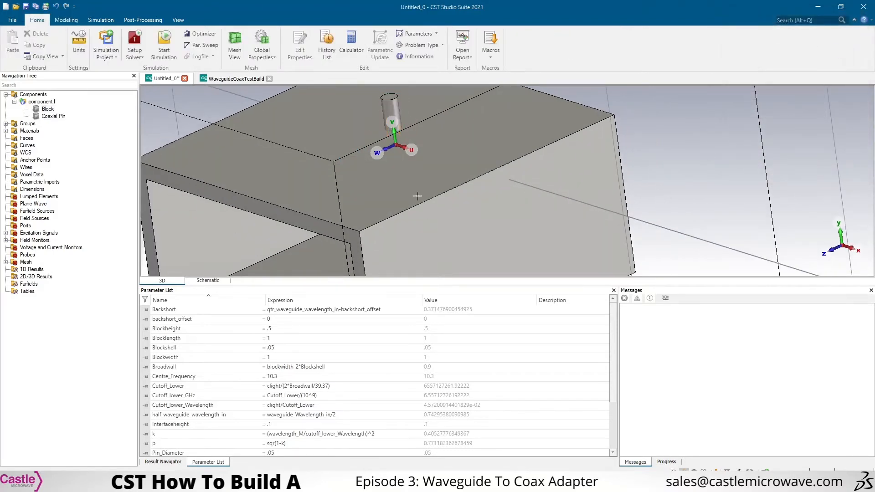
Begin an Extrude Face on the Coaxial Pin's cylindrical face and name the new solid Coaxial Dielectric.
middle_click_drag(440, 191, 486, 203)
key("f")
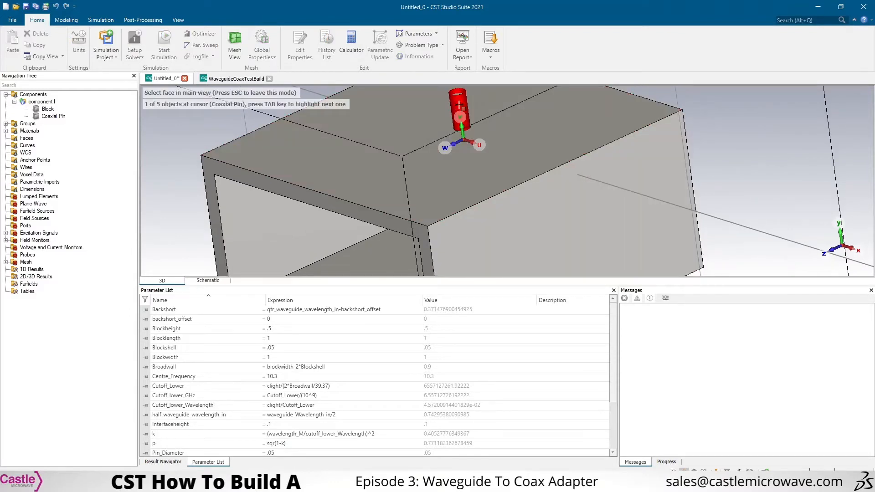
left_click(460, 105)
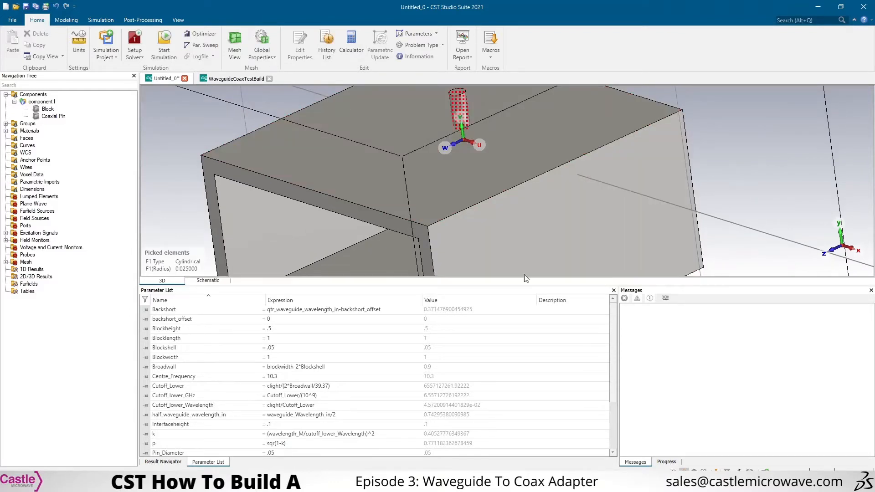
left_click_drag(537, 117, 534, 143)
scroll(508, 131, "down", 5)
scroll(534, 142, "up", 5)
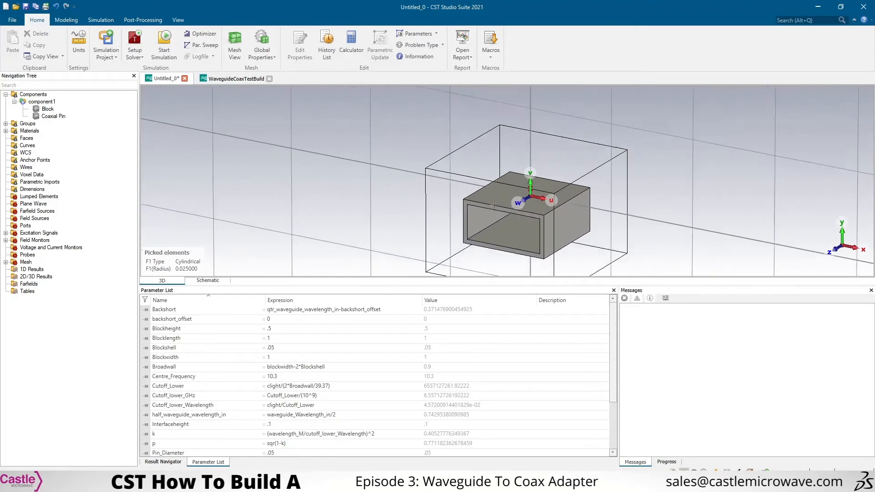
left_click_drag(588, 170, 528, 138, "ctrl")
left_click(66, 19)
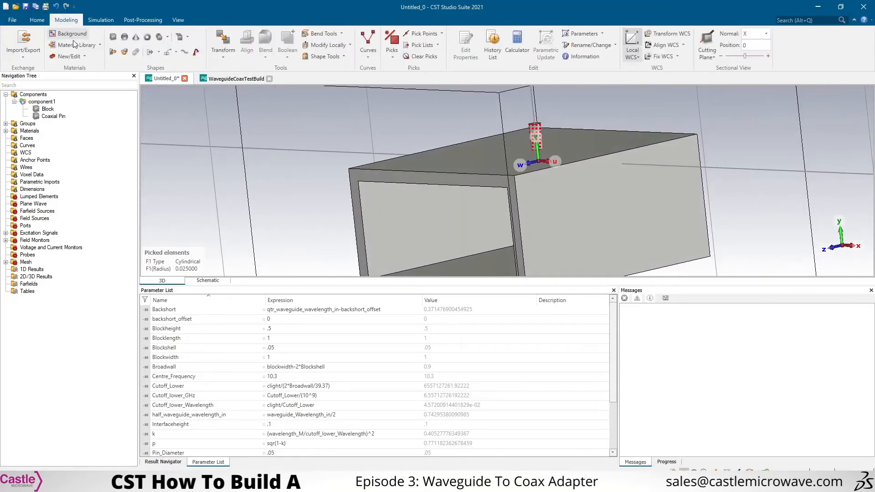
left_click(113, 52)
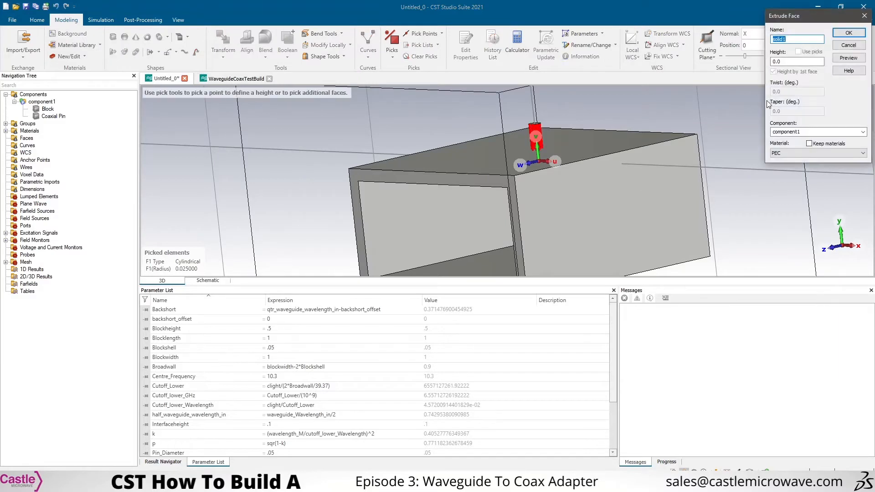
type("Coaxial Dielectric")
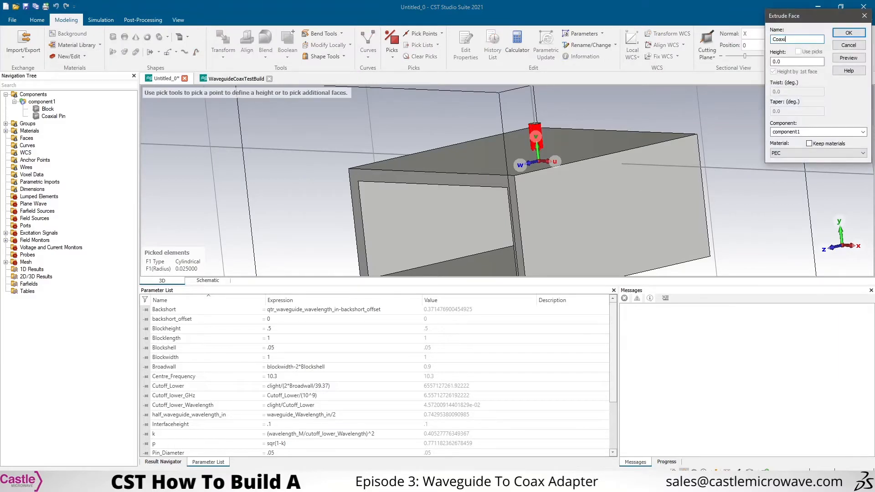
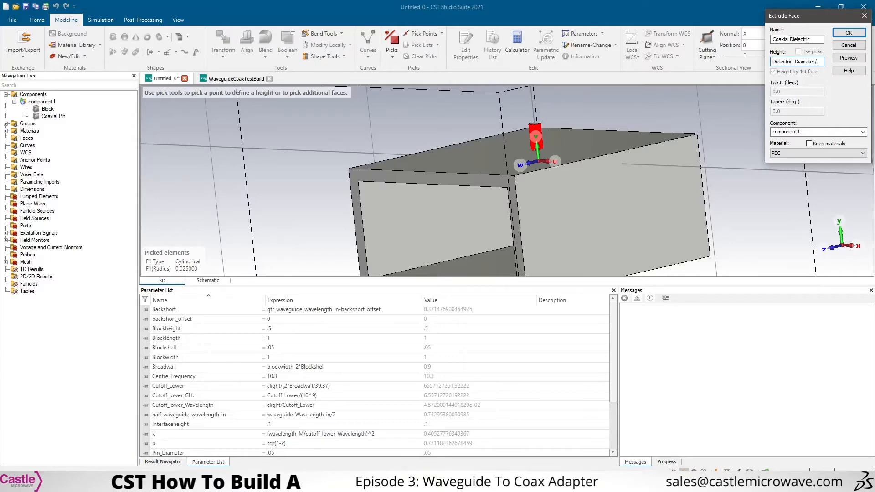
Set the Coaxial Dielectric's extrusion height to half of Dielectric_Diameter minus half of Pin_Diameter, written as (Dielectric_Diameter/2) minus Pin_Diameter/2.
type("_")
type("-")
type("P")
type("in_Diameter/2")
type(")")
key("Delete")
key("Home")
type("(")
left_click_drag(590, 145, 510, 170)
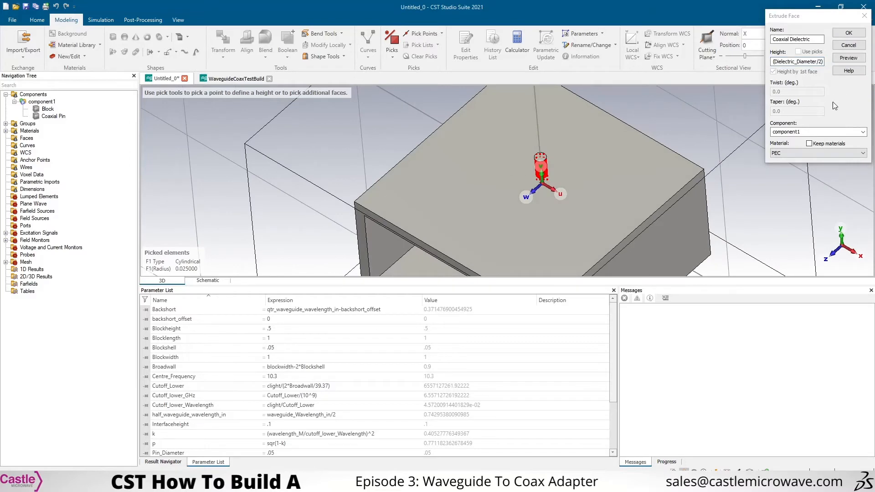
Load PTFE (loss free) from the material library as the Coaxial Dielectric's material.
left_click(821, 153)
left_click(787, 168)
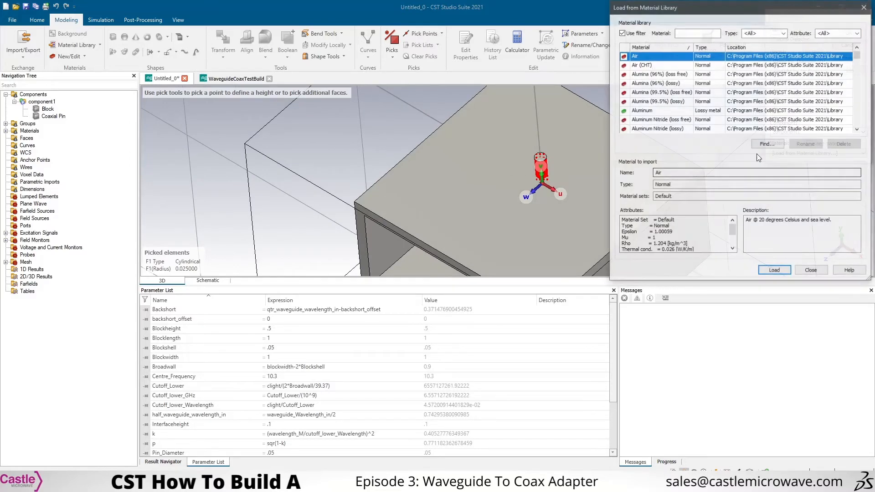
type("ptfe")
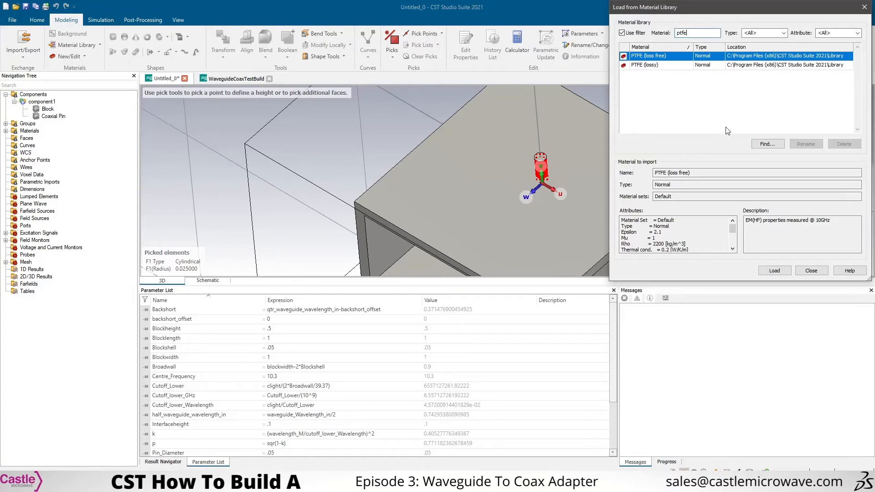
left_click(774, 270)
Preview the dielectric extrusion, defining Dielectric_Diameter as .16, and create the solid.
left_click(849, 33)
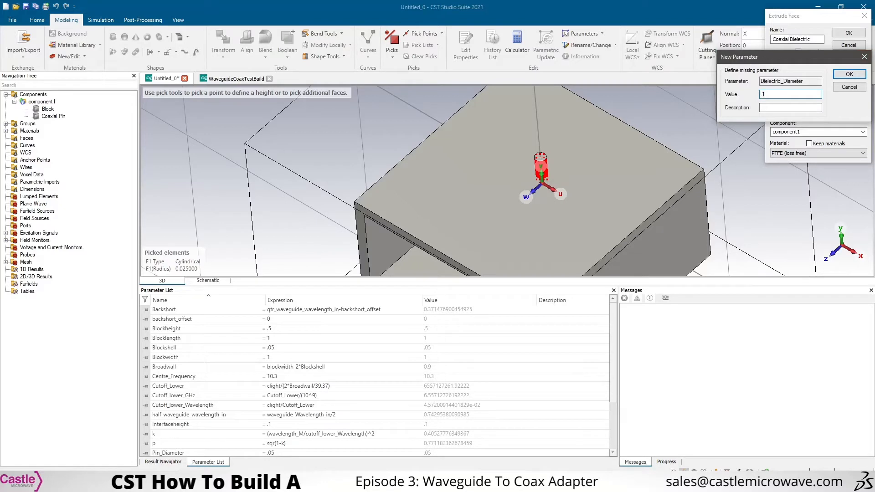
key("Return")
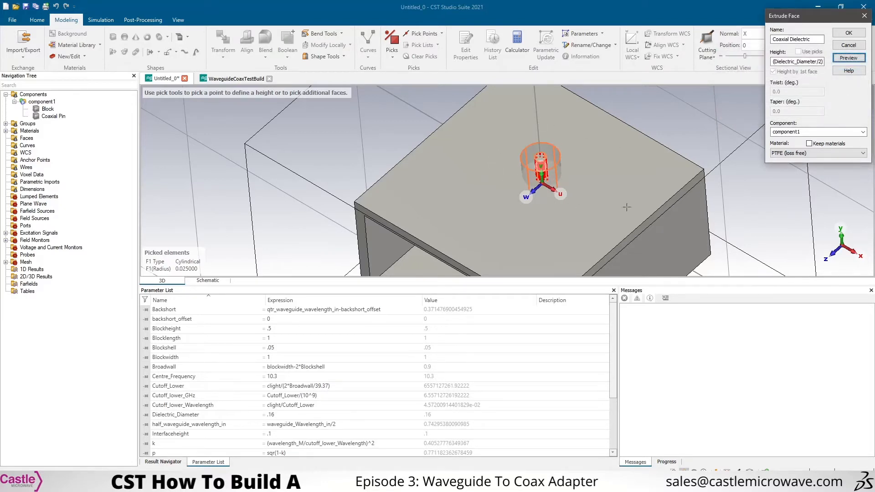
left_click(849, 33)
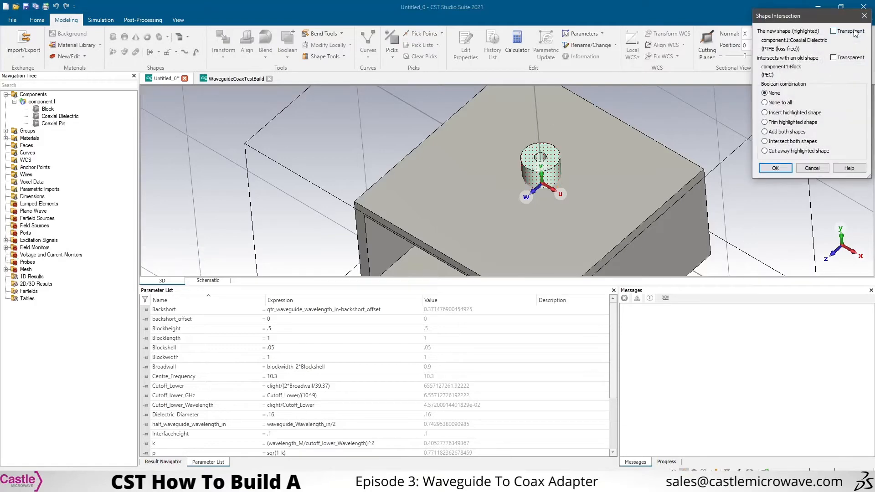
Resolve the intersection with the Block by inserting the highlighted Coaxial Dielectric into it.
left_click(790, 114)
left_click_drag(676, 235, 679, 191)
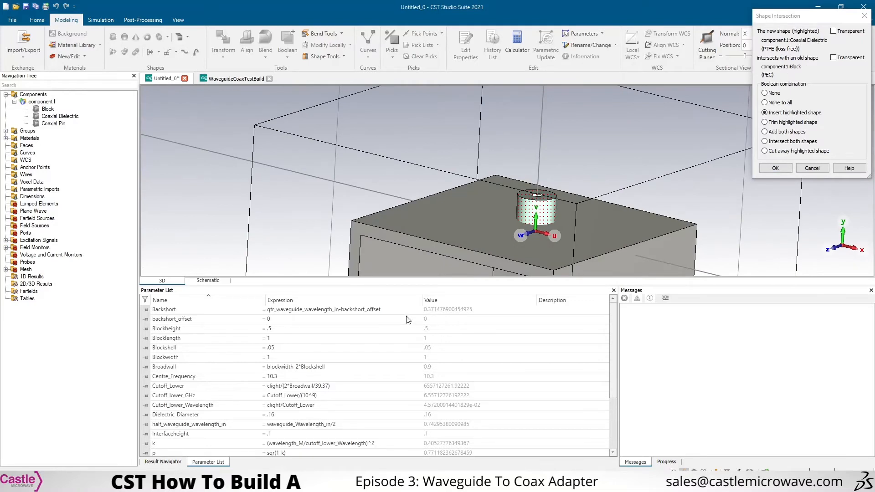
middle_click_drag(443, 226, 444, 165)
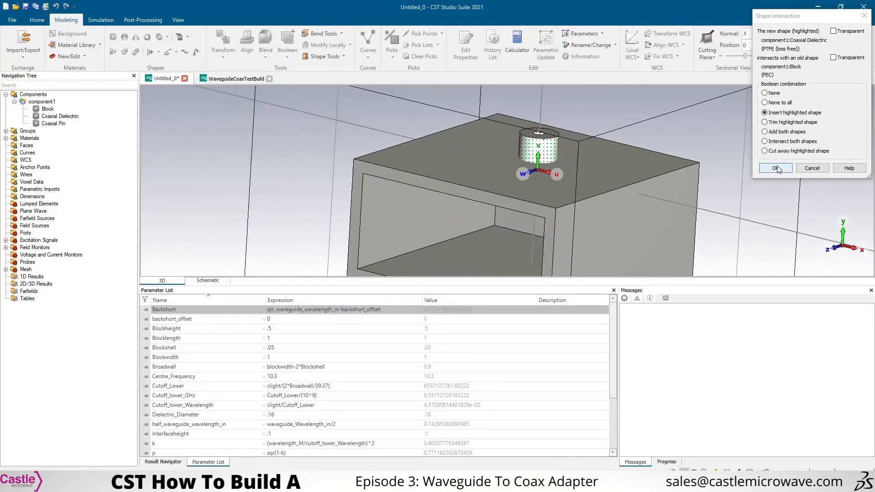
left_click(775, 168)
Cut the view with a sectional plane normal to U and examine the coaxial feed's cross-section through the block wall.
mouse_move(574, 219)
left_mouse_down()
mouse_move(552, 201)
mouse_move(562, 222)
left_mouse_up()
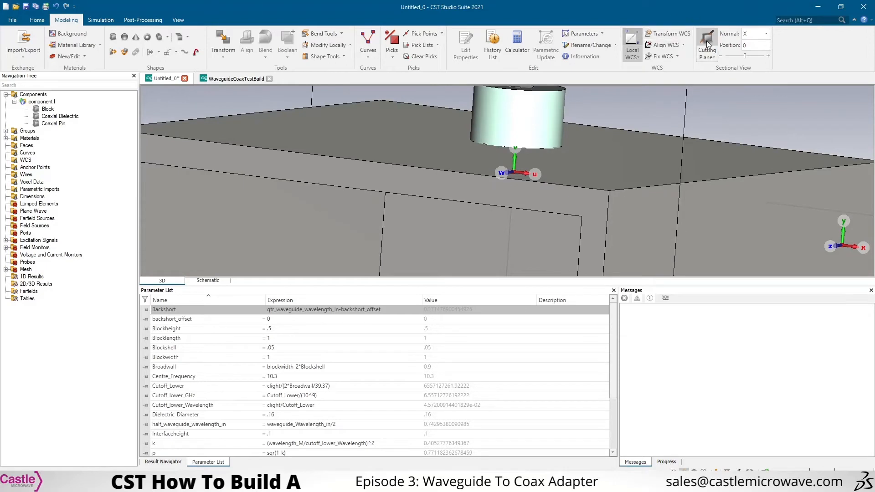
left_click(706, 40)
left_click(761, 33)
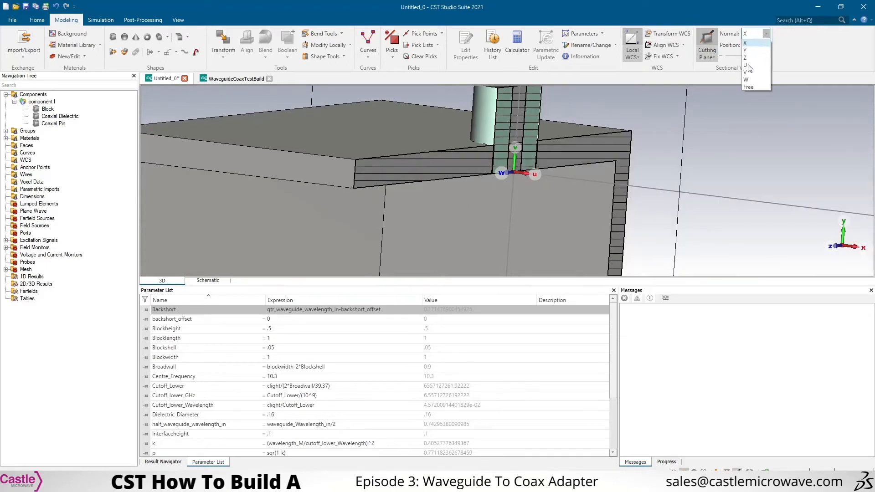
left_click(748, 66)
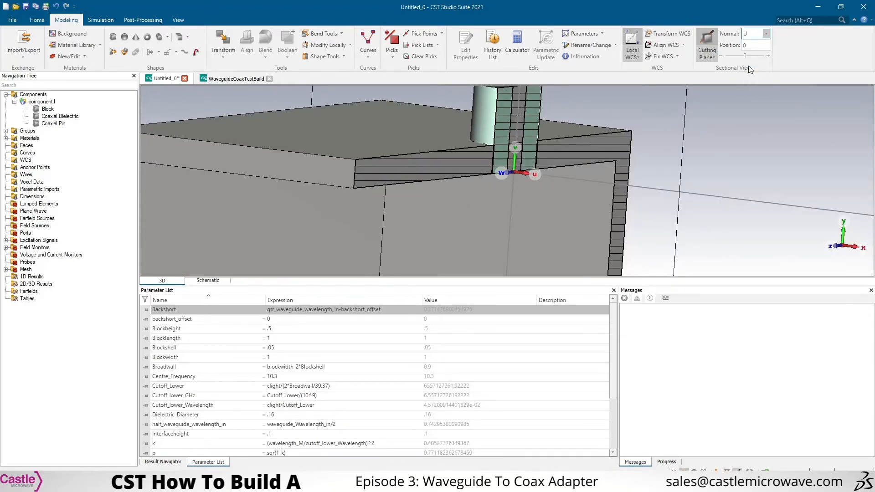
left_click_drag(401, 197, 578, 204, "ctrl+shift")
scroll(476, 207, "up", 2)
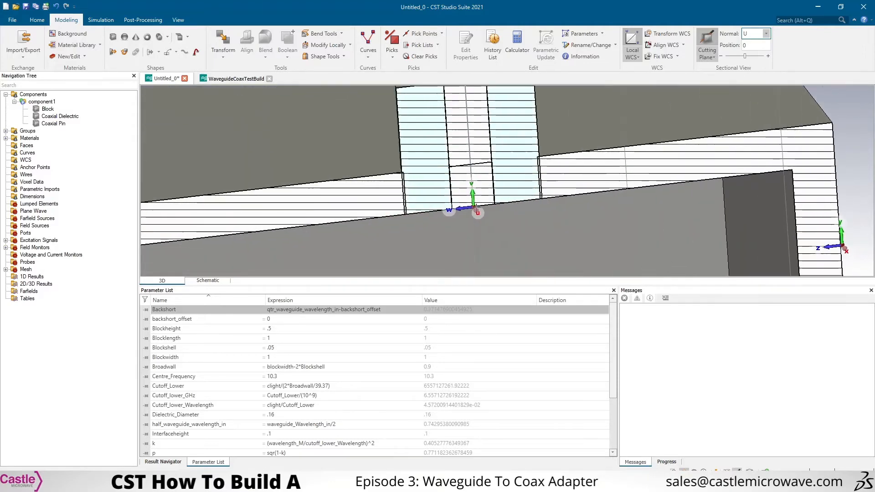
left_click_drag(349, 181, 372, 187, "ctrl")
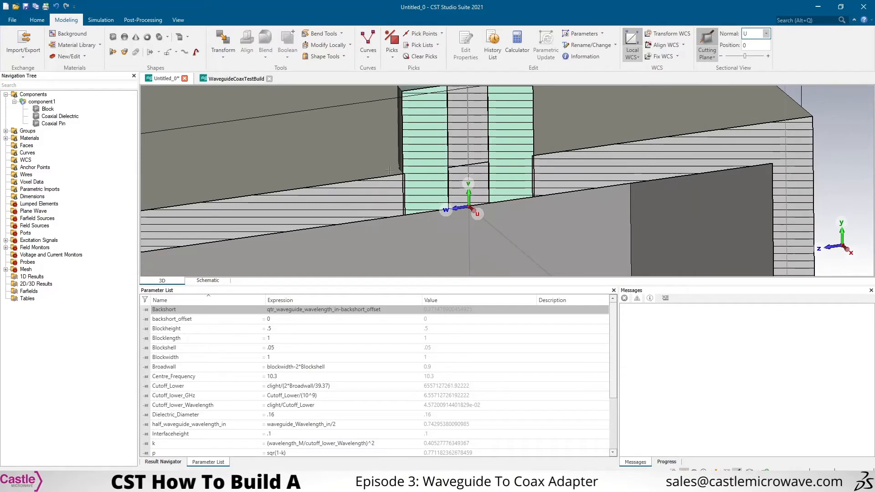
left_click_drag(431, 185, 431, 184, "ctrl")
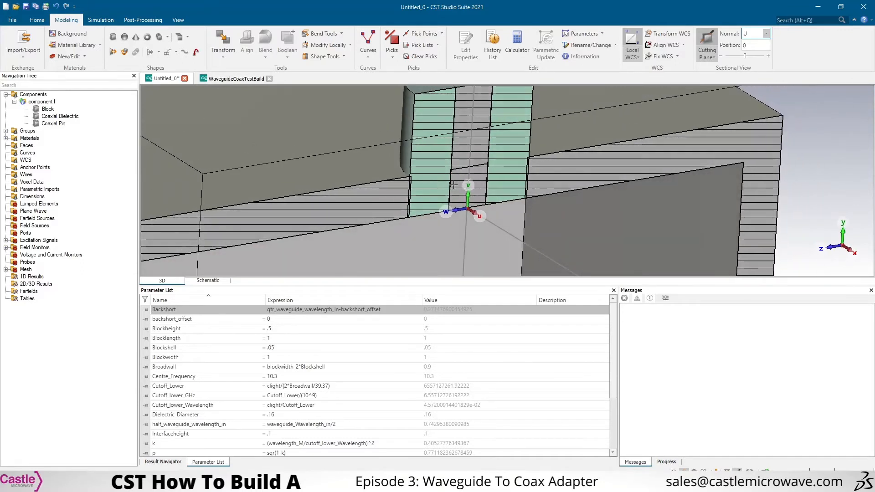
Begin an Extrude Face on the Coaxial Dielectric's outer cylindrical face, naming the solid Coax Outer with PEC as material.
key("f")
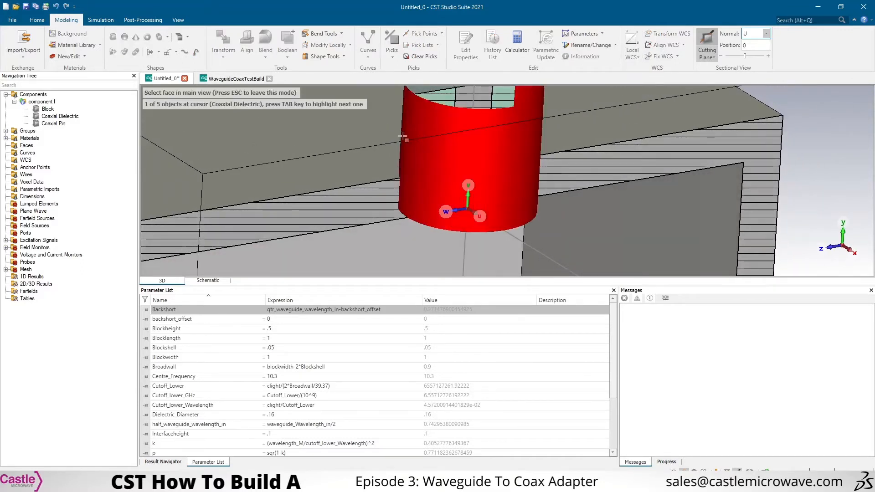
left_click(401, 137)
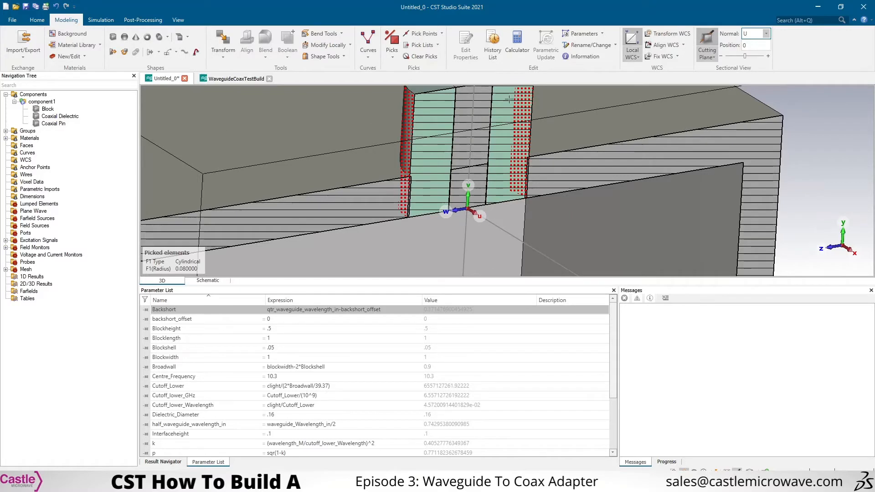
left_click(109, 53)
type("C")
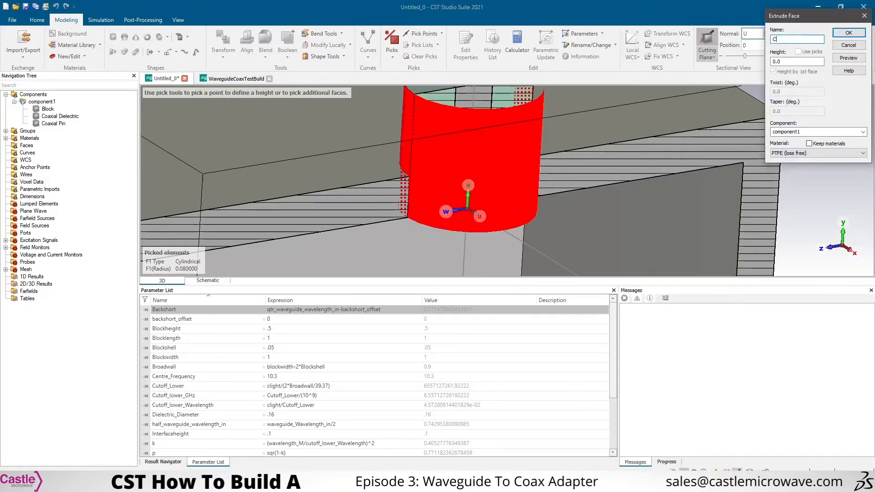
type("oax Outer")
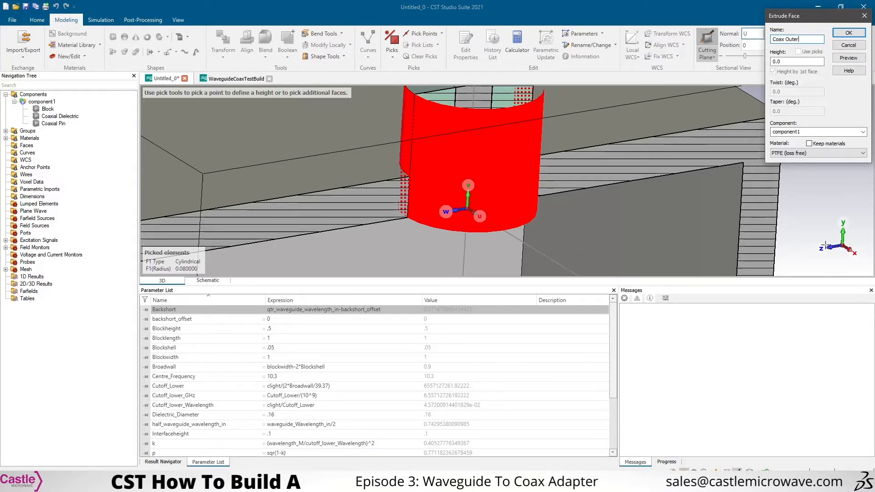
left_click(780, 154)
left_click(788, 179)
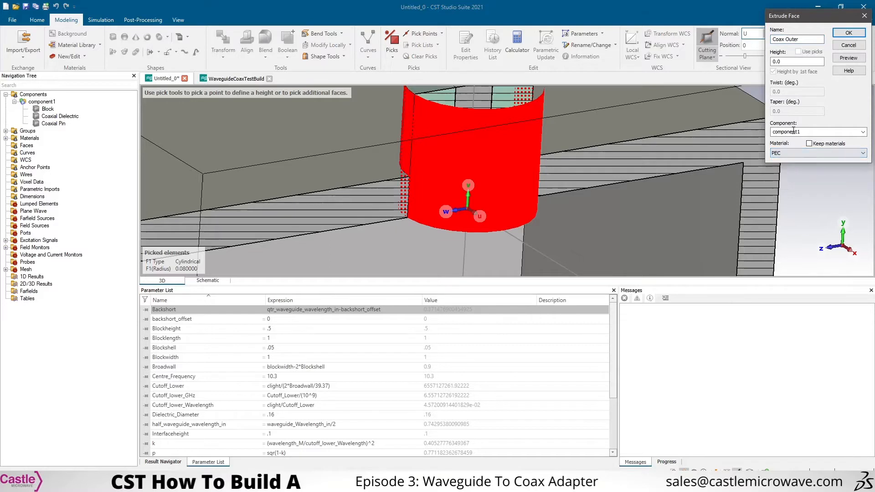
Set the Coax Outer's extrusion height to (Outer_Diameter/2)-(dielectric_Diameter/2).
double_click(796, 60)
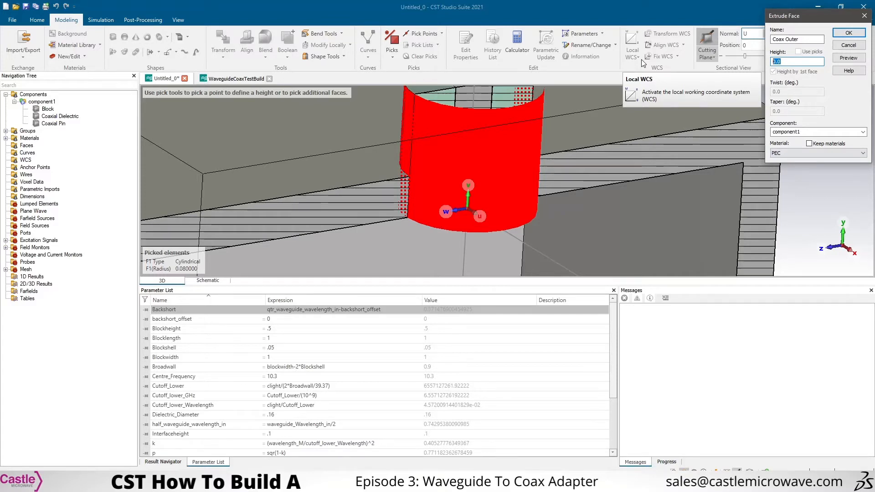
type("Outer")
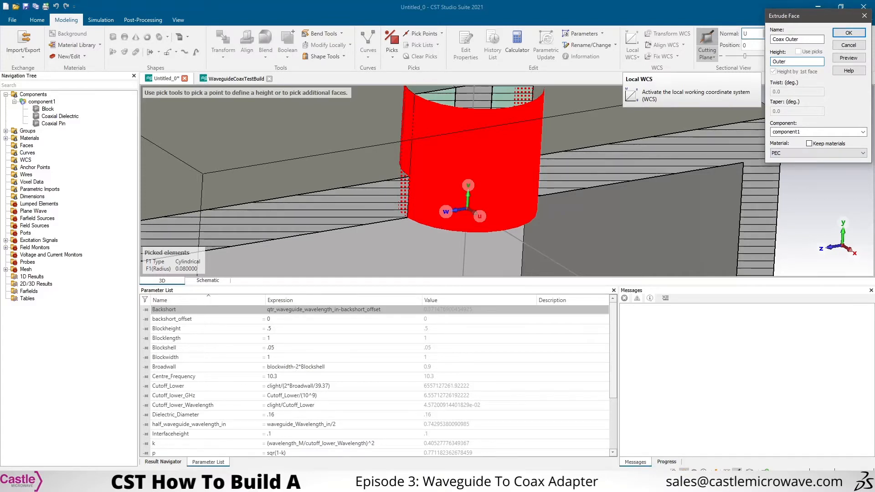
type("_Diameter/2")
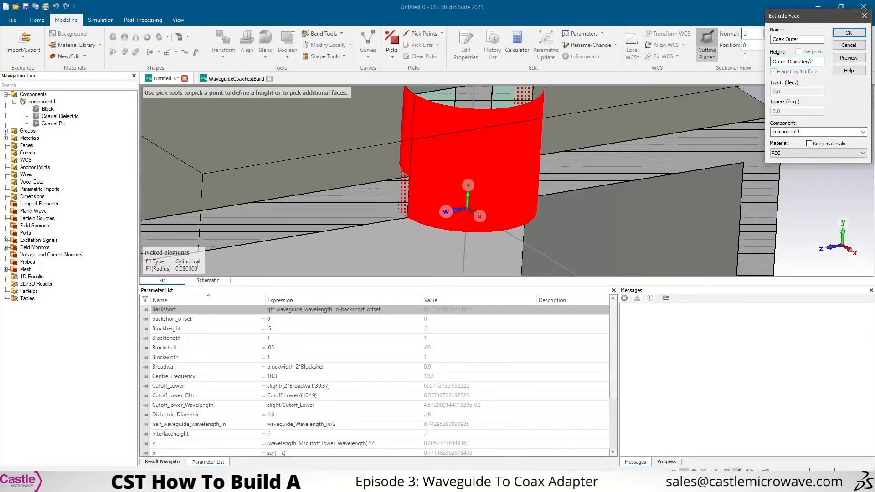
type(")-Di")
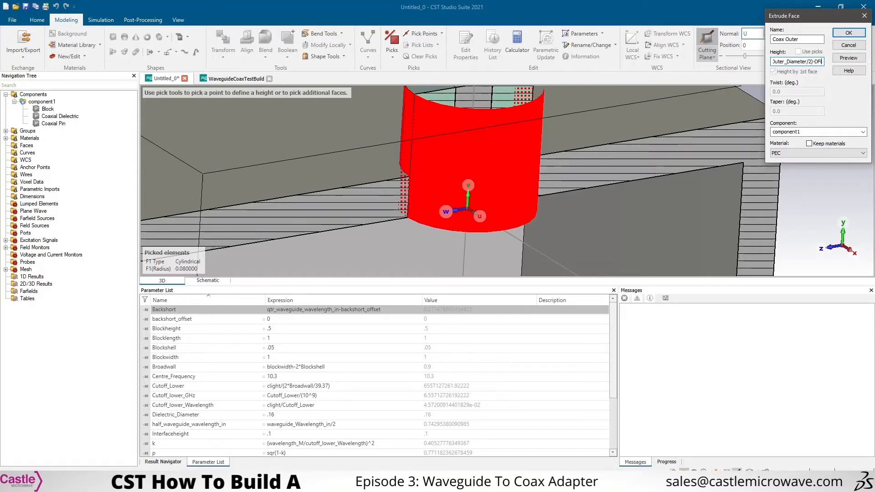
type("(di")
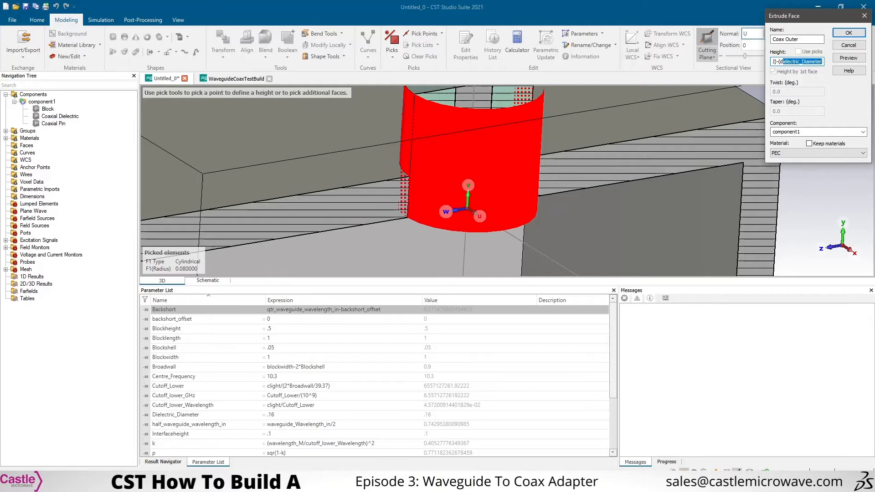
type("electric_Diameter/2)")
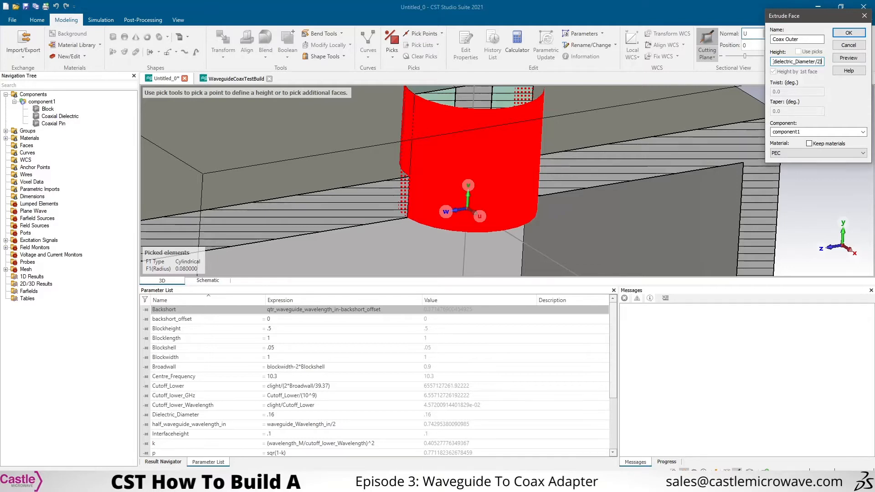
key("Home")
type("(")
Preview the Coax Outer extrusion, defining Outer_Diameter as .19, and create the solid.
left_click(845, 57)
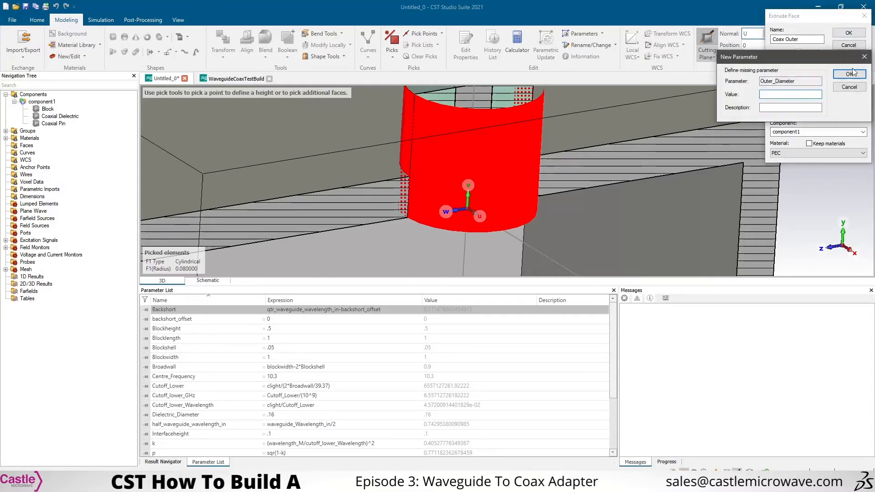
type(".19")
key("Return")
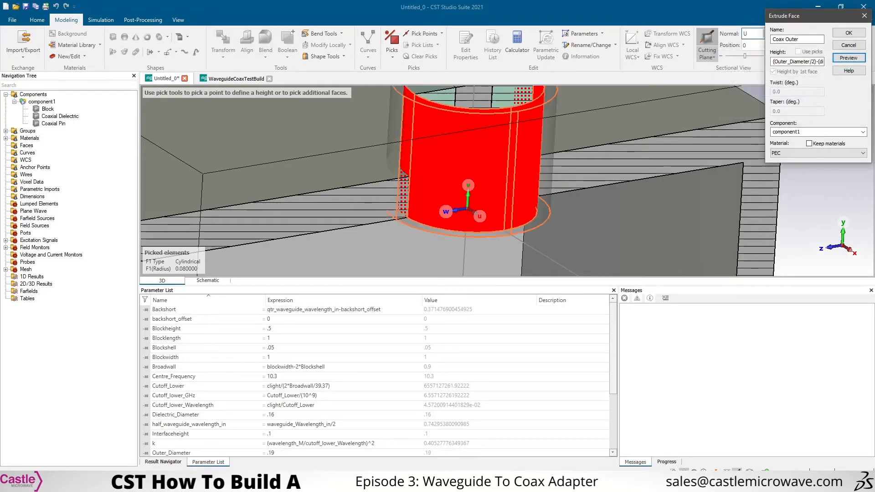
left_click(849, 33)
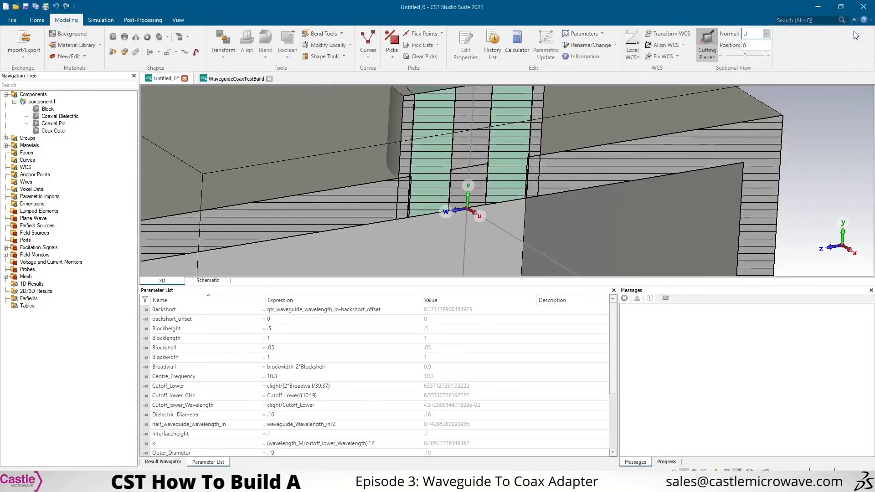
Insert the Coaxial Dielectric, Coaxial Pin and Coax Outer into the Block with a Boolean Insert.
left_click_drag(554, 203, 392, 305)
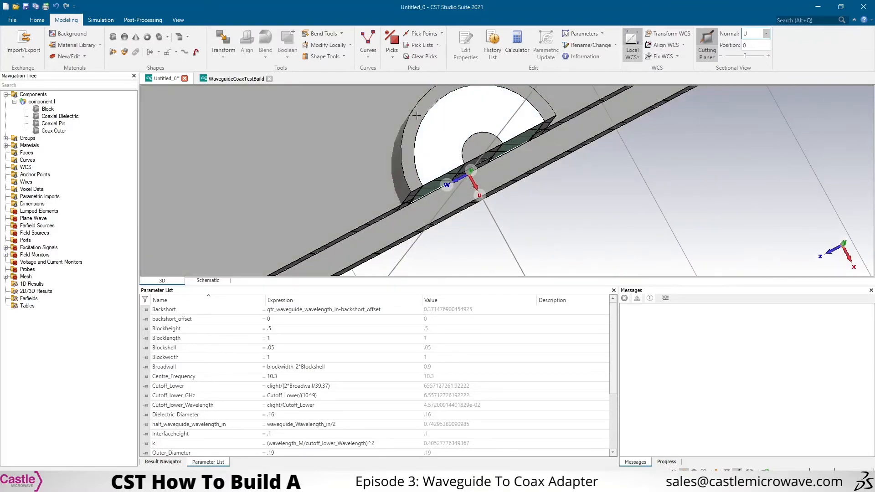
left_click_drag(372, 190, 339, 56)
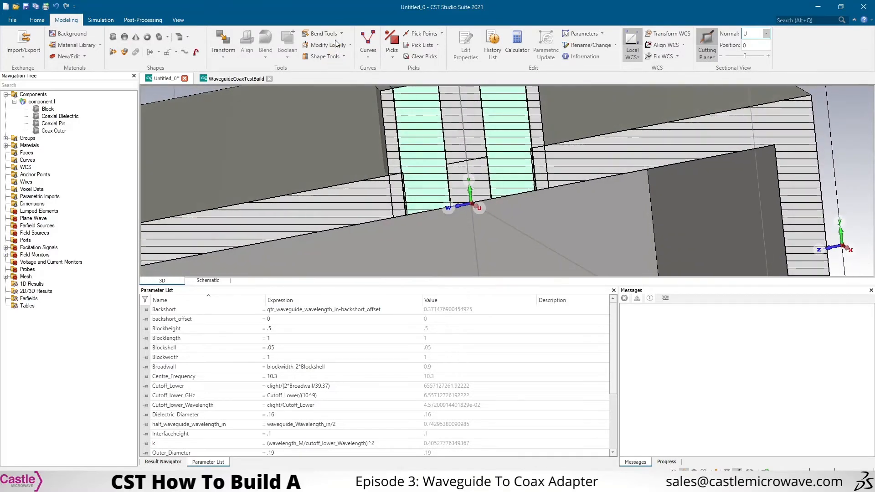
scroll(463, 180, "up", 5)
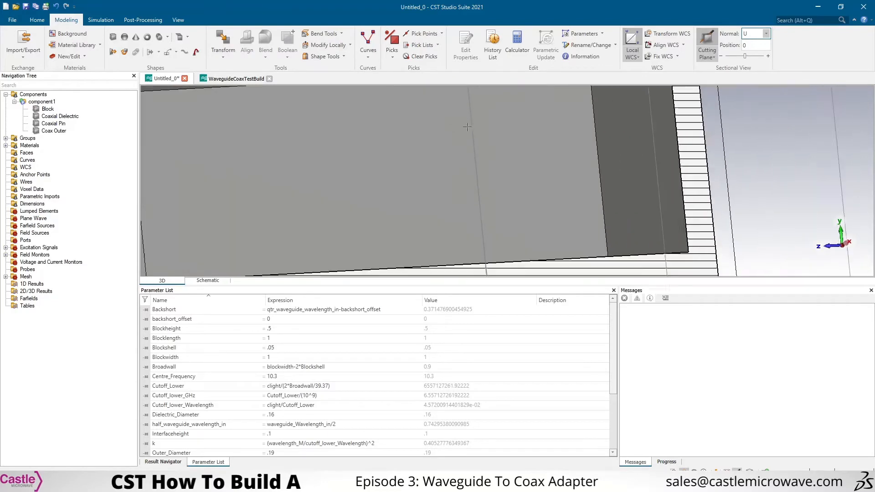
left_click_drag(467, 126, 406, 237)
scroll(426, 180, "up", 2)
left_click_drag(426, 179, 406, 181)
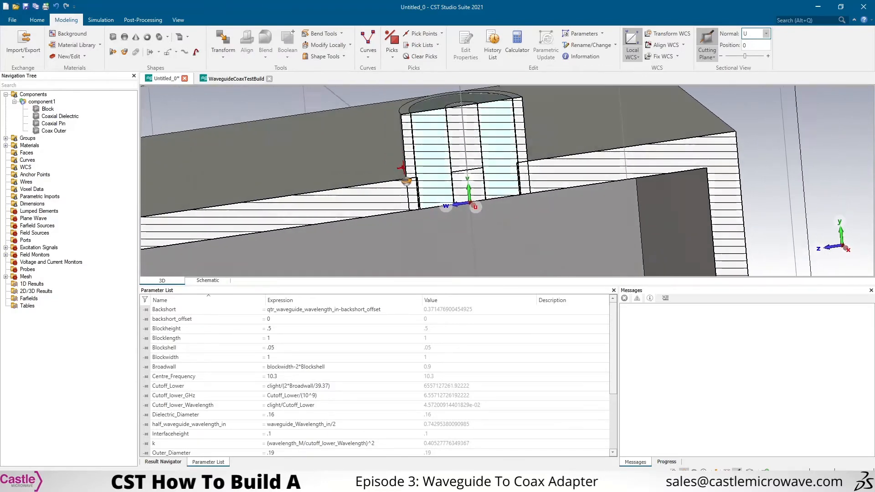
scroll(406, 181, "up", 3)
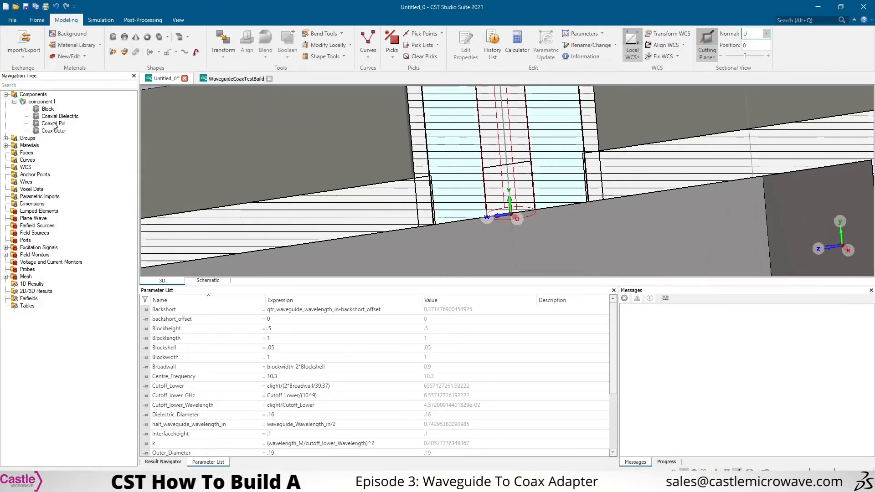
left_click(48, 110)
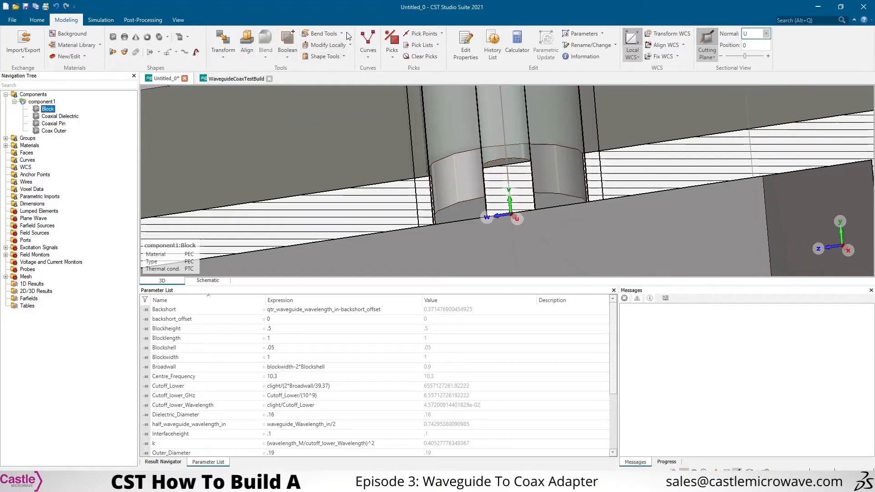
left_click(286, 58)
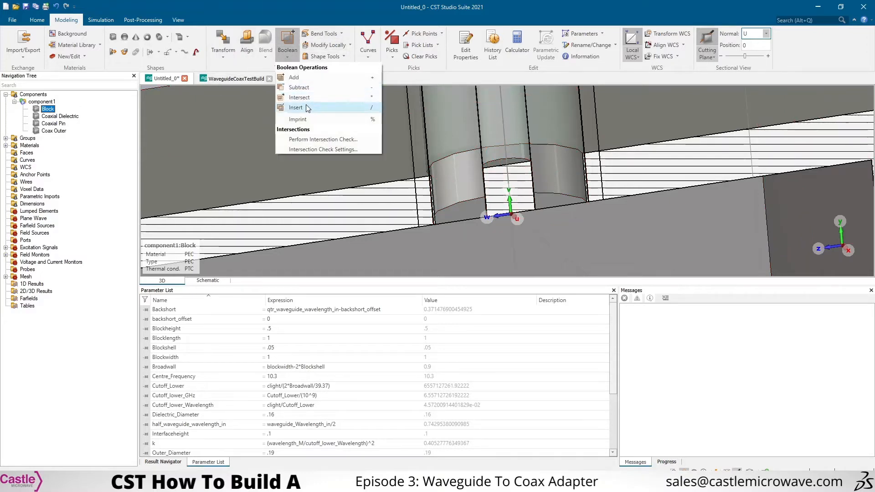
key("/")
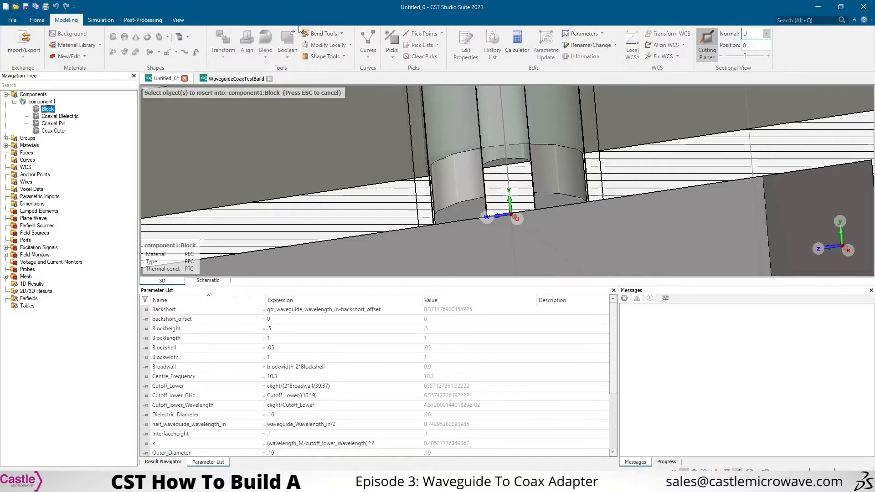
left_click(60, 116)
left_click(53, 132, "shift")
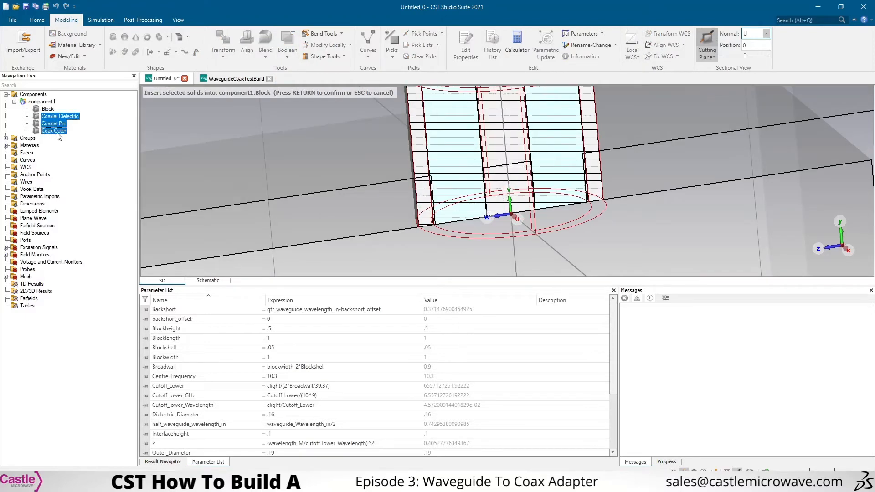
key("Return")
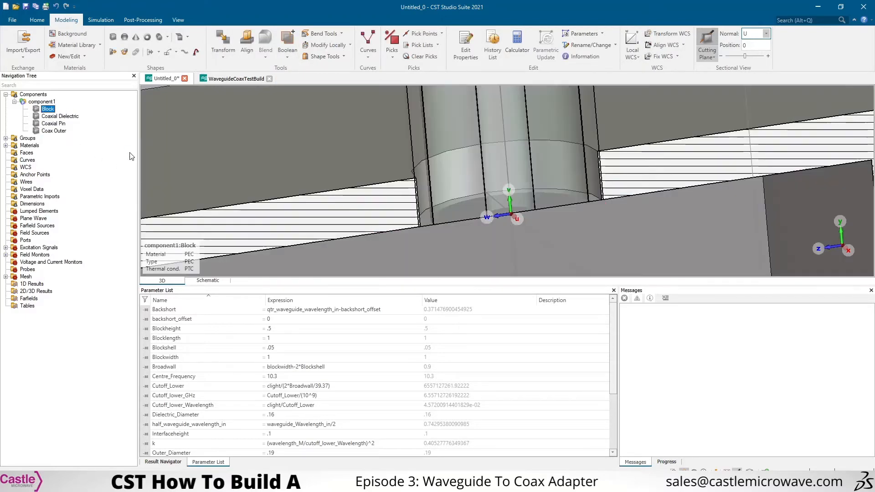
left_click(24, 94)
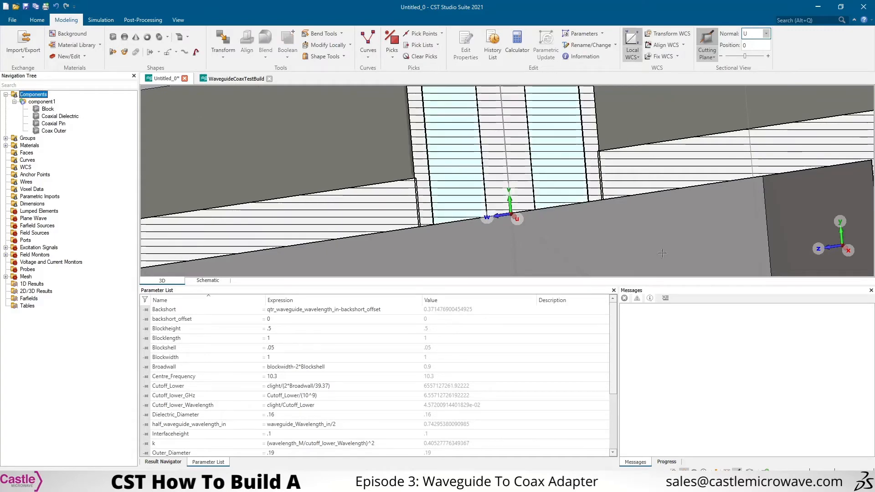
Examine the coaxial feed's junction with the block wall in section, and with the cutting plane off from outside and inside the waveguide.
left_click_drag(491, 152, 450, 241)
scroll(451, 242, "up", 3)
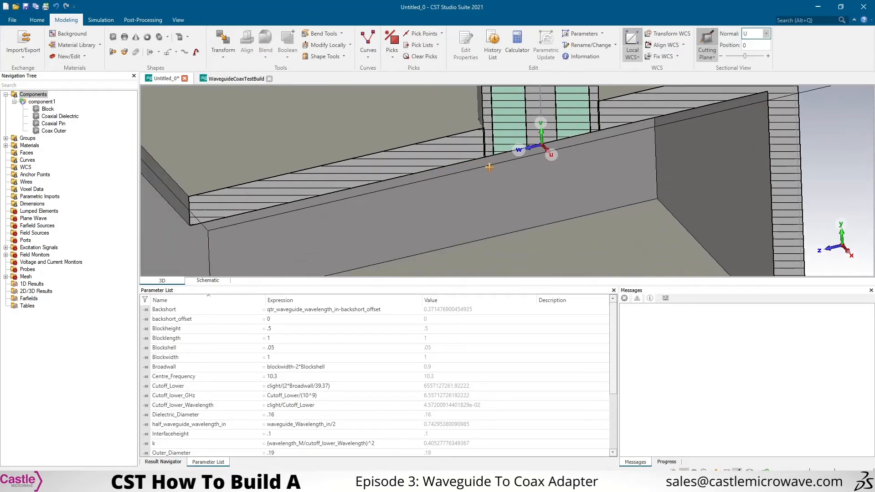
scroll(680, 206, "down", 3)
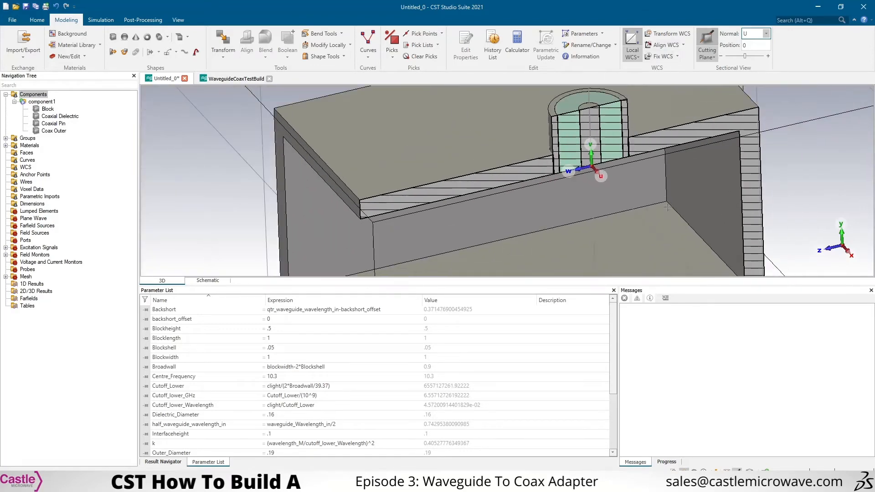
middle_click_drag(670, 204, 568, 78)
key("space")
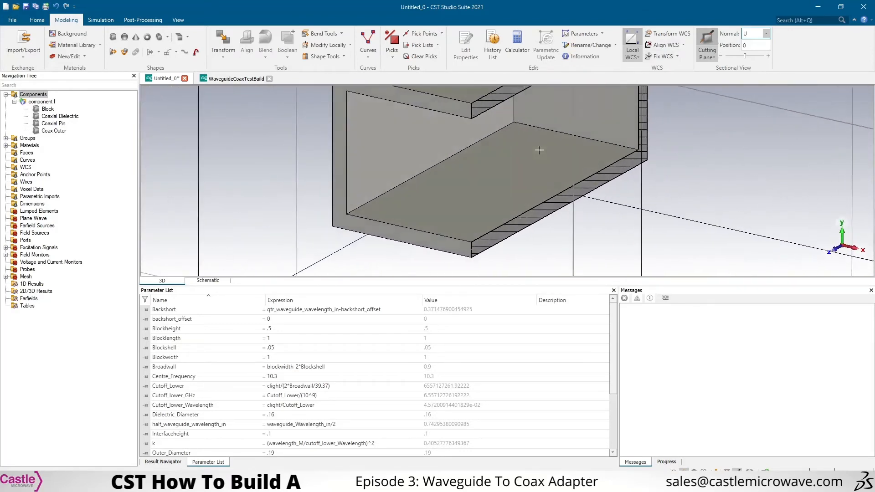
scroll(515, 182, "up", 3)
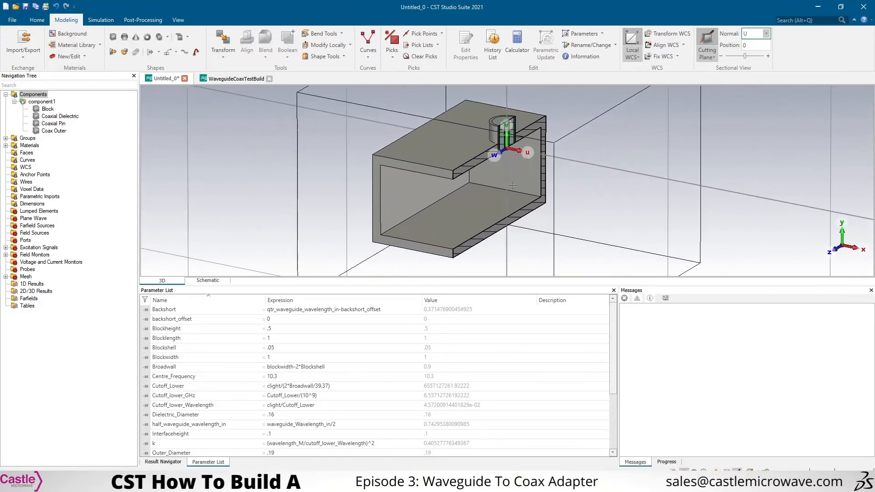
left_click(707, 41)
left_click_drag(628, 193, 513, 208)
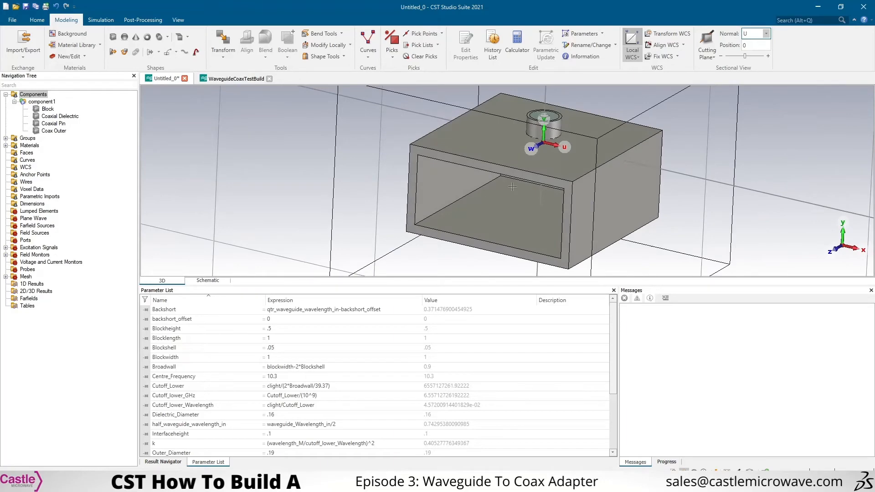
scroll(512, 187, "up", 3)
scroll(510, 209, "down", 2)
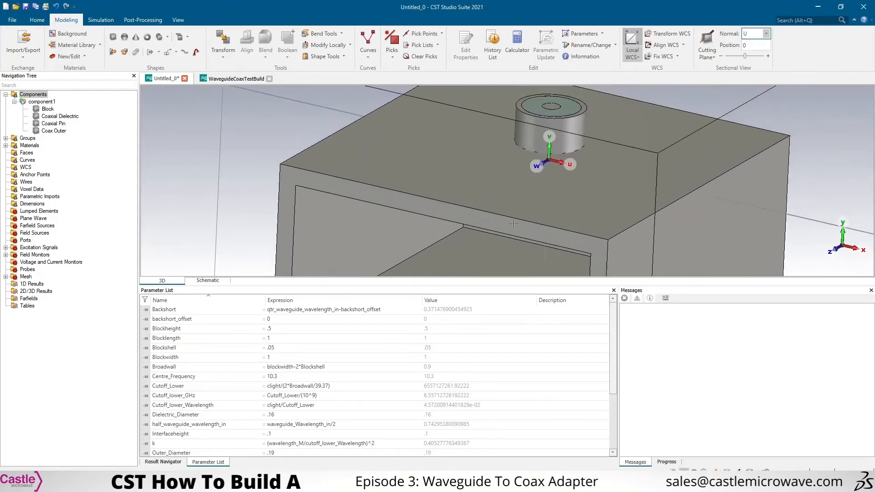
scroll(527, 166, "up", 5)
scroll(537, 203, "down", 3)
scroll(542, 198, "up", 5)
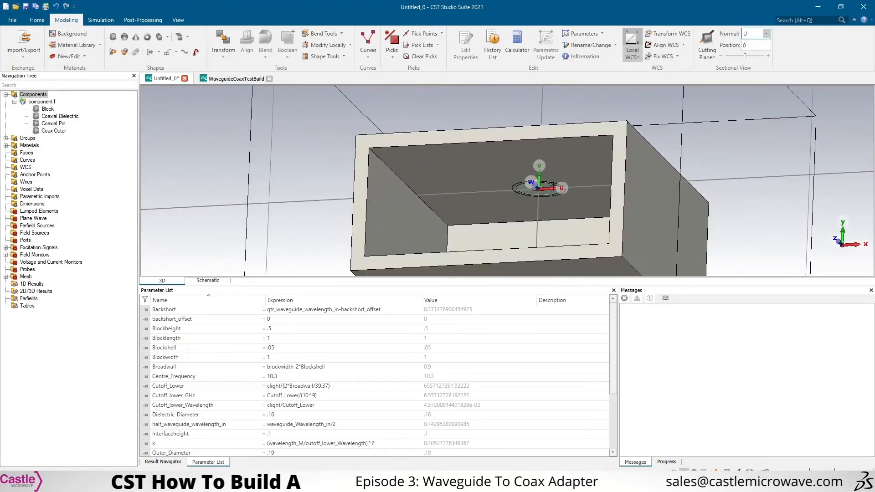
Cut the view with the sectional plane again and align the local WCS to the centre of the coaxial pin's circular end inside the waveguide.
left_click(708, 34)
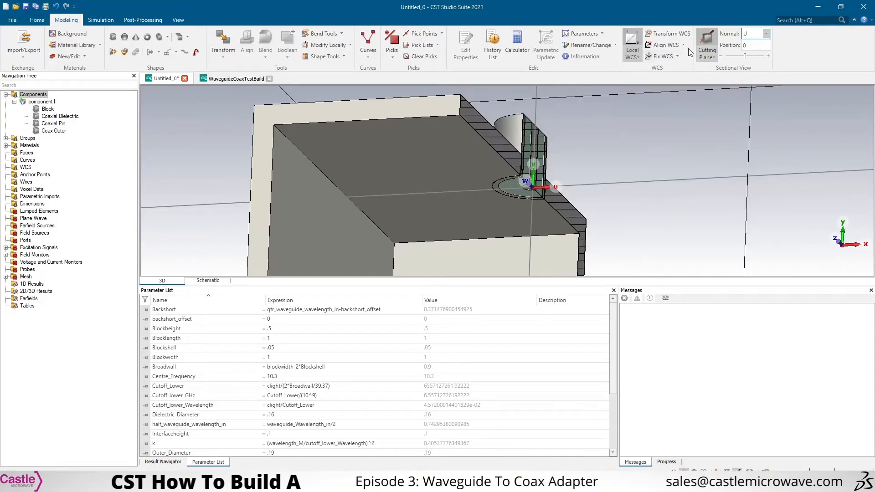
scroll(526, 205, "up", 4)
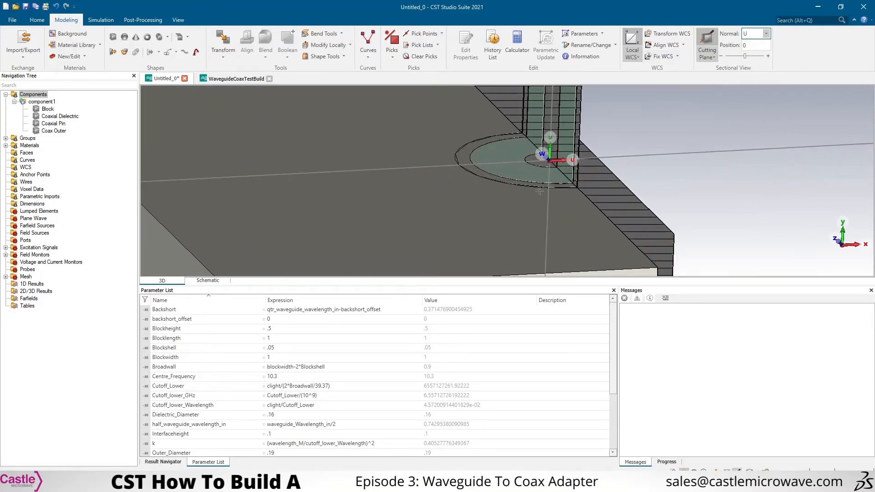
key("c")
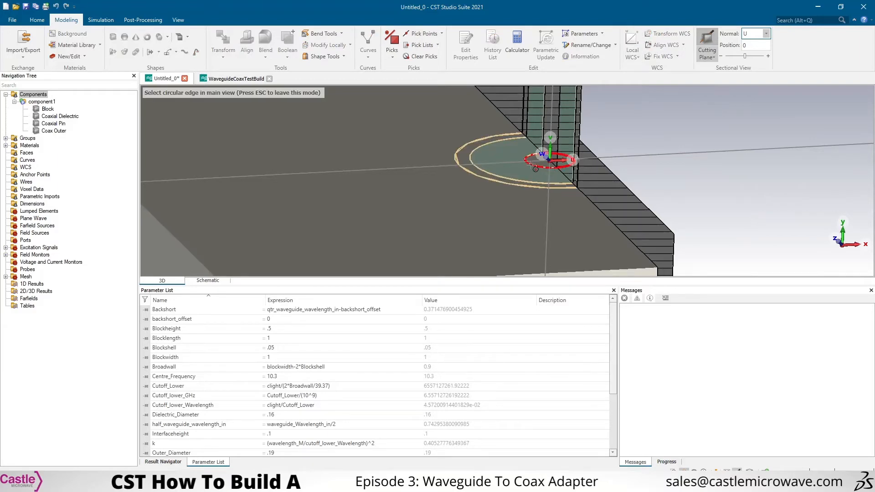
left_click(531, 164)
key("w")
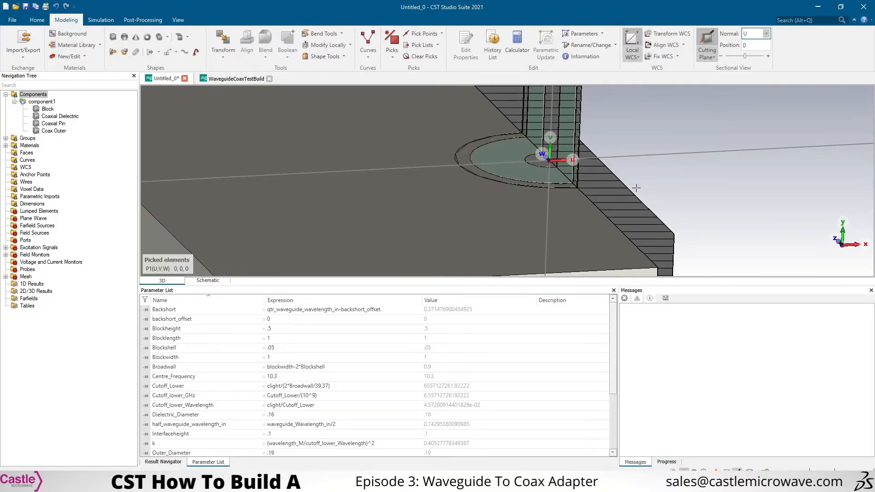
left_click_drag(636, 188, 610, 231)
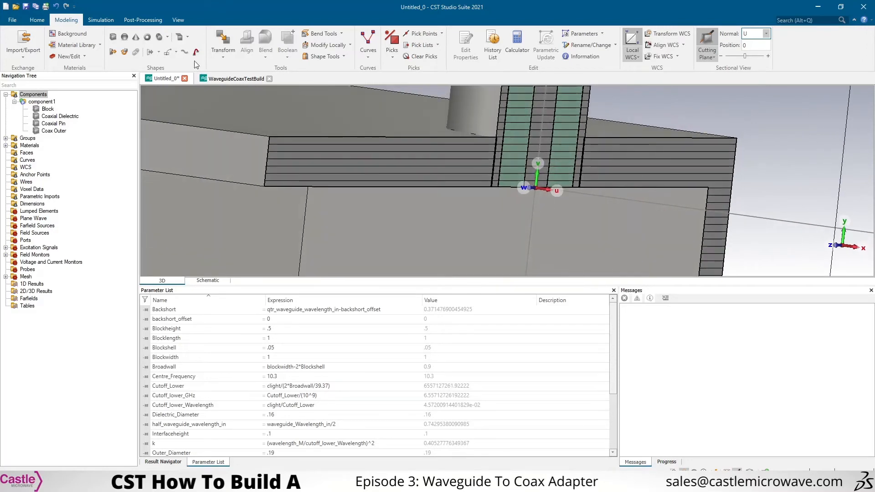
left_click(113, 51)
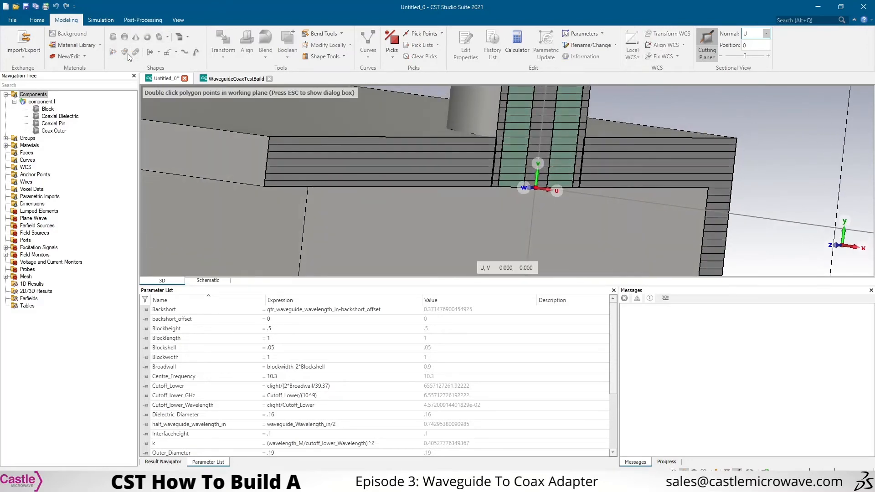
key("Escape")
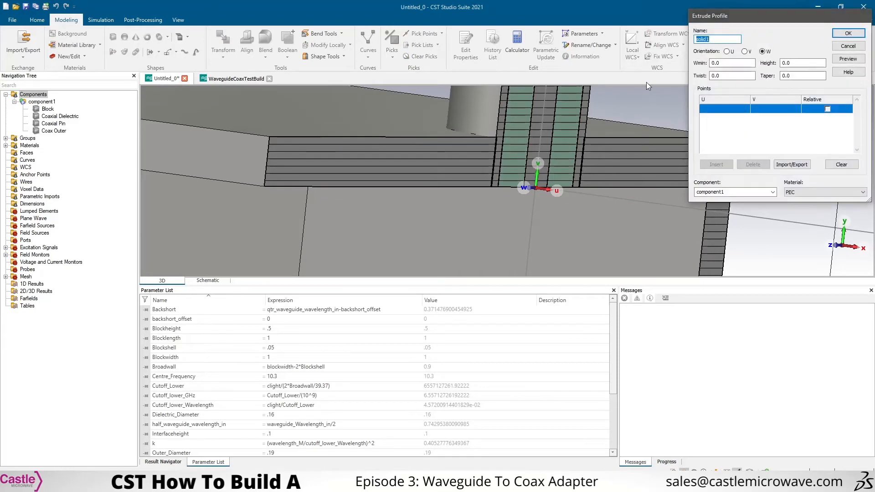
key("Escape")
Begin an Extrude Face on the coaxial pin's end face inside the waveguide, naming the solid Pin 2 with height Pin_Depth.
left_click_drag(583, 200, 585, 266)
key("w")
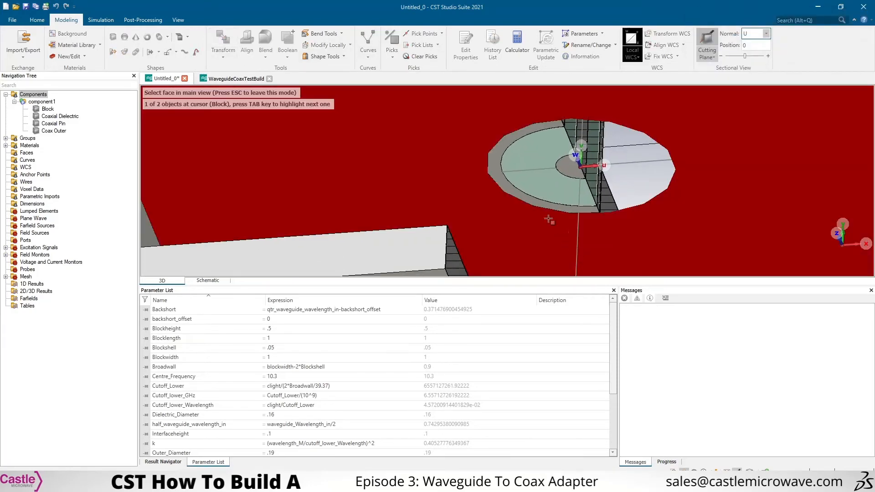
left_click(570, 166)
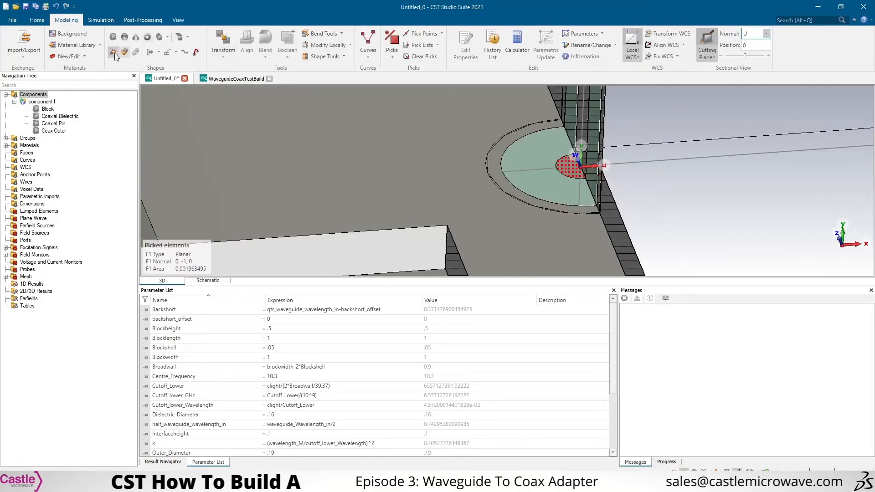
left_click(113, 52)
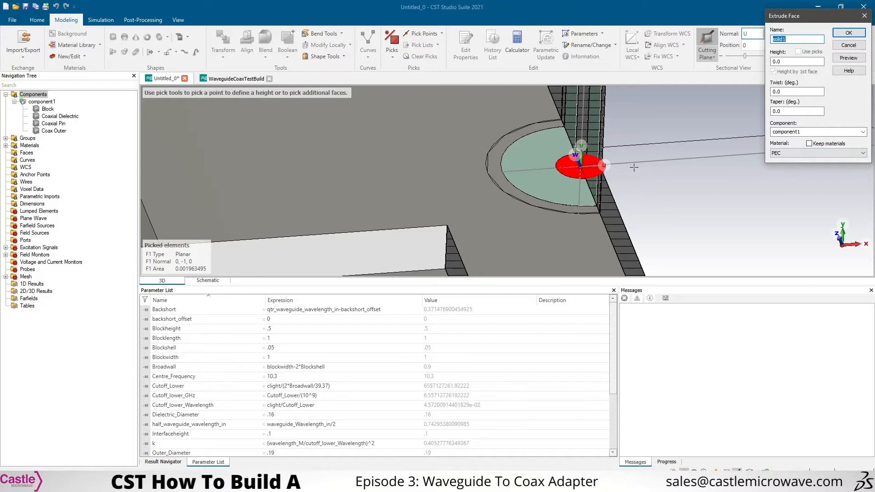
type("Pi")
type("Pi")
type("n_Depth")
Preview the Pin 2 extrusion, defining the missing Pin_Depth parameter, and create the solid.
left_click(848, 32)
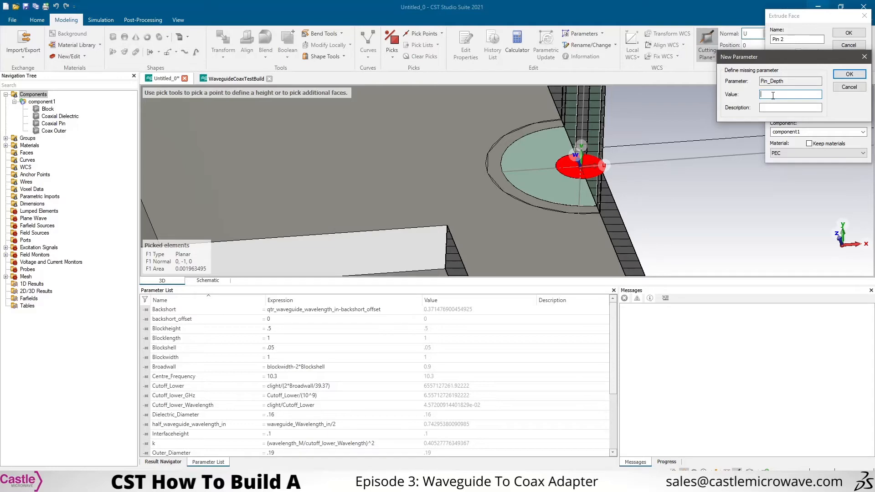
key("Return")
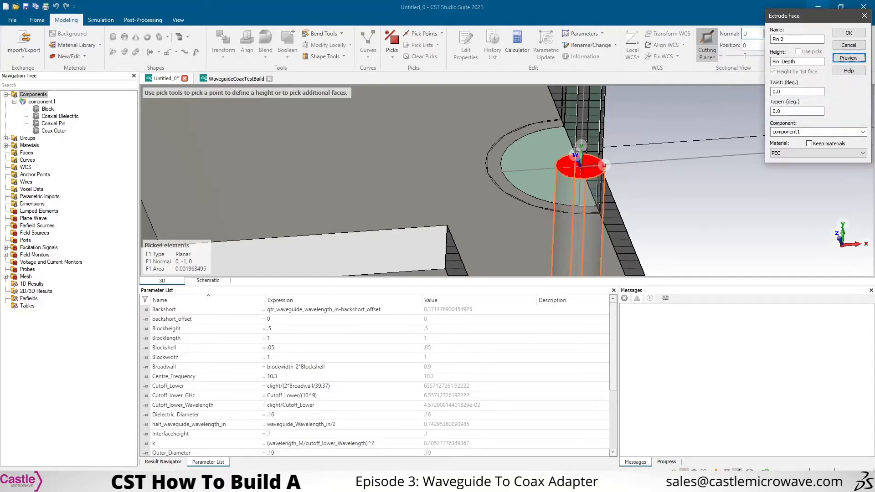
scroll(621, 88, "down", 1)
left_click_drag(573, 145, 487, 213, "ctrl")
scroll(486, 208, "down", 2)
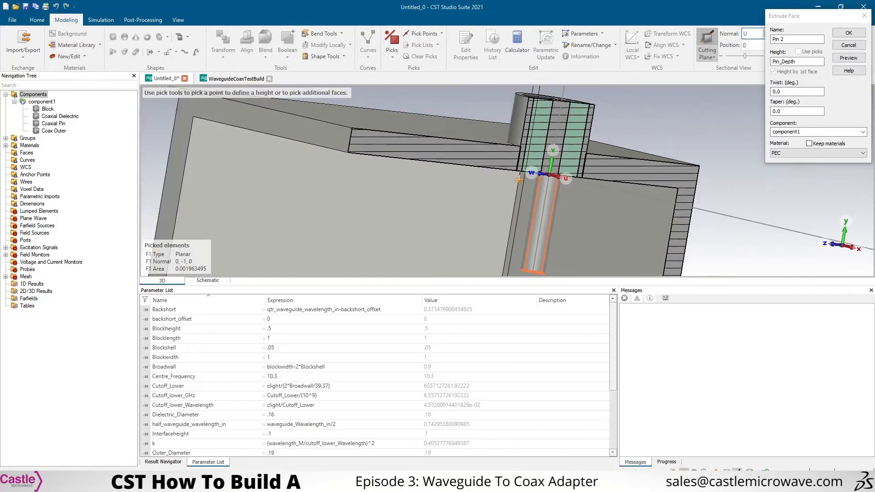
left_click_drag(518, 179, 466, 158, "ctrl")
left_click_drag(556, 146, 535, 181, "ctrl+shift")
scroll(517, 209, "down", 2)
left_click(848, 33)
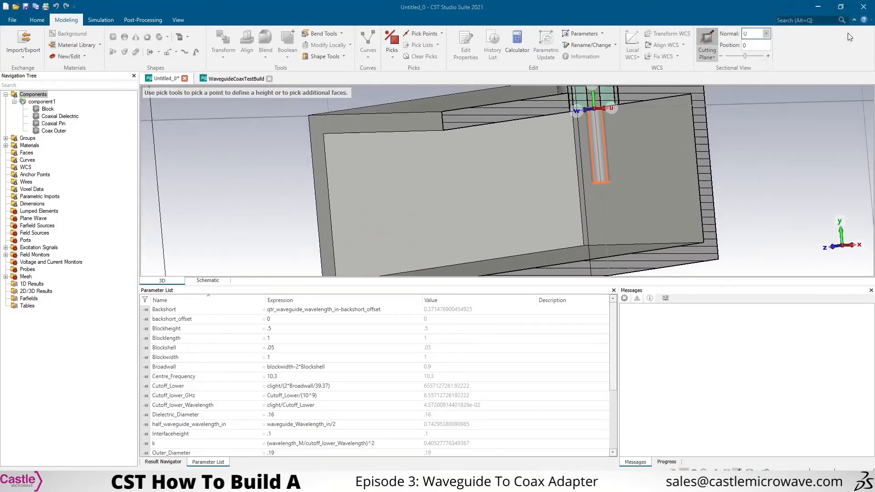
Turn off the sectional cut and examine the extended pin inside the waveguide cavity.
left_click_drag(647, 192, 645, 224, "ctrl")
left_click(706, 50)
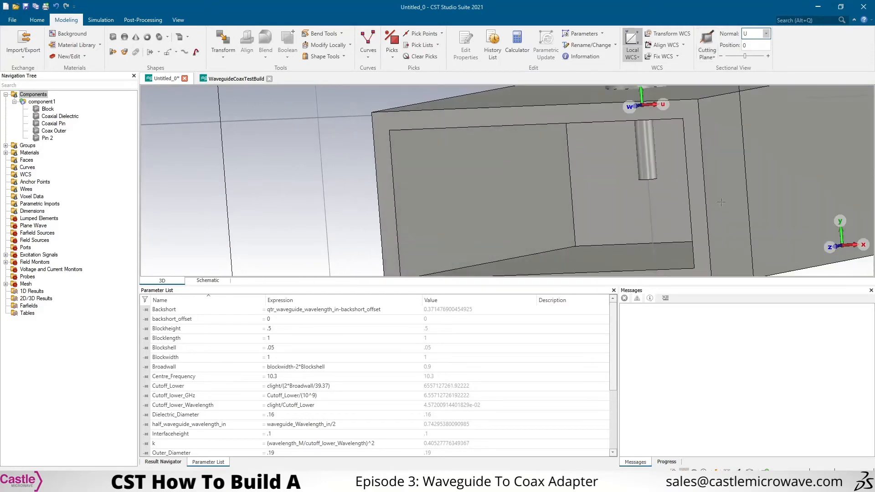
left_click_drag(685, 197, 544, 178, "ctrl")
scroll(673, 186, "down", 5)
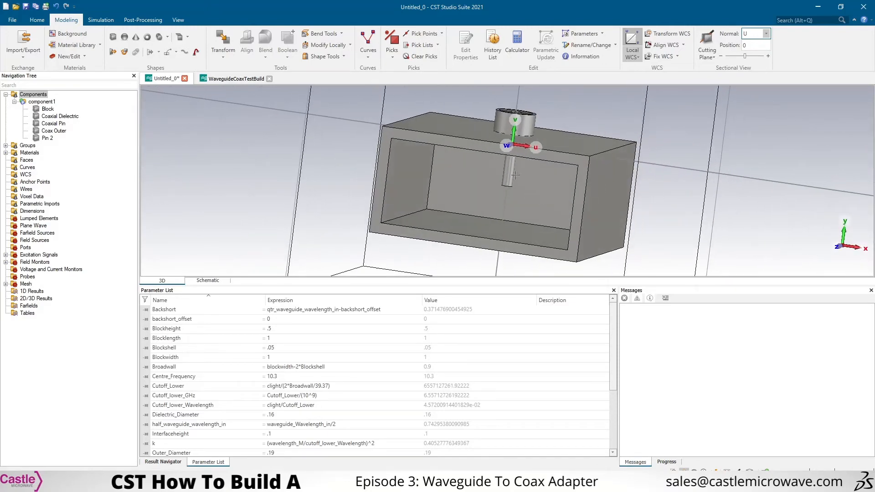
middle_click_drag(524, 173, 537, 182)
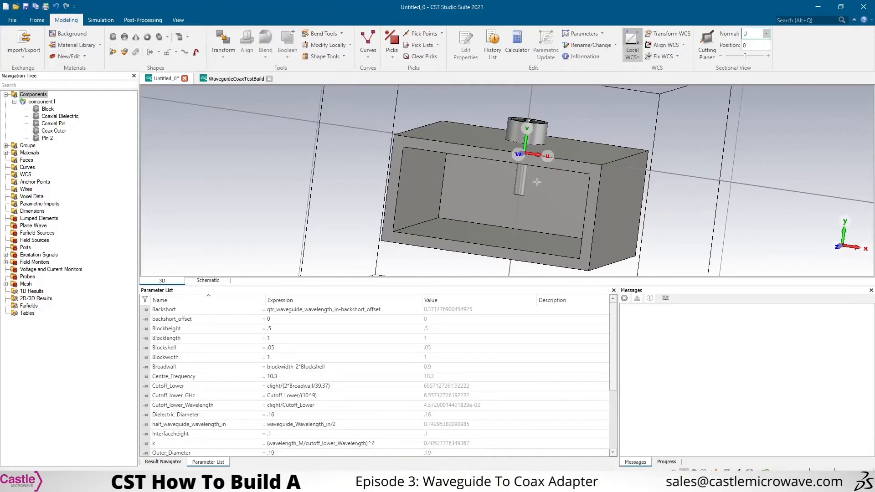
Define a waveguide port with one mode on the outer end face of Coax Outer, positioned from the picked face.
left_click_drag(529, 101, 387, 198)
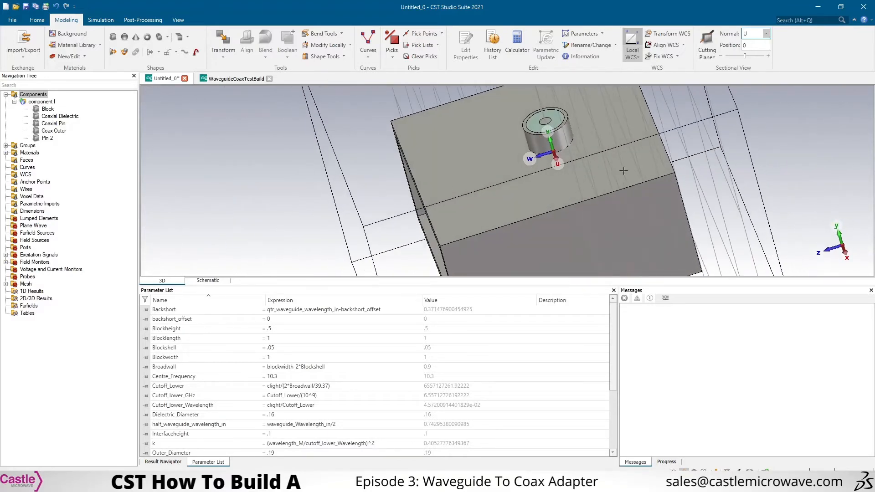
key("f")
double_click(526, 124)
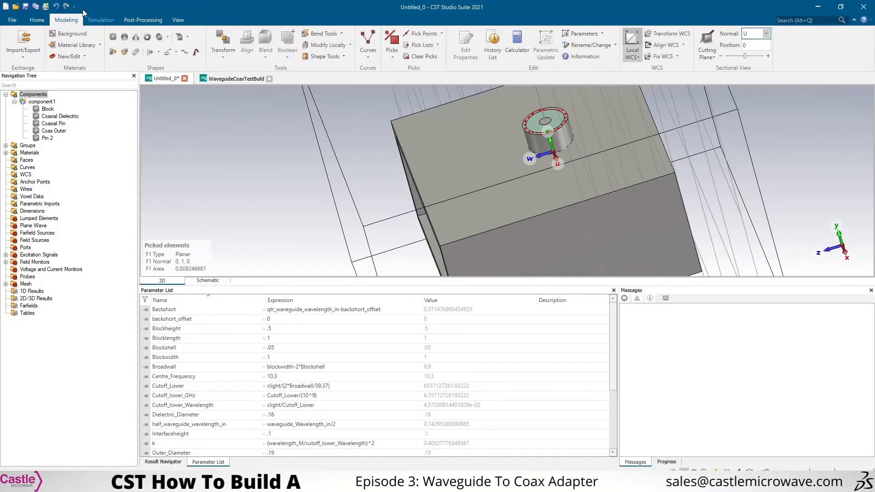
left_click(100, 20)
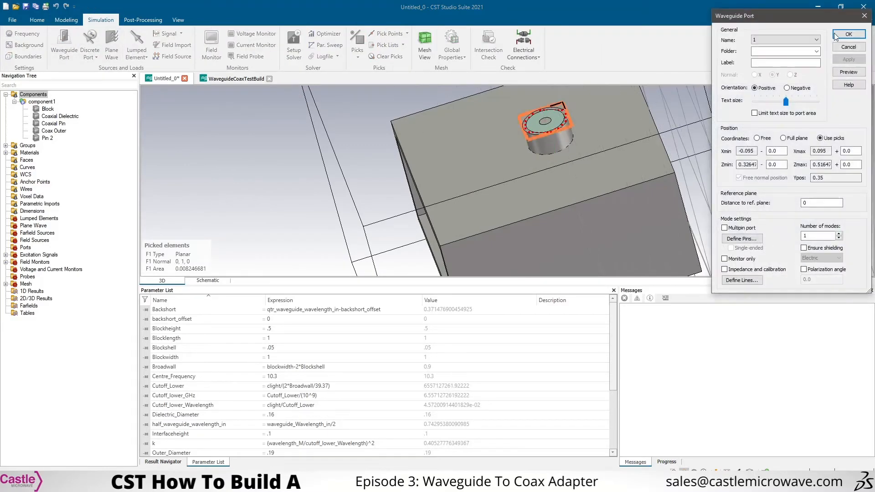
left_click(848, 34)
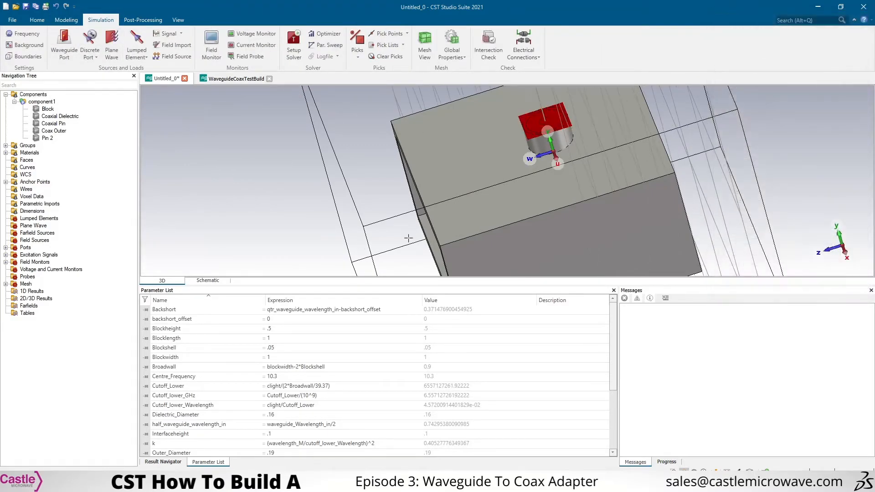
Define a waveguide port with one mode on the block's open rectangular end face, positioned from the picked face.
key("space")
key("f")
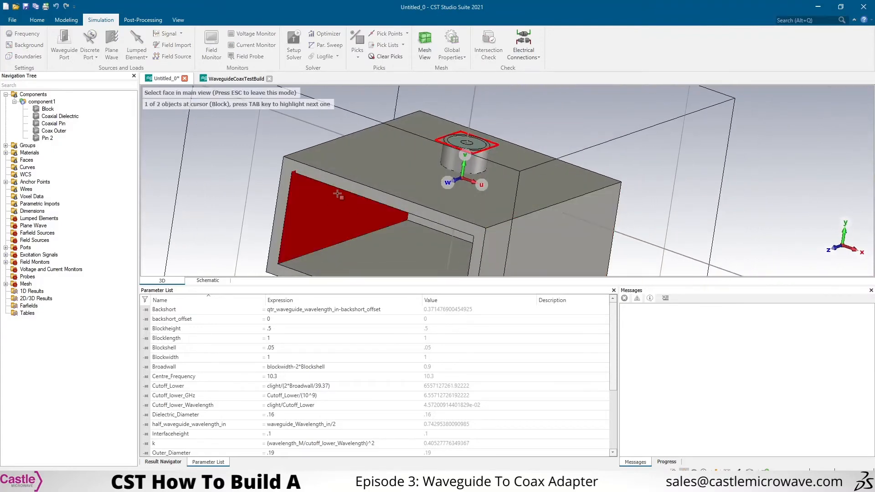
double_click(349, 188)
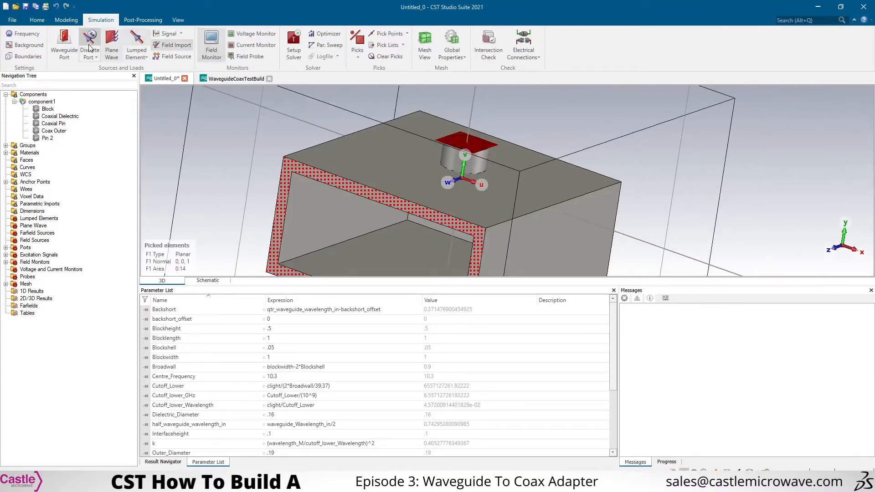
left_click(65, 45)
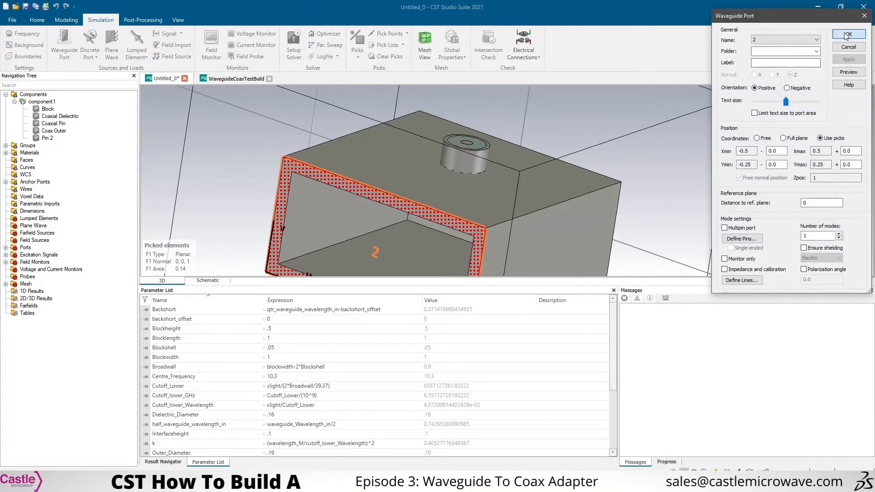
left_click(848, 35)
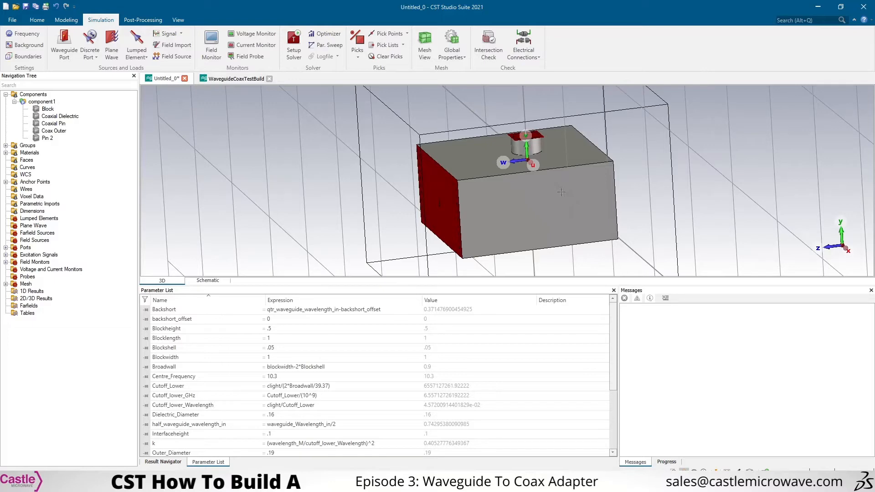
Run the time domain solver with only the port modes calculated.
left_click(289, 43)
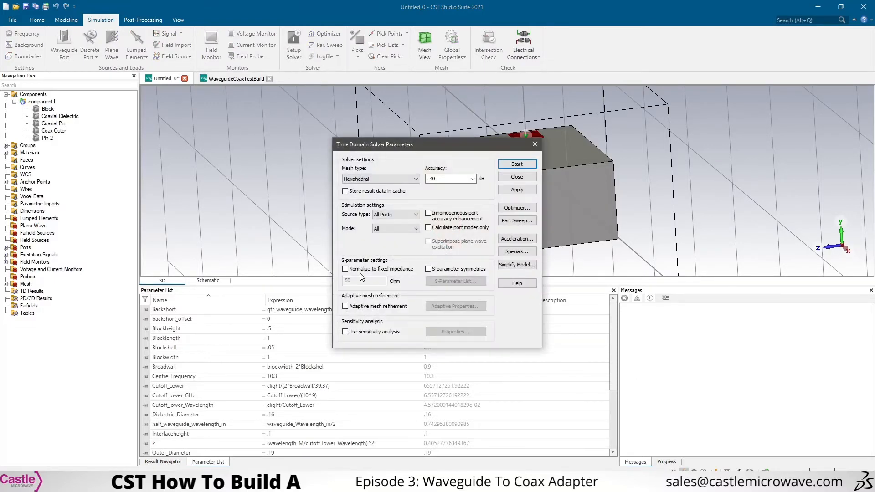
left_click(440, 229)
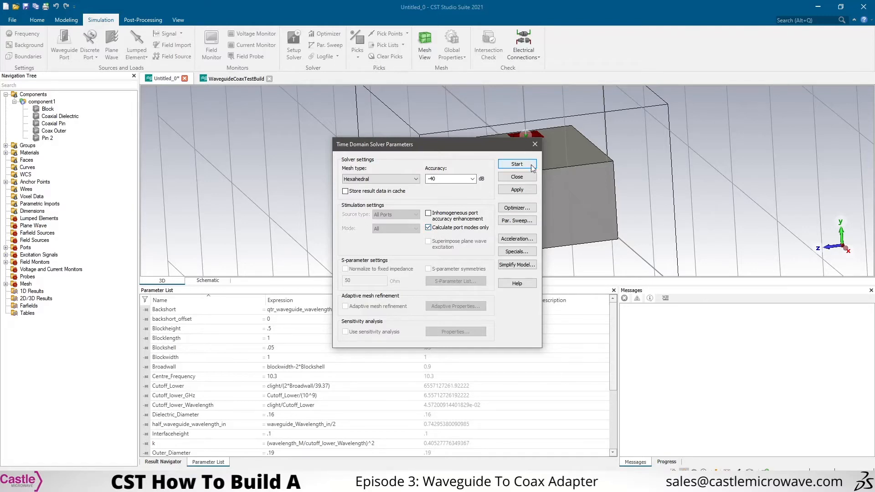
left_click(517, 164)
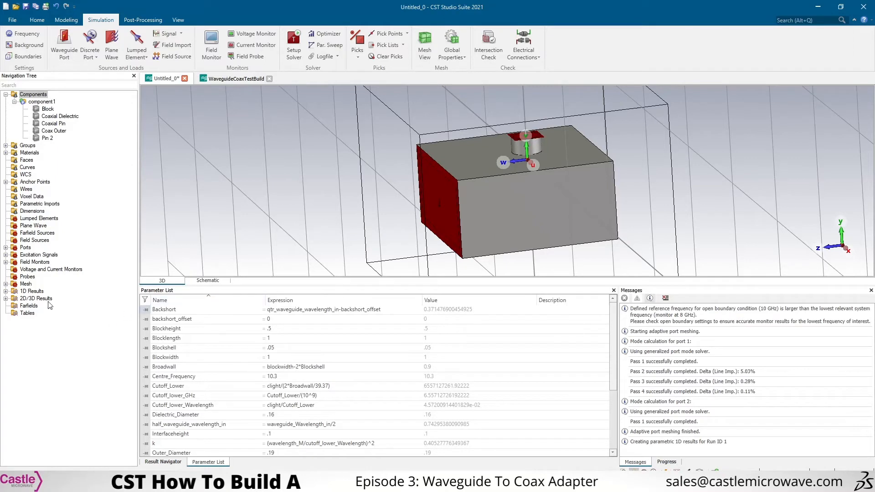
Display the Port1 e1 mode result and examine the impedance, mode type and field arrows at the coaxial port.
left_click(5, 298)
left_click(15, 306)
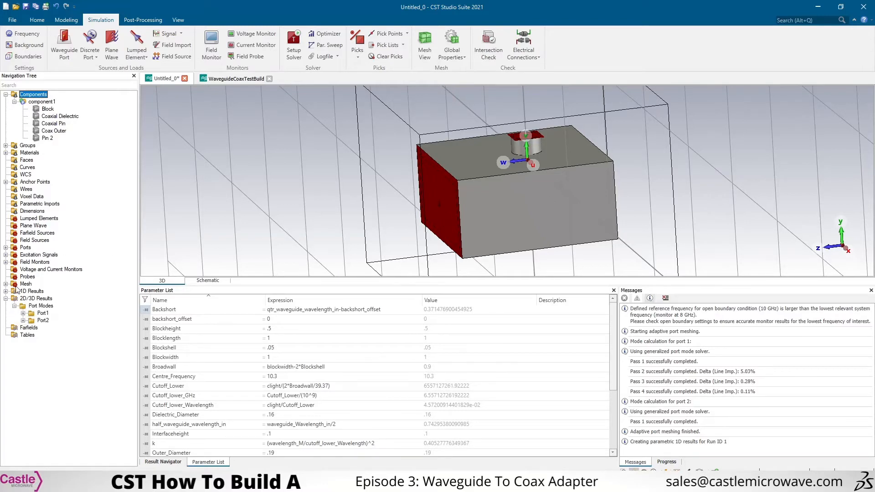
left_click(23, 313)
left_click(49, 321)
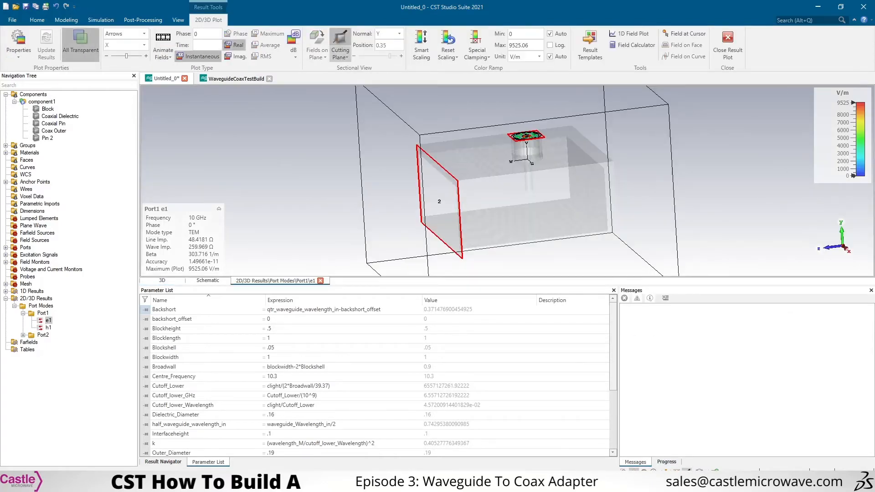
mouse_move(212, 247)
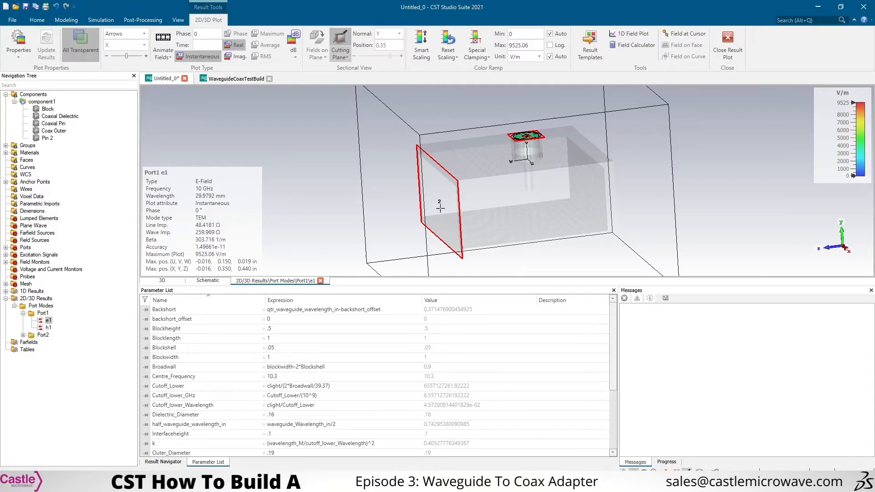
scroll(537, 144, "up", 10)
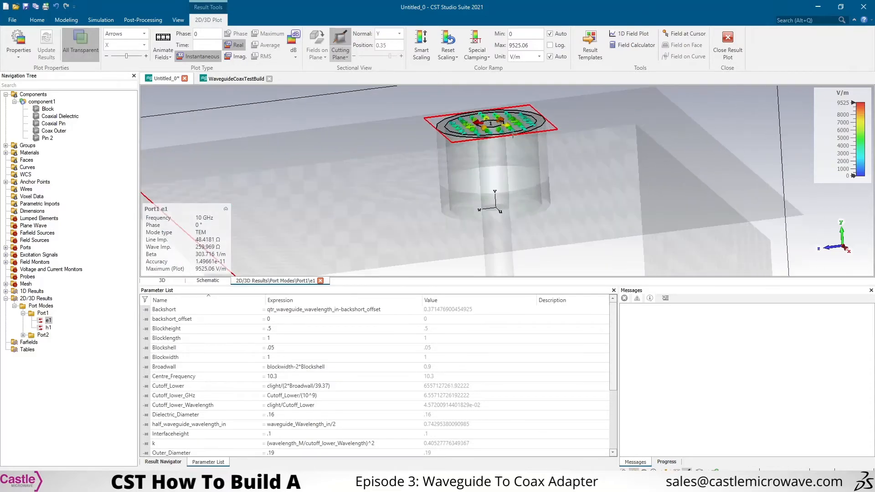
left_click_drag(502, 196, 477, 248)
scroll(483, 197, "down", 4)
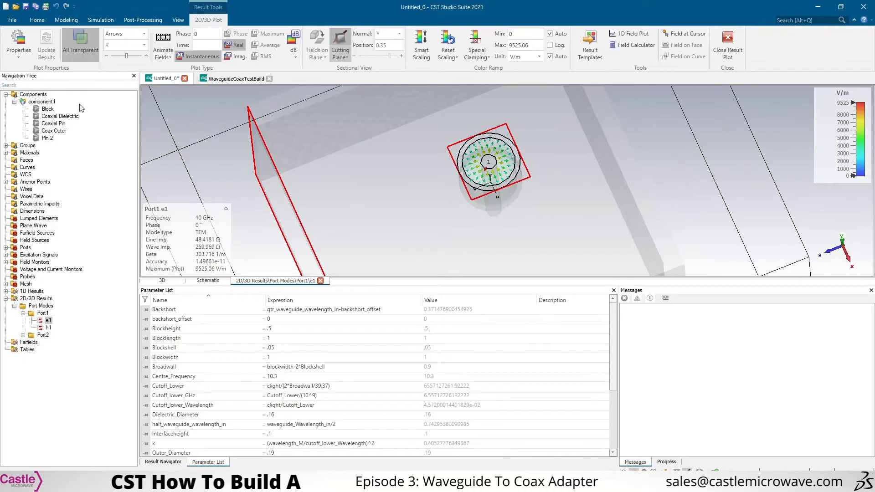
left_click_drag(525, 223, 540, 128, "ctrl")
scroll(534, 172, "down", 3)
left_click_drag(550, 231, 552, 201, "ctrl+shift")
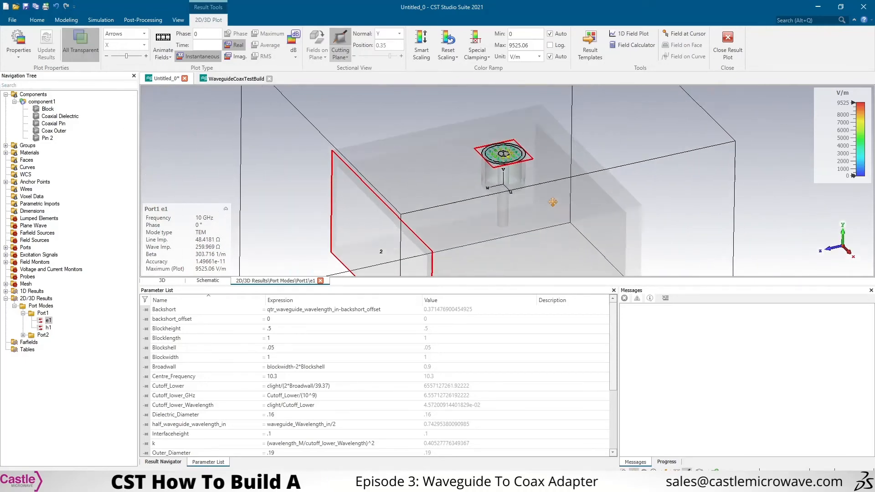
Open the Dielectric_Diameter expression for editing and close the port mode result plot.
left_click(26, 95)
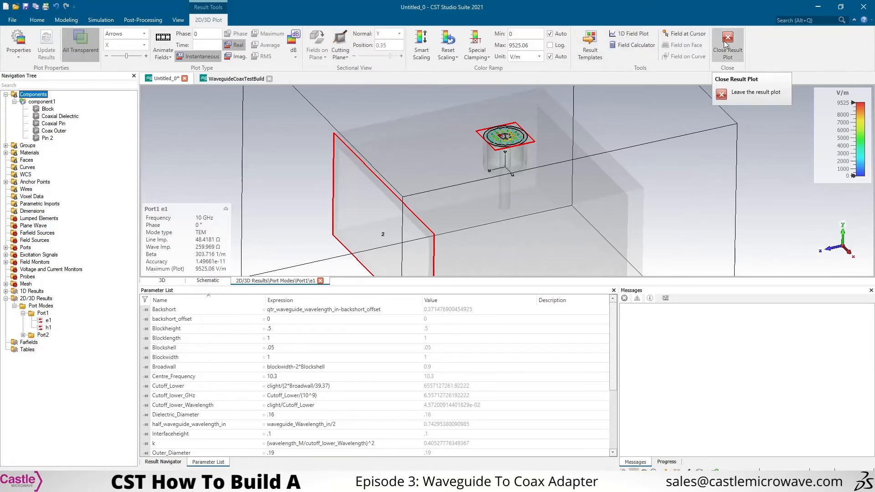
mouse_move(168, 233)
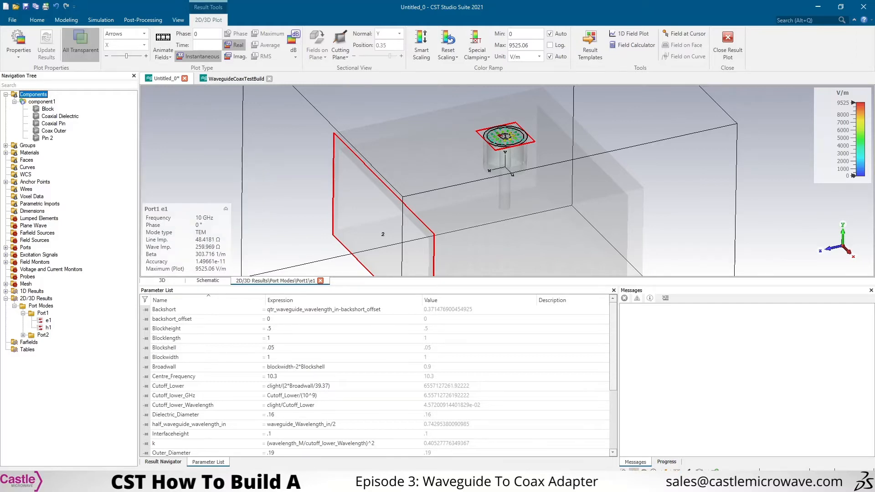
left_click(279, 415)
left_click(280, 417)
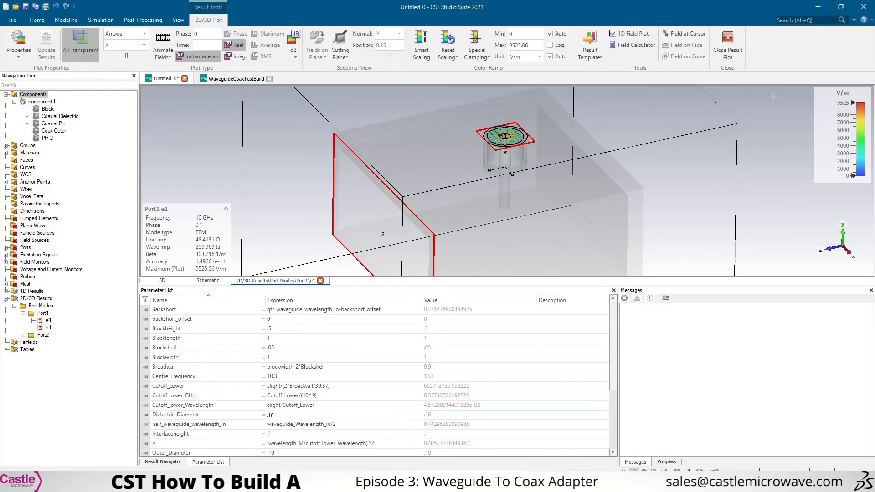
left_click(737, 50)
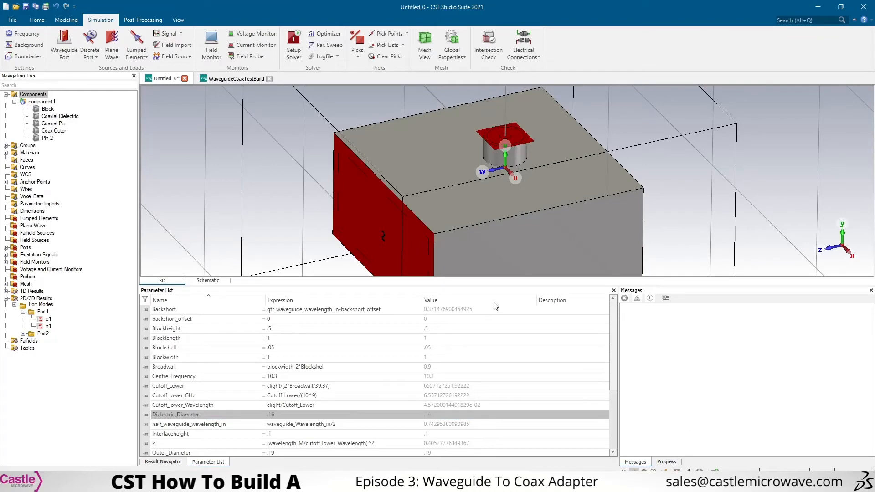
Run the full time domain simulation for all ports with port-modes-only calculation turned off, and view the S1,1 plot.
left_click(294, 43)
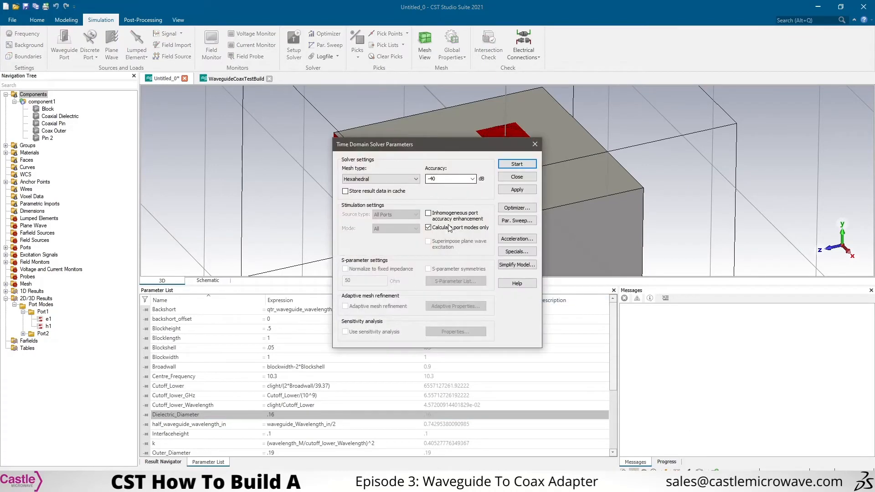
left_click(428, 228)
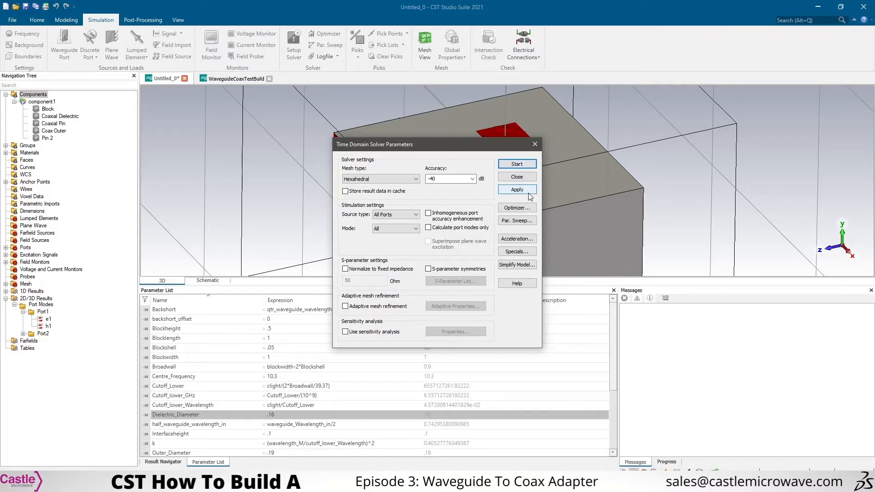
left_click(517, 164)
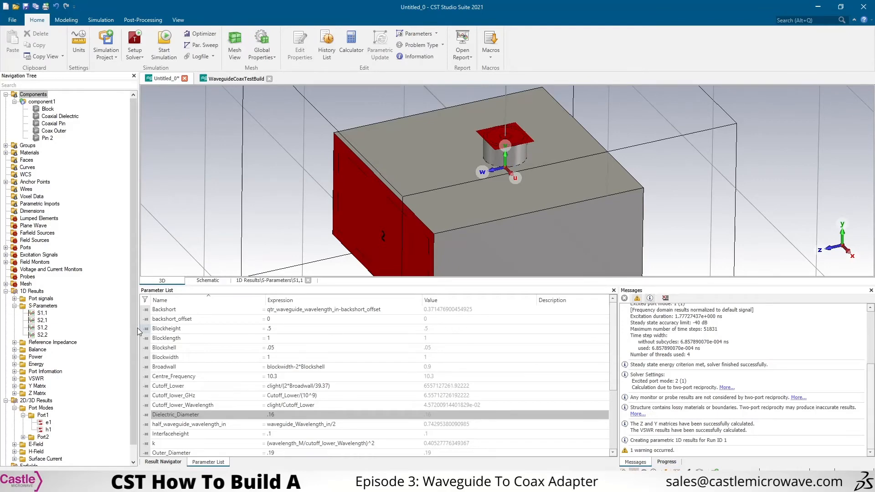
left_click(41, 313)
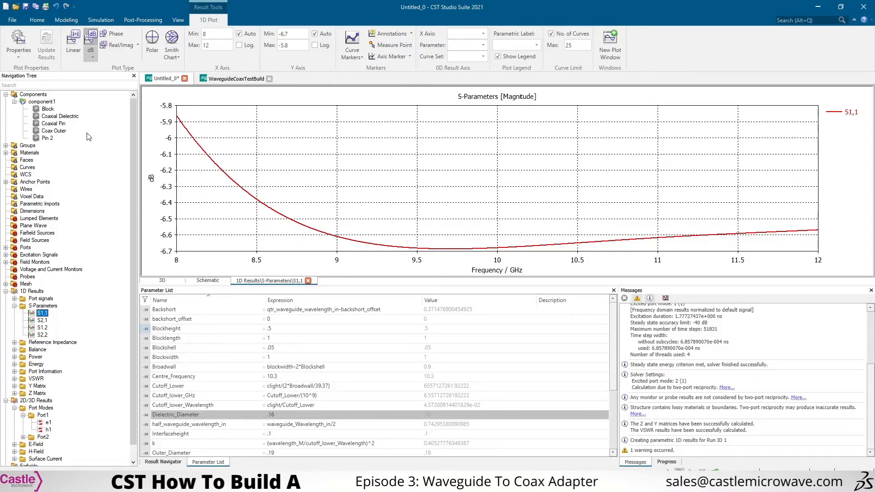
left_click(36, 94)
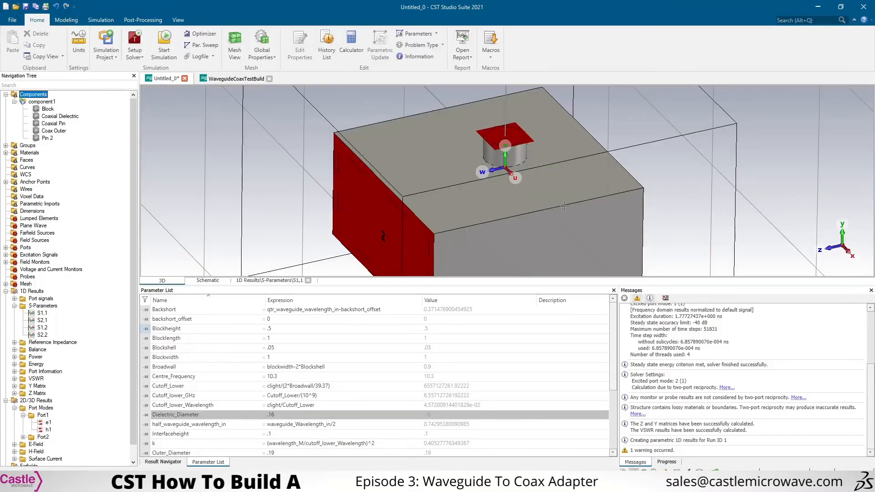
Show component1 cut by the sectional plane normal to U and examine the pin inside the waveguide cavity.
left_click(48, 104)
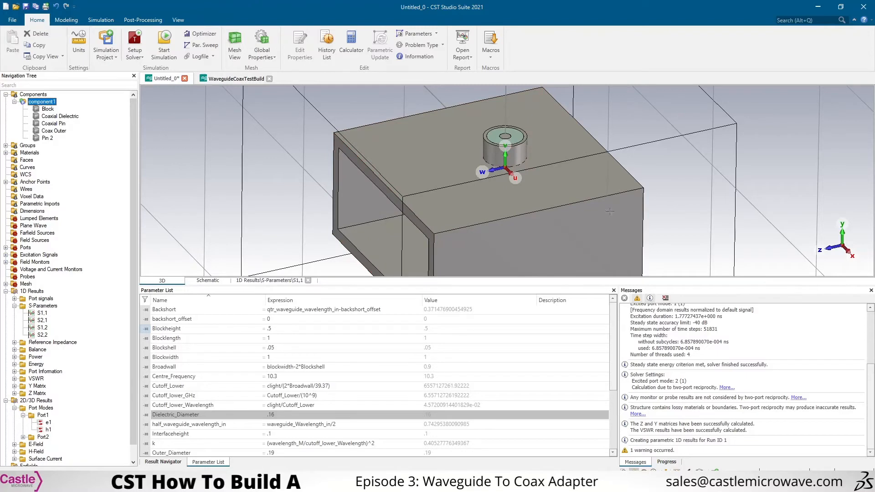
left_click(66, 20)
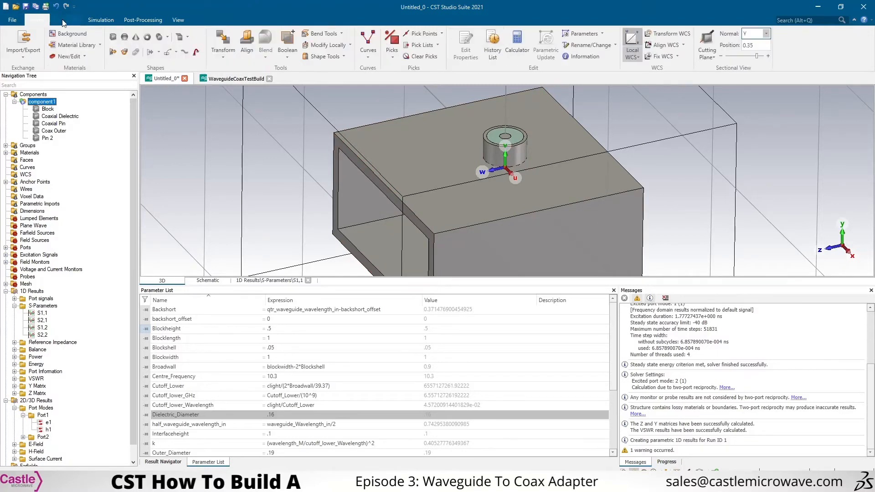
left_click(706, 41)
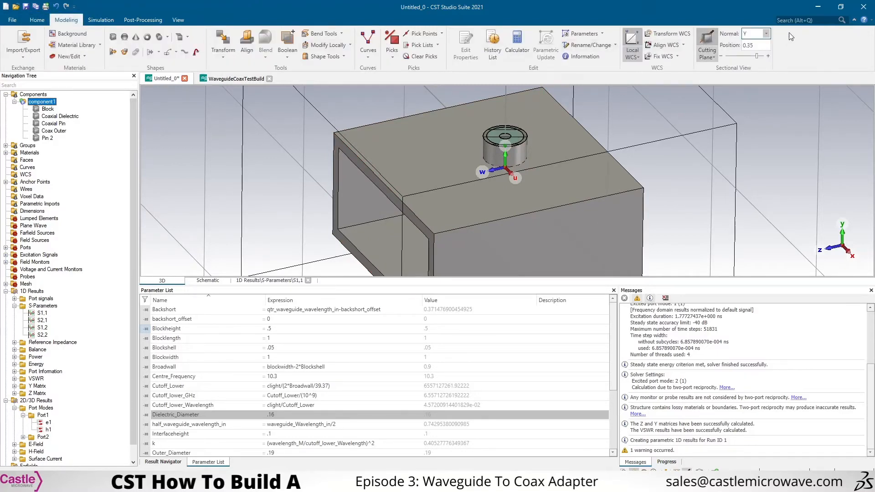
left_click(766, 34)
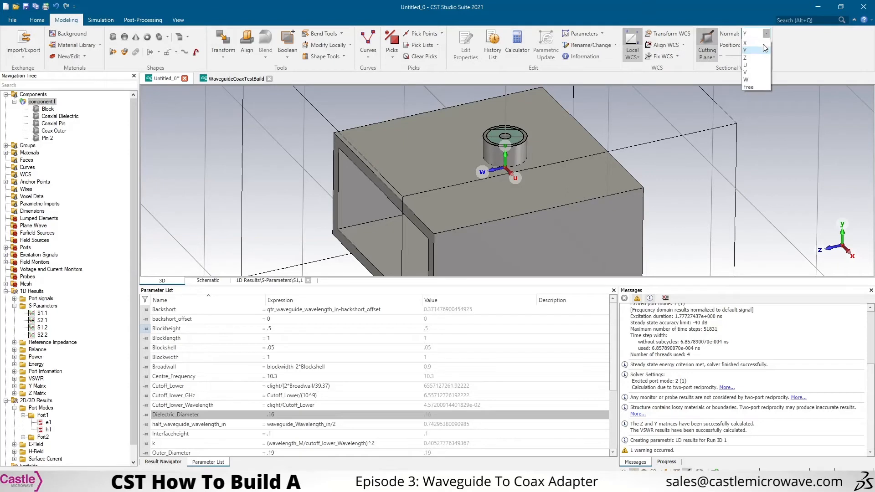
left_click(745, 67)
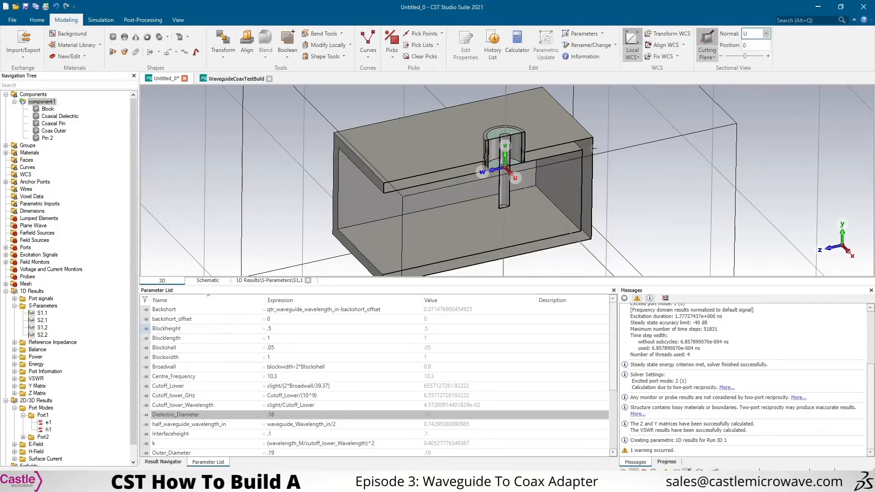
left_click(98, 20)
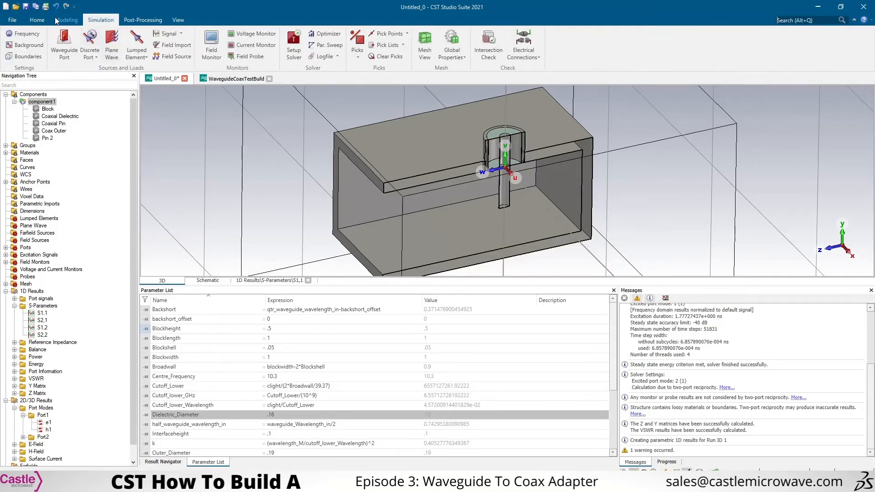
left_click_drag(462, 201, 525, 180)
scroll(520, 182, "up", 3)
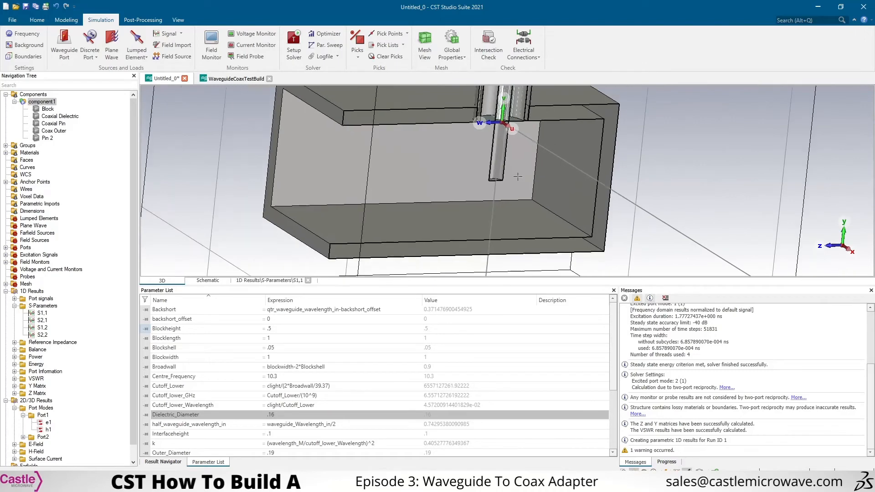
scroll(513, 190, "up", 2)
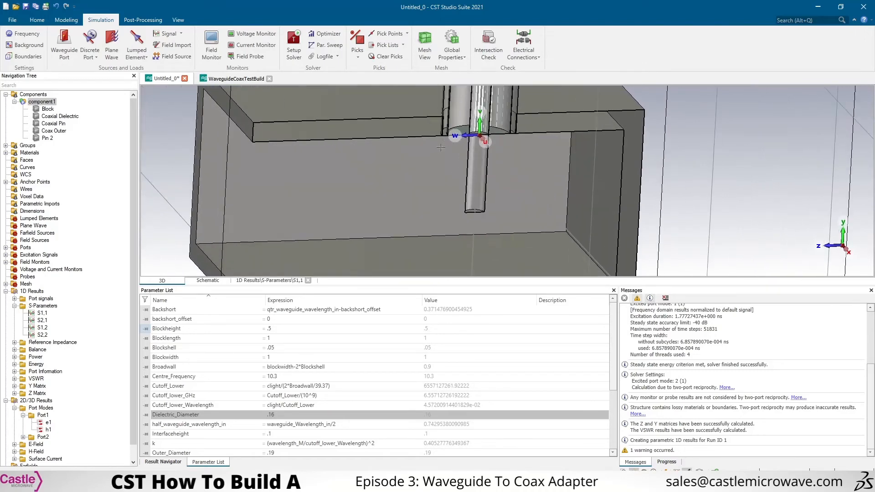
scroll(440, 147, "down", 1)
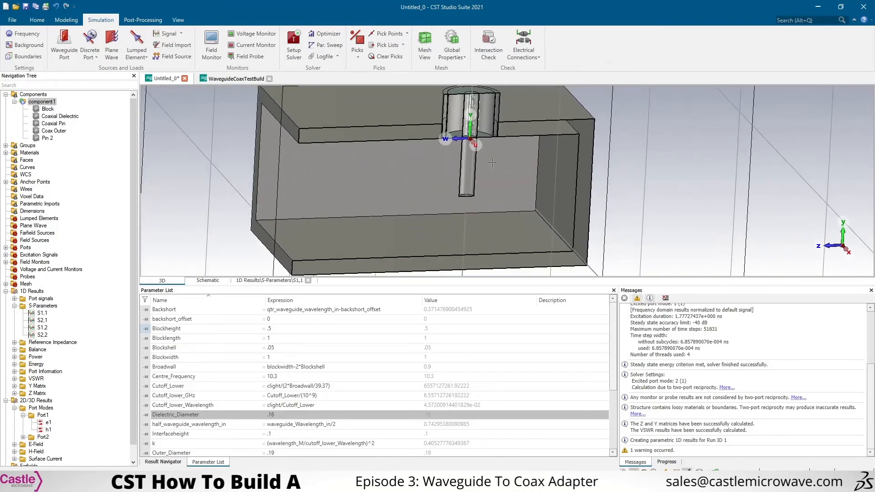
Create a Time Domain Solver parameter sweep sequence with a linear sweep of backshort_offset from 0 to .3.
scroll(494, 164, "down", 1)
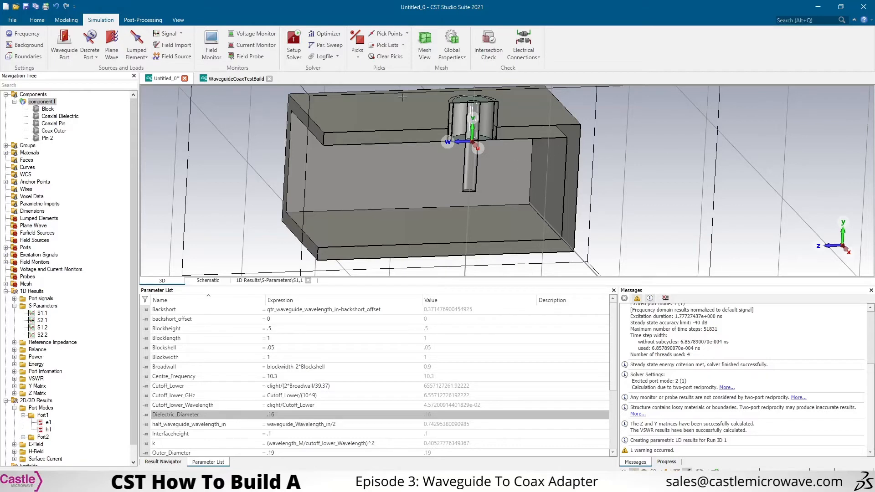
left_click(331, 47)
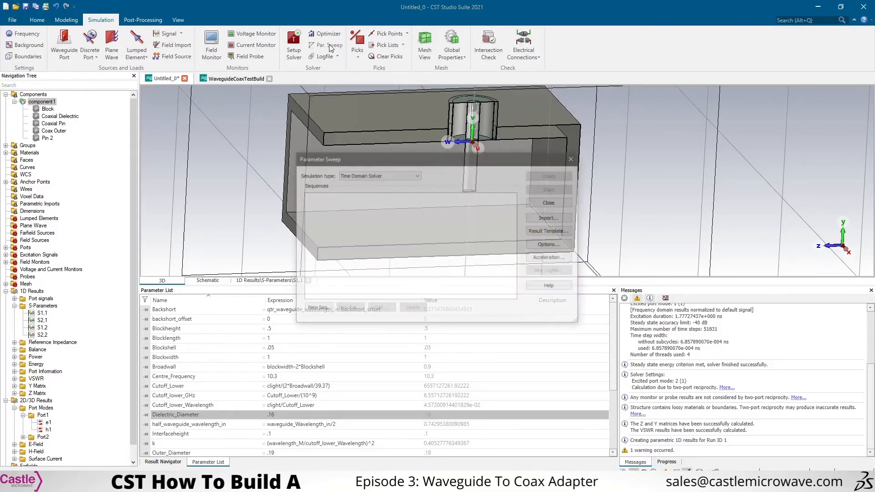
left_click(327, 309)
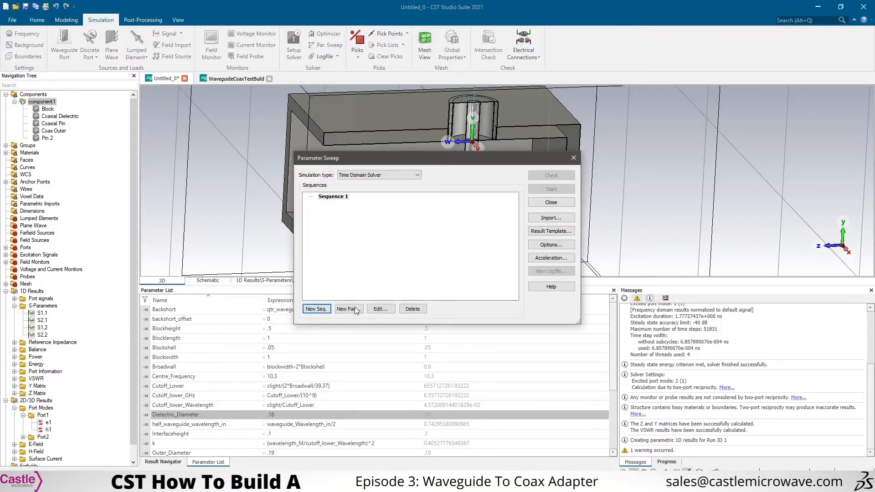
left_click(349, 309)
left_click(427, 210)
left_click(427, 221)
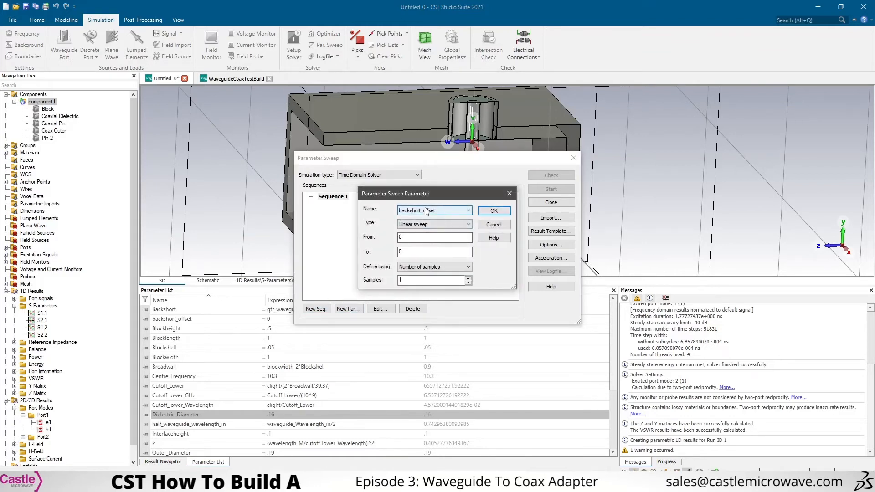
left_click(428, 211)
left_click(428, 213)
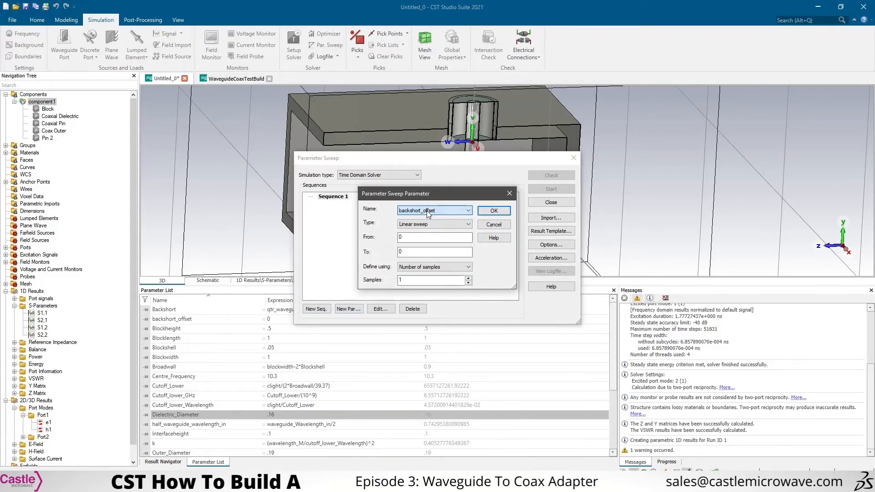
left_click(453, 224)
left_click(419, 232)
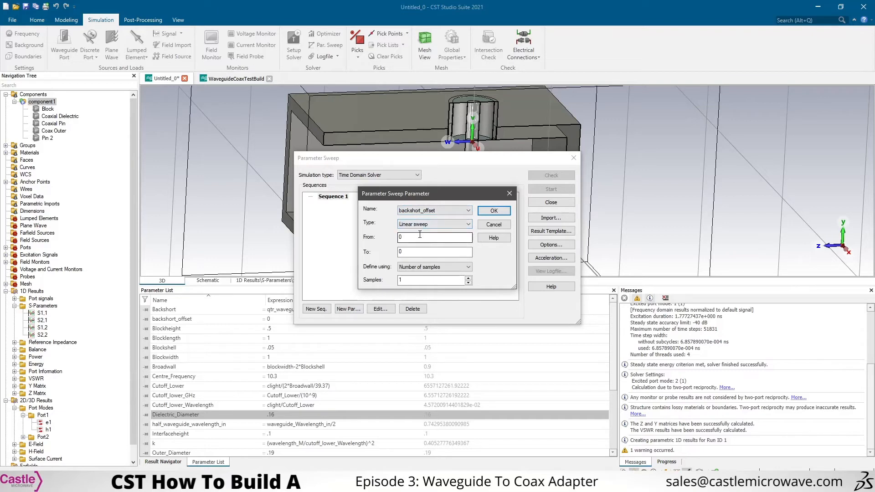
left_click(427, 252)
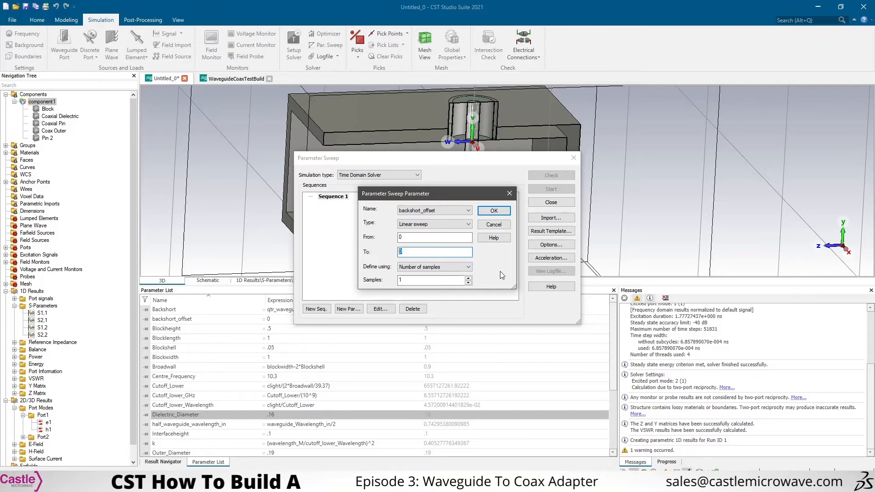
left_click(494, 211)
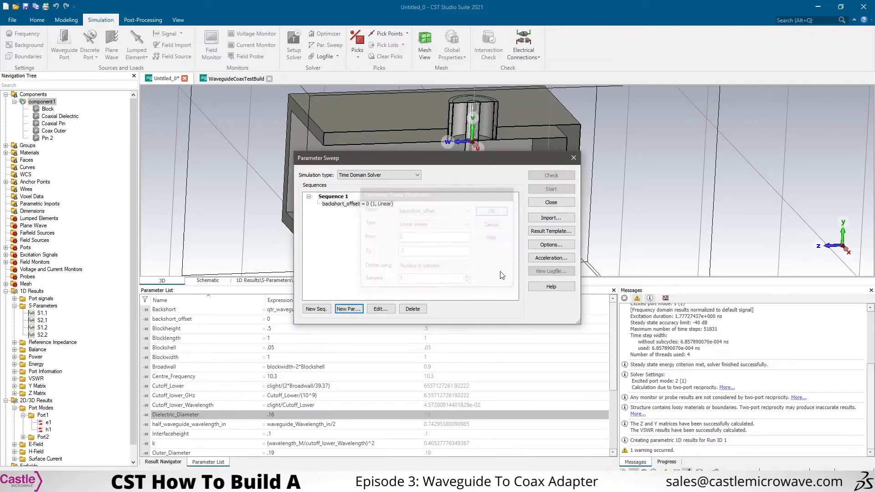
Set the backshort_offset sweep in Sequence 1 to 20 samples.
left_click_drag(396, 158, 597, 137)
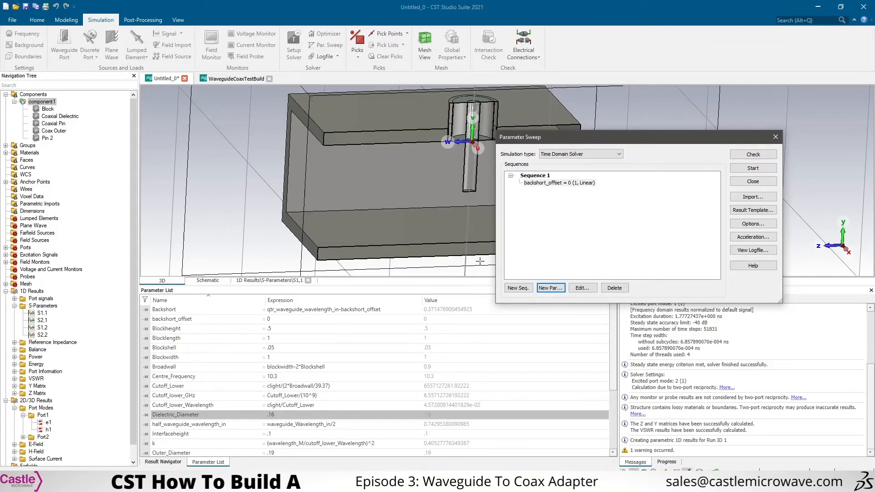
double_click(573, 184)
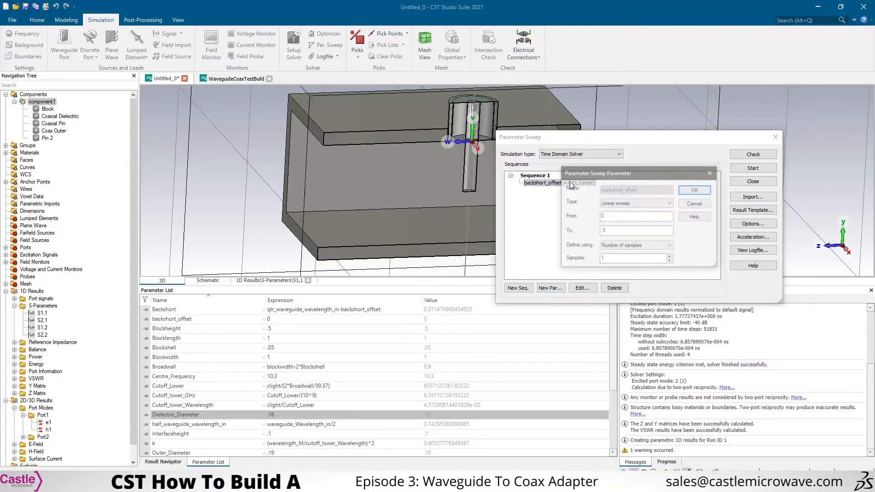
key("Tab")
key("Tab")
key("Tab")
key("Tab")
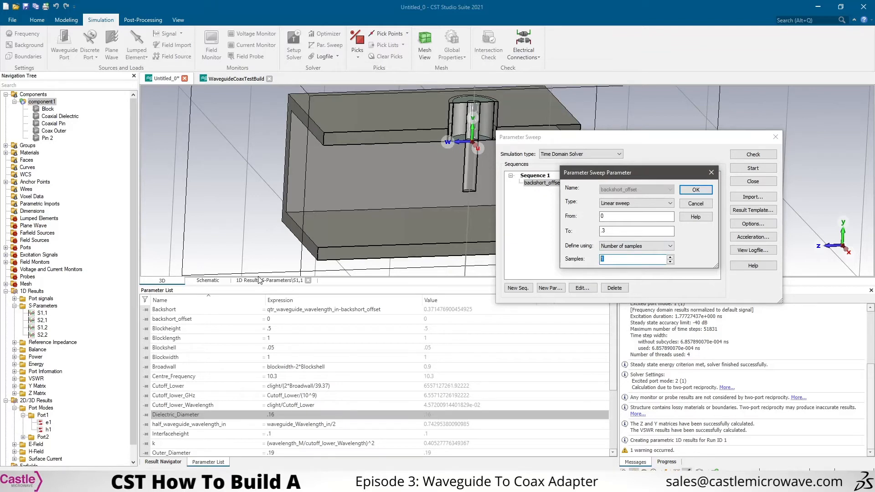
type("20")
left_click(696, 190)
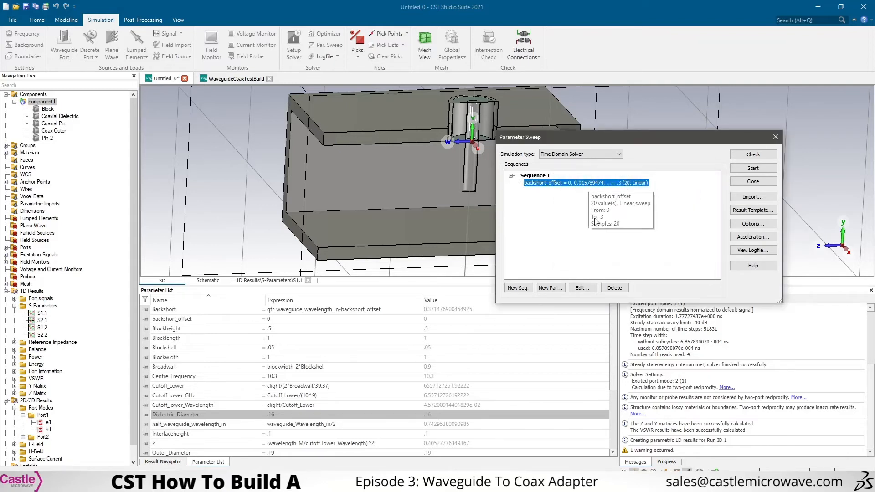
Run the parameter sweep, deleting current results but keeping parametric results and cache, and display the S1,1 curves of all runs.
left_click(753, 168)
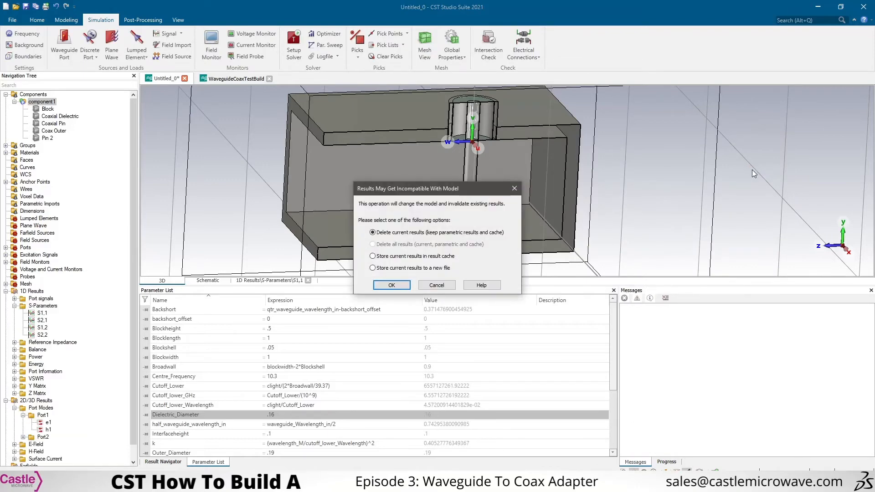
key("Return")
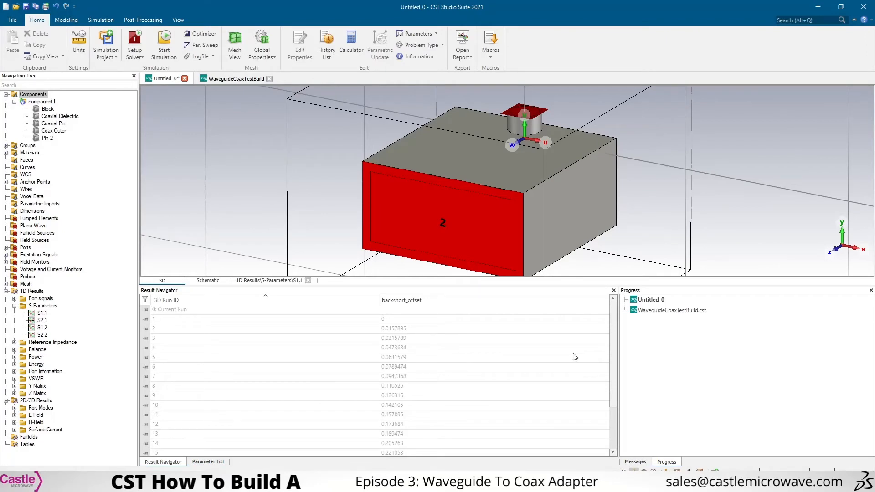
left_click(37, 313)
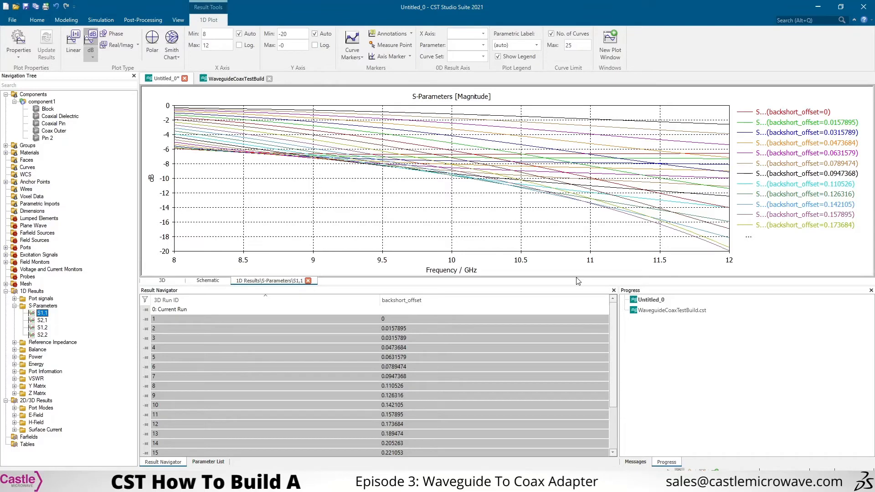
Examine the S1,1 curve of each sweep run individually, going through backshort_offset values from 0 to 0.3 and back.
left_click(231, 316)
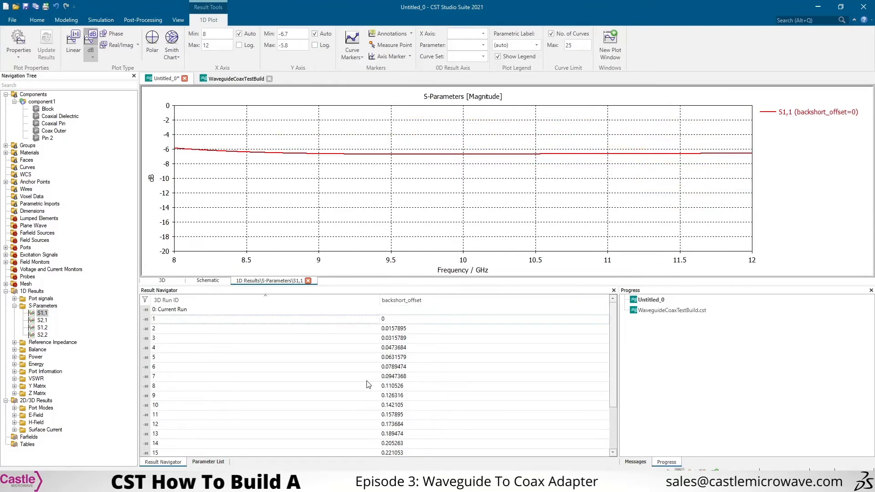
key("Down")
key("Down")
key("Down")
key("Down")
key("Down")
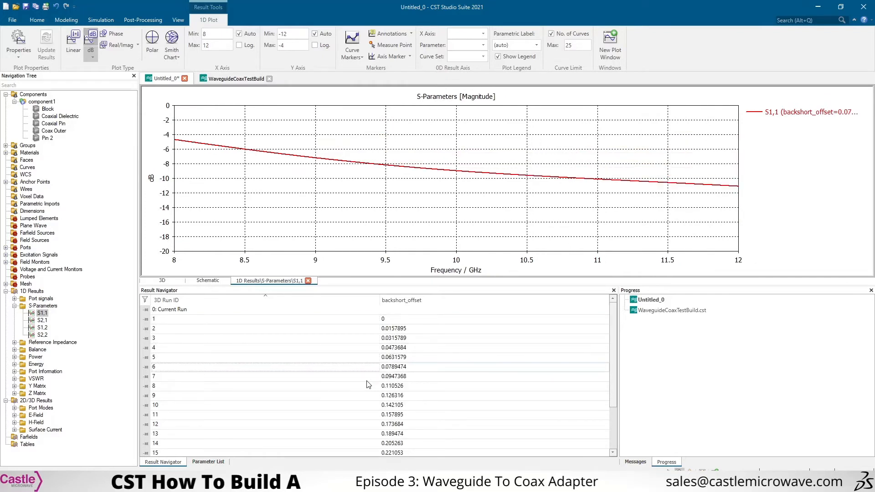
key("Down")
key("Down")
key("Down")
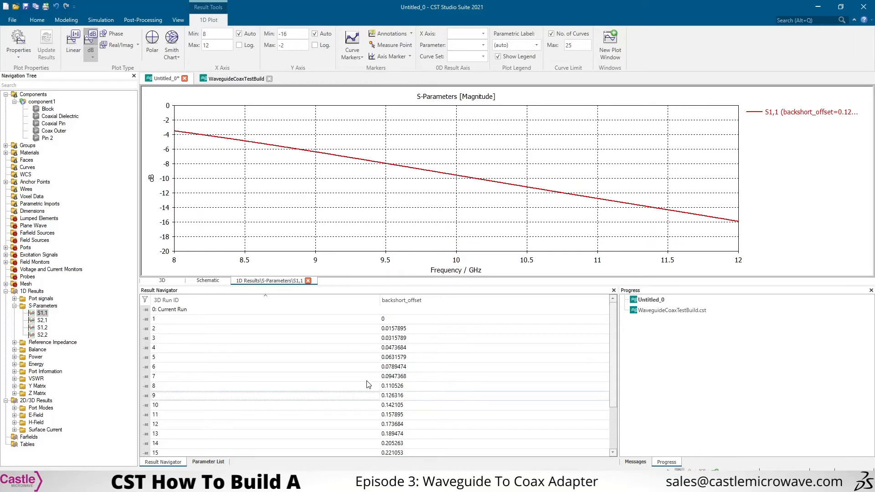
key("Down")
key("Down")
key("Down")
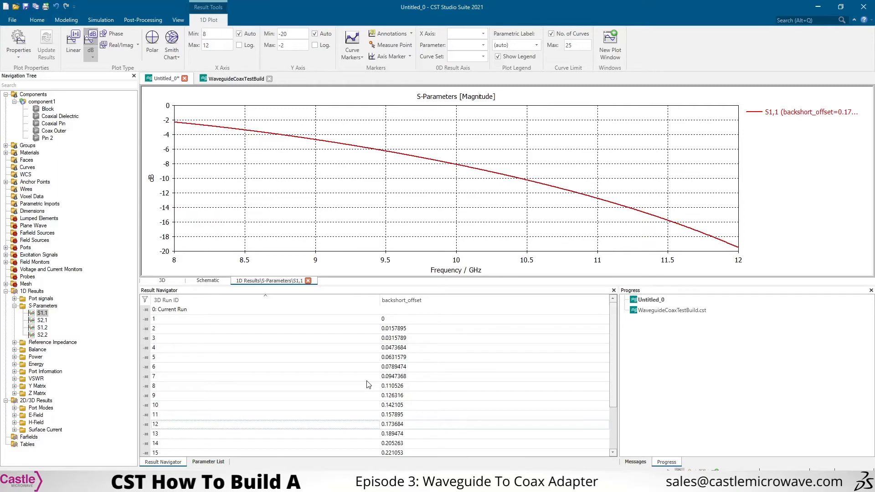
key("Down")
key("Down")
key("Down")
key("Down")
key("Down")
key("Down")
key("Down")
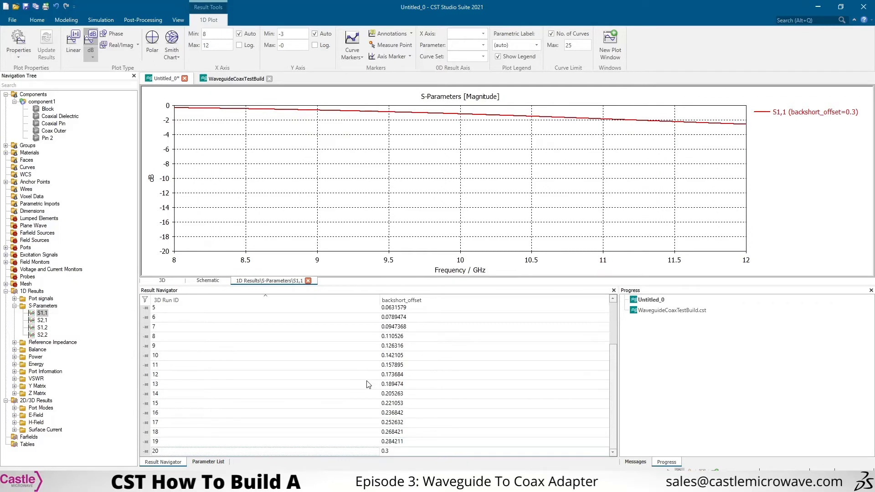
key("Up")
key("Up")
key("Up")
key("Up")
key("Up")
key("Up")
key("Up")
key("Up")
key("Up")
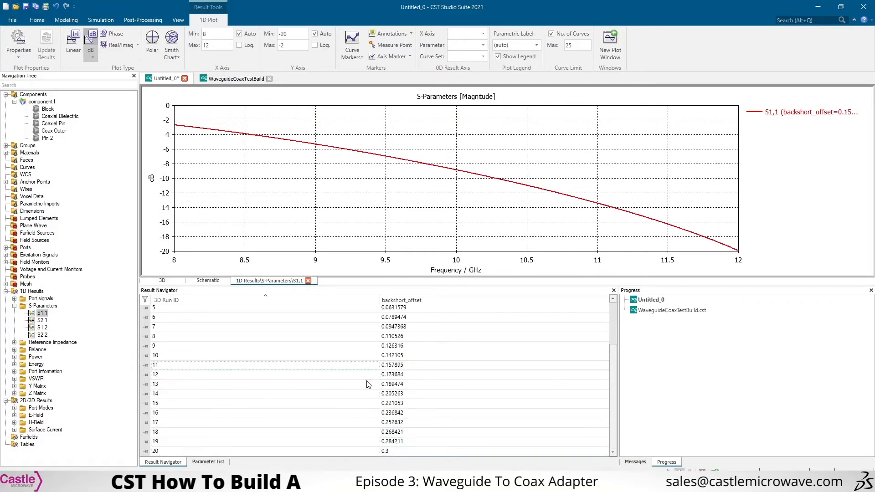
key("Up")
key("Up")
key("Up")
key("Up")
key("Up")
key("Up")
key("Up")
key("Up")
key("Up")
key("Up")
key("Up")
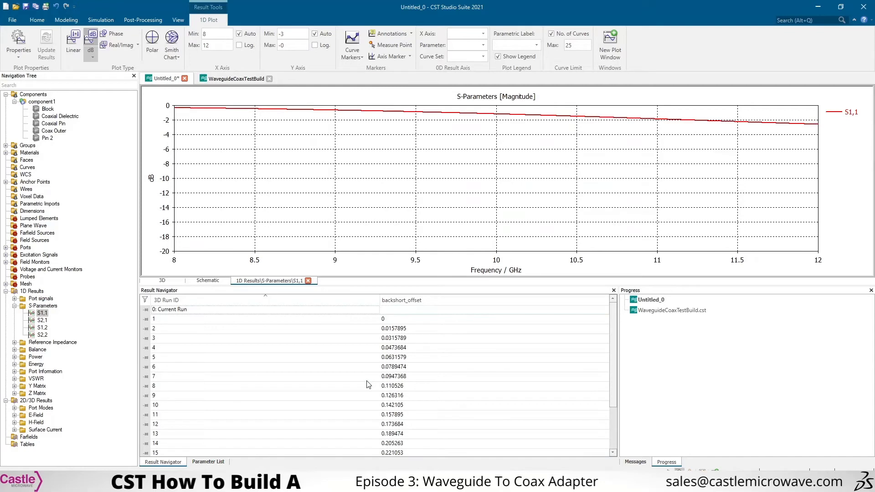
Compare the S1,1 curves of runs 1 to 8 for flatness across 8–12 GHz at small backshort_offset values.
key("Down")
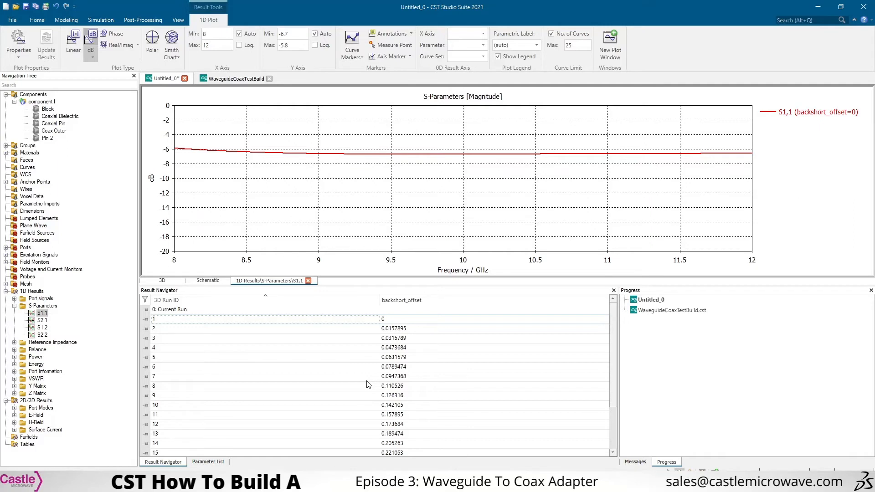
key("Down")
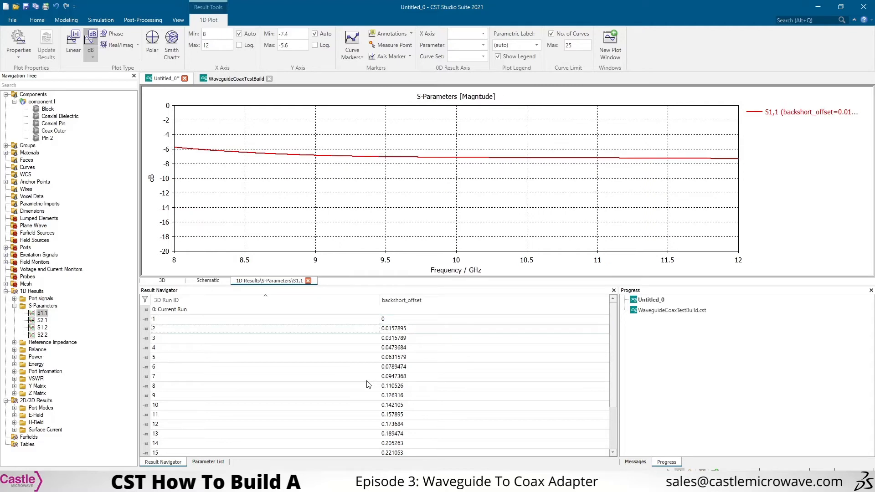
key("Down")
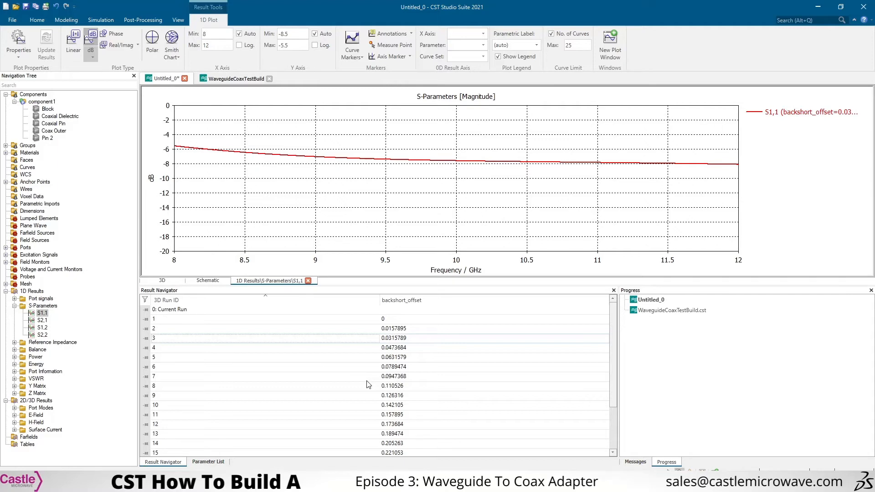
key("Down")
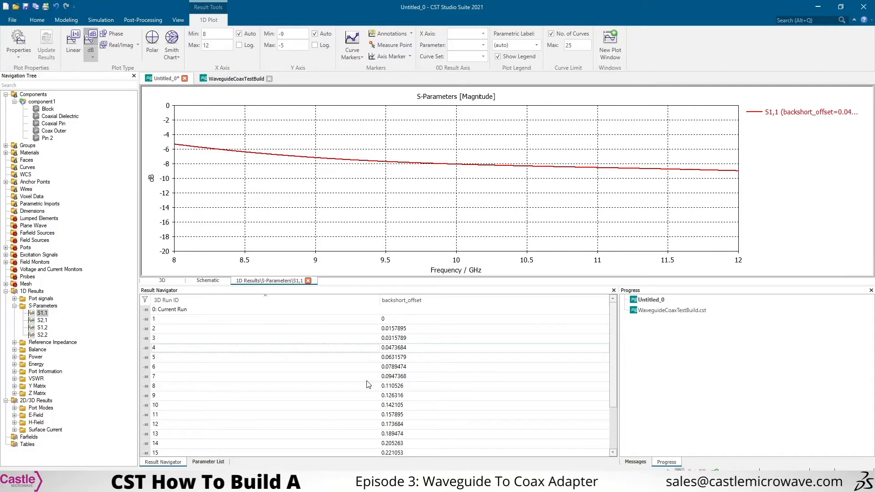
key("Down")
key("Down")
key("Down")
key("Down")
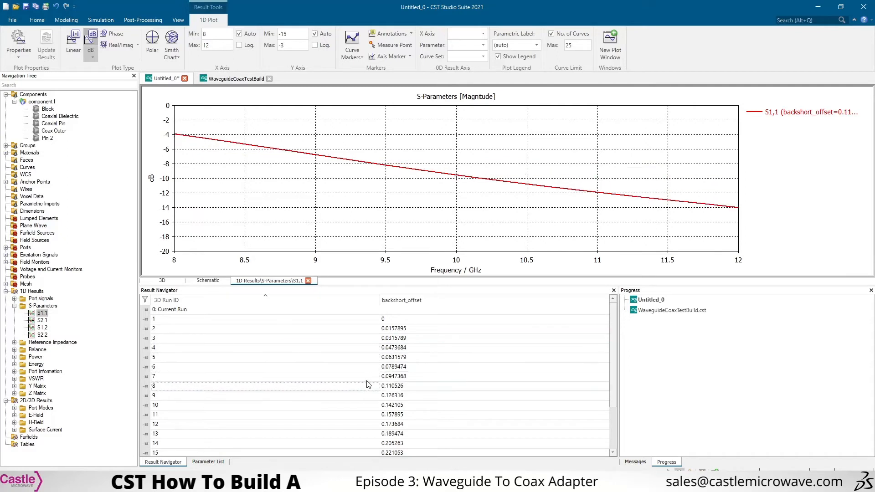
key("Up")
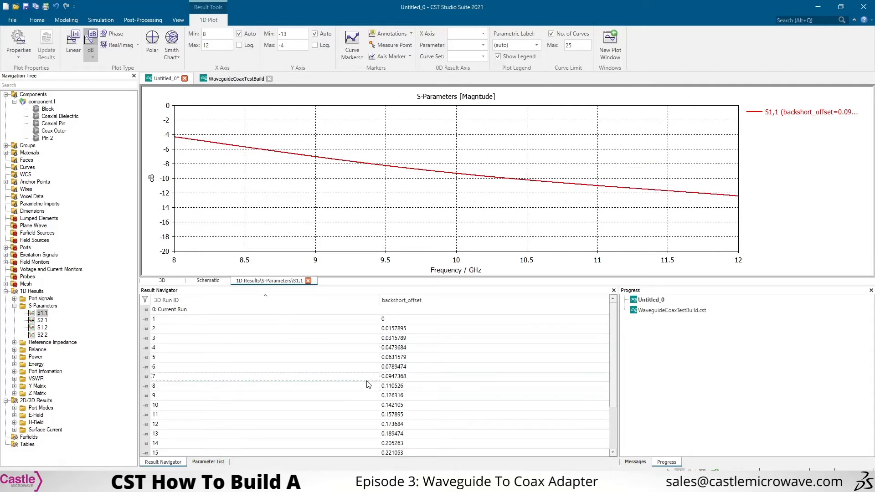
key("Up")
key("Up")
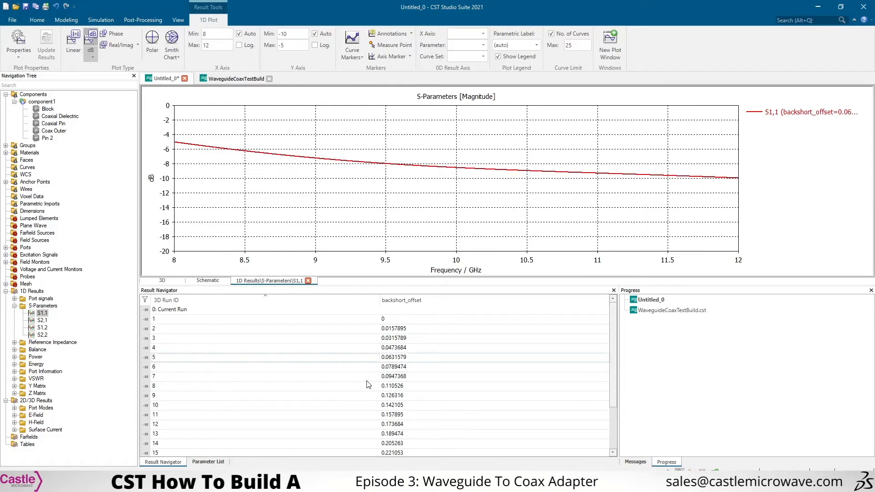
key("Up")
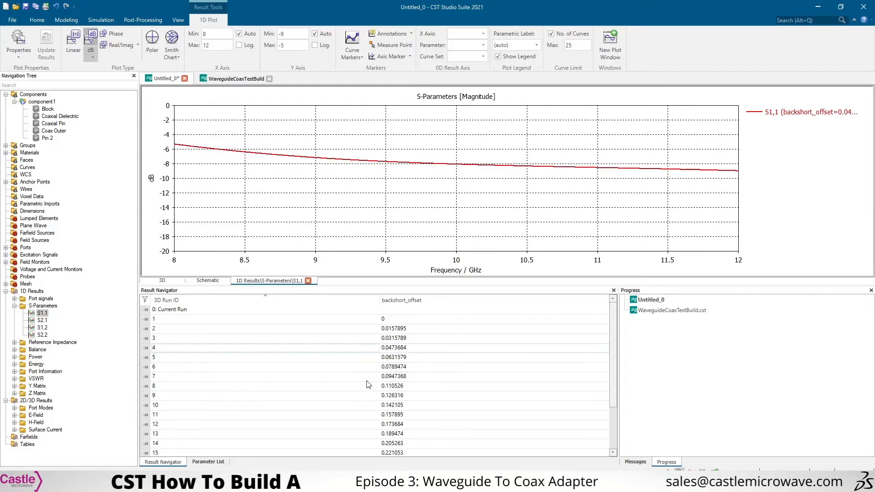
key("Up")
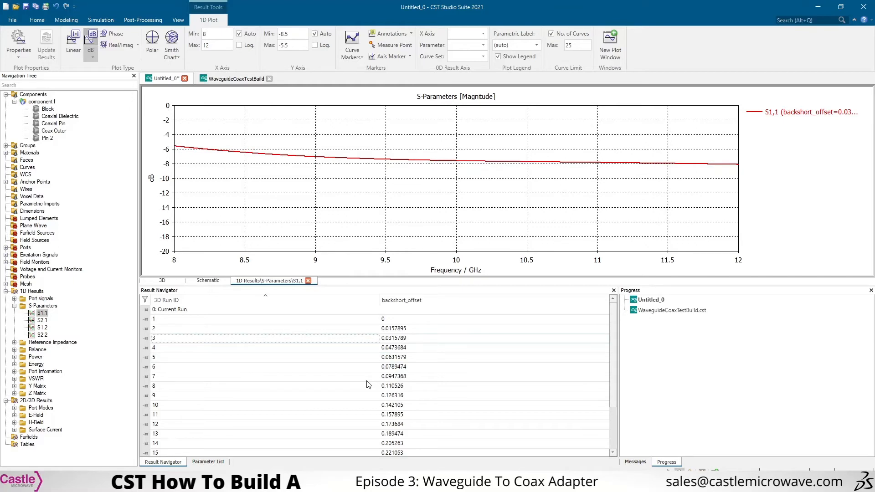
key("Up")
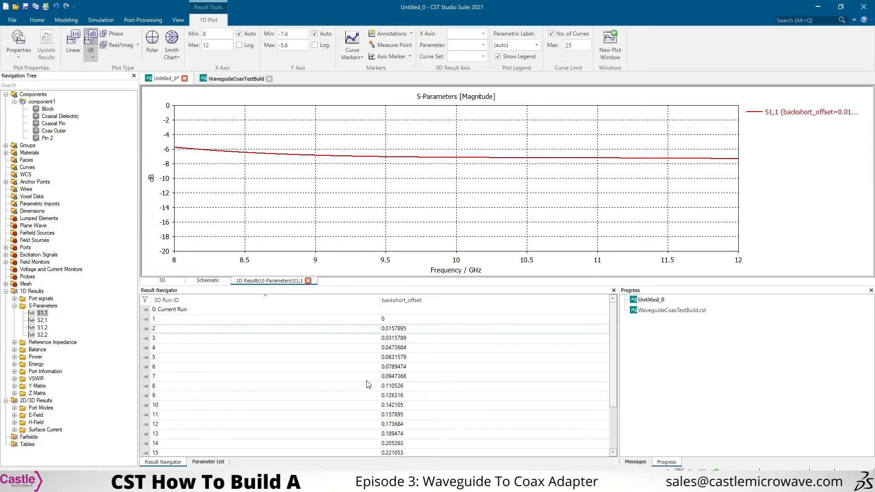
Set the model parameters to those of run ID 3, deleting current results but keeping parametric results and cache.
key("Down")
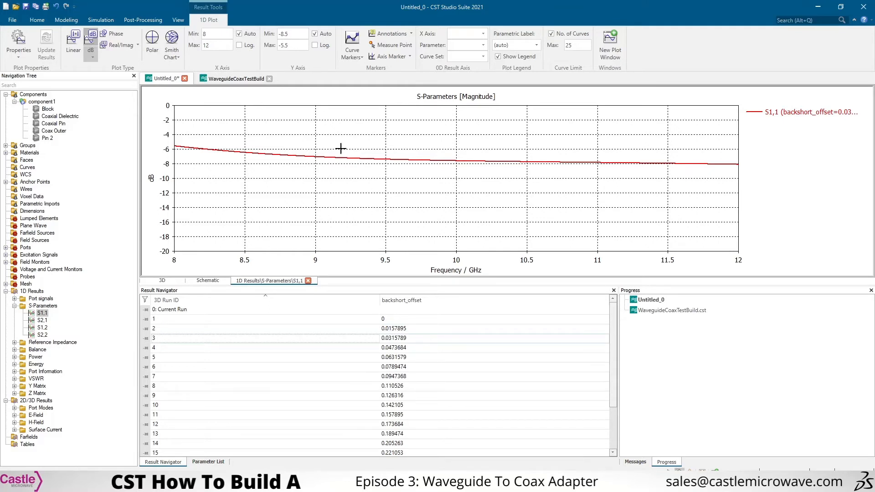
left_click_drag(309, 136, 816, 241)
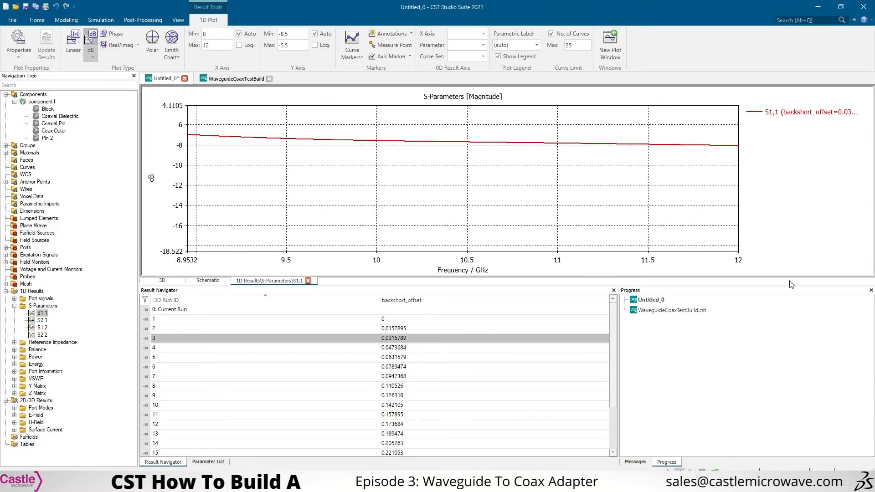
right_click(163, 340)
left_click(166, 343)
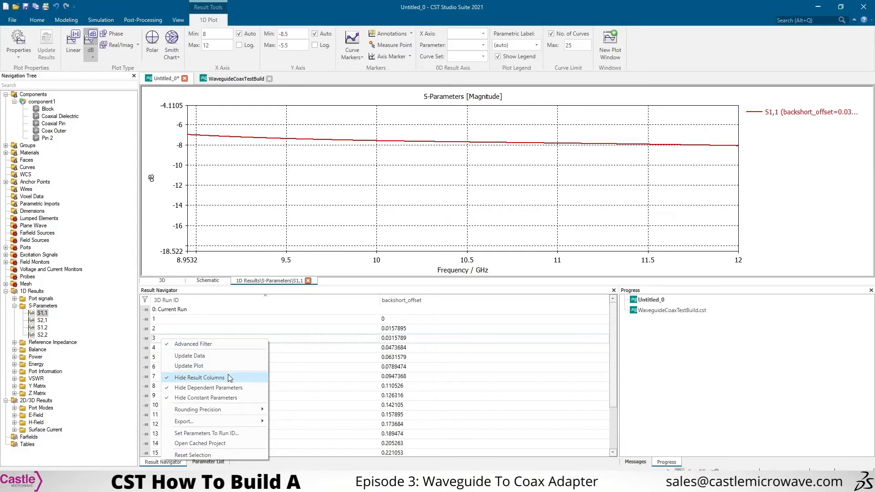
left_click(207, 433)
left_click(458, 245)
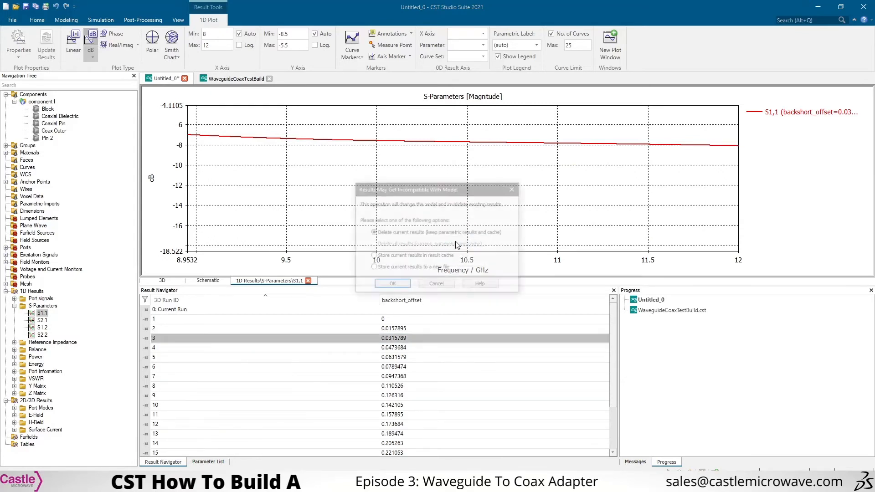
left_click(394, 284)
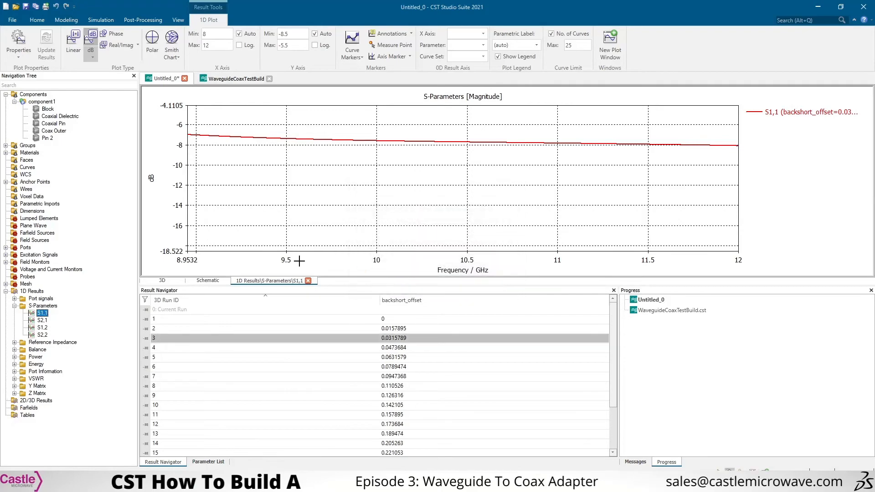
Section the 3D model with the cutting plane along U and examine the pin inside the waveguide and the parameter list.
left_click(32, 94)
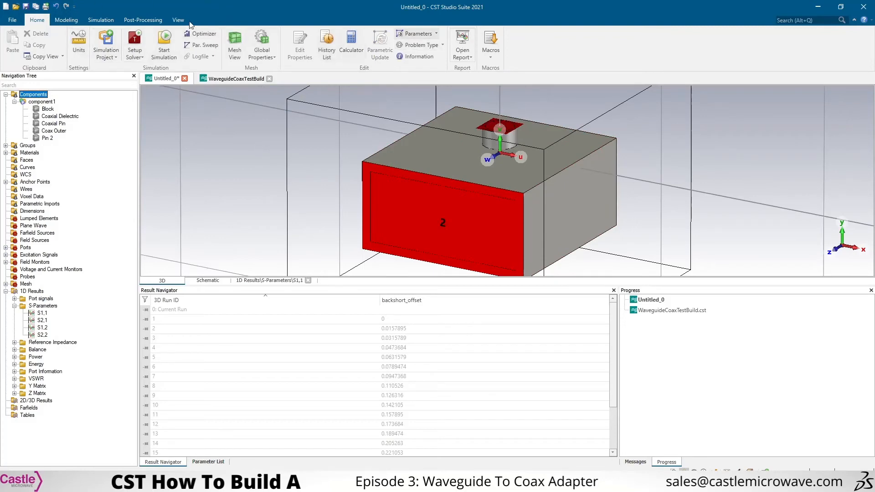
left_click(66, 20)
left_click(707, 45)
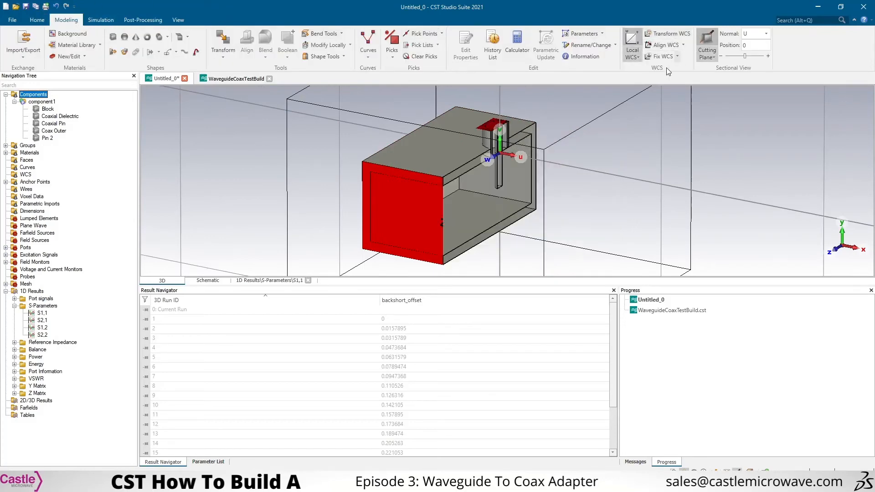
left_click_drag(481, 166, 341, 202)
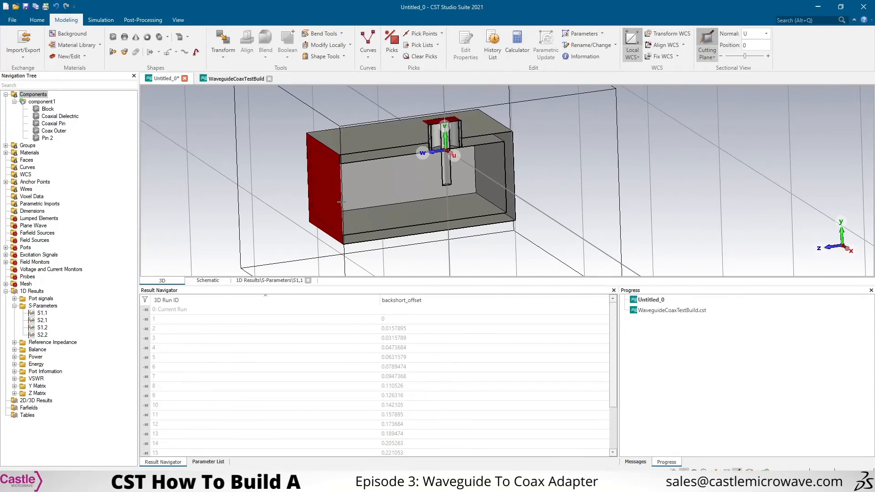
scroll(371, 186, "up", 4)
scroll(461, 167, "down", 2)
mouse_move(453, 146)
left_mouse_down("ctrl")
mouse_move(452, 132)
mouse_move(458, 142)
mouse_move(501, 137)
mouse_move(479, 172)
mouse_move(441, 152)
mouse_move(458, 145)
left_mouse_up("ctrl")
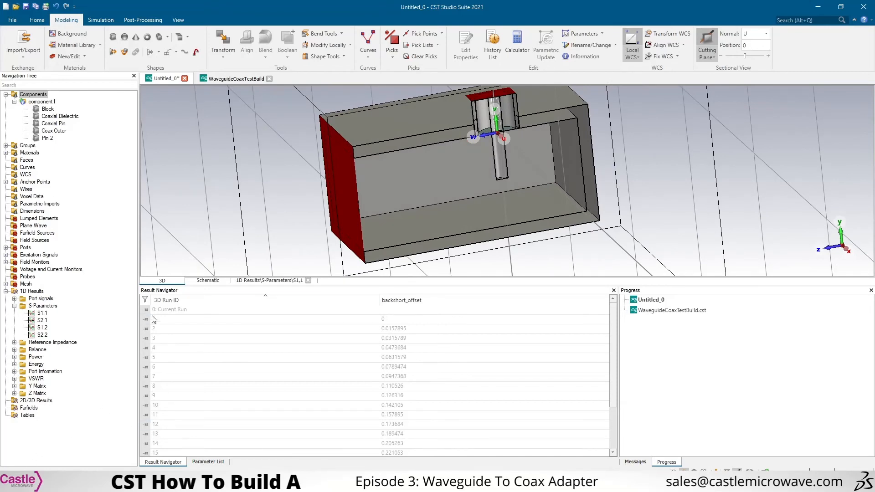
left_click(208, 462)
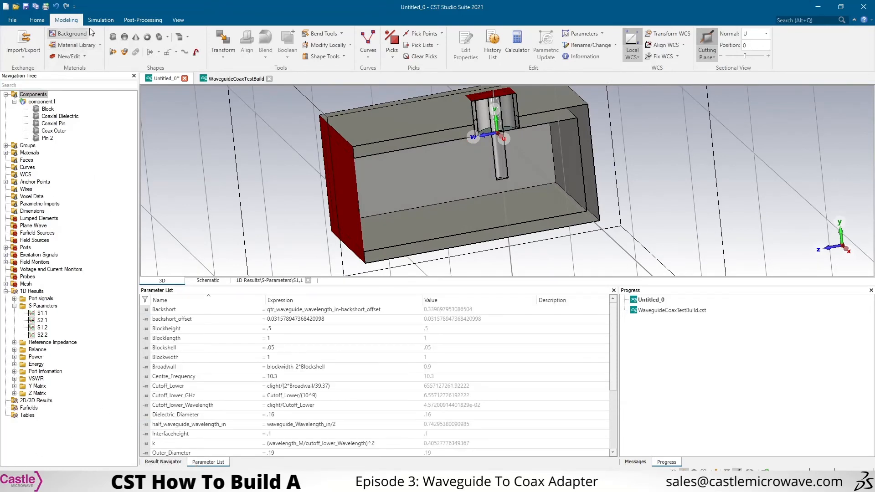
Remove the backshort_offset parameter from Sequence 1 of the parameter sweep.
left_click(101, 20)
left_click(325, 45)
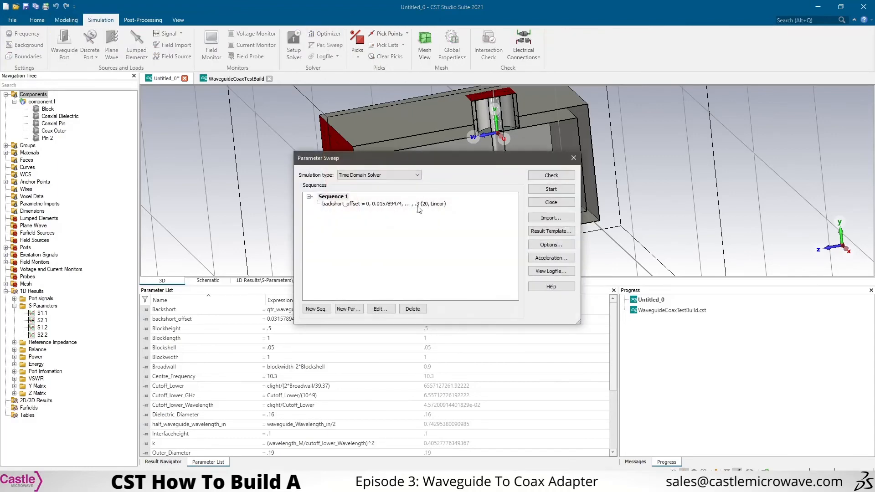
left_click(418, 205)
left_click(412, 309)
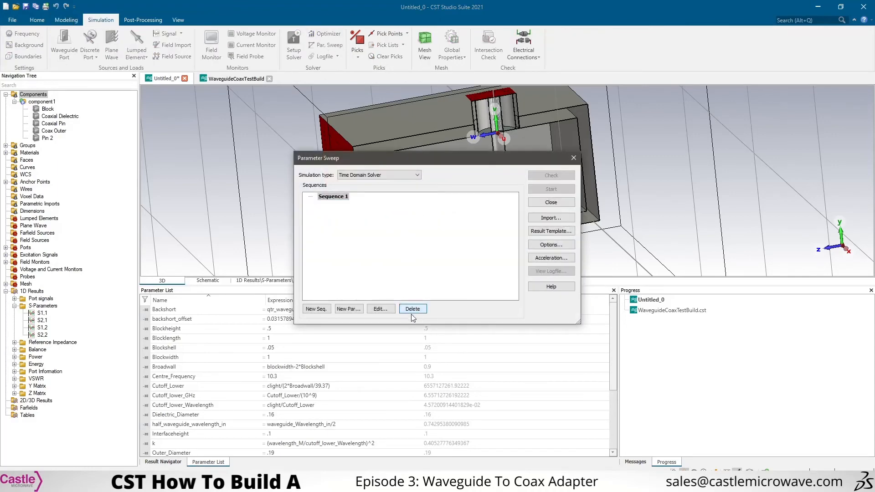
Add a linear Pin_Depth sweep from 0 to .2 with 20 samples to Sequence 1.
left_click(348, 308)
left_click(436, 211)
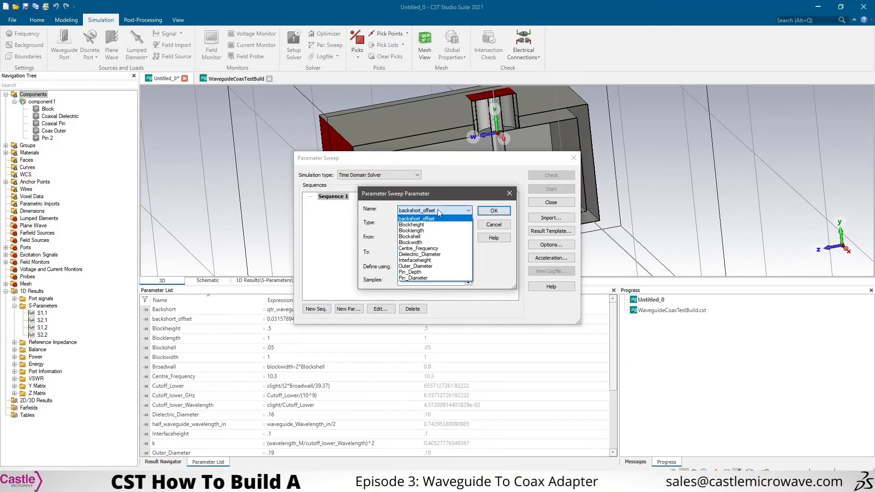
left_click(435, 272)
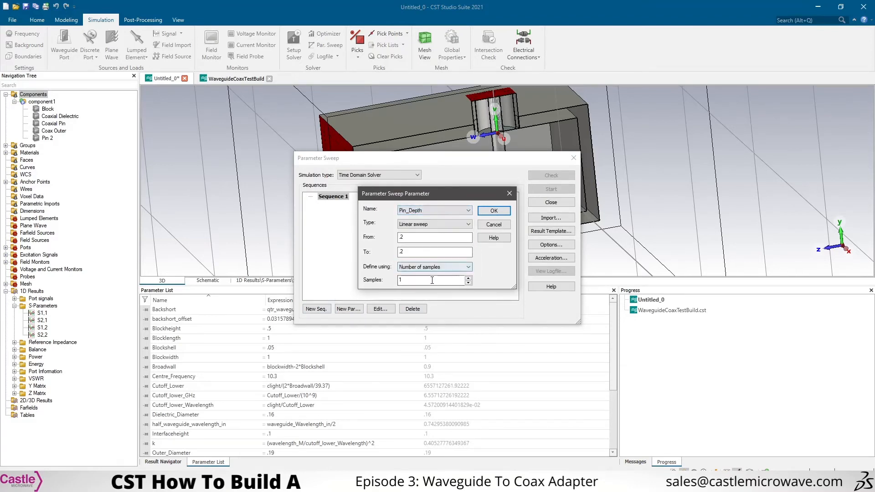
double_click(438, 238)
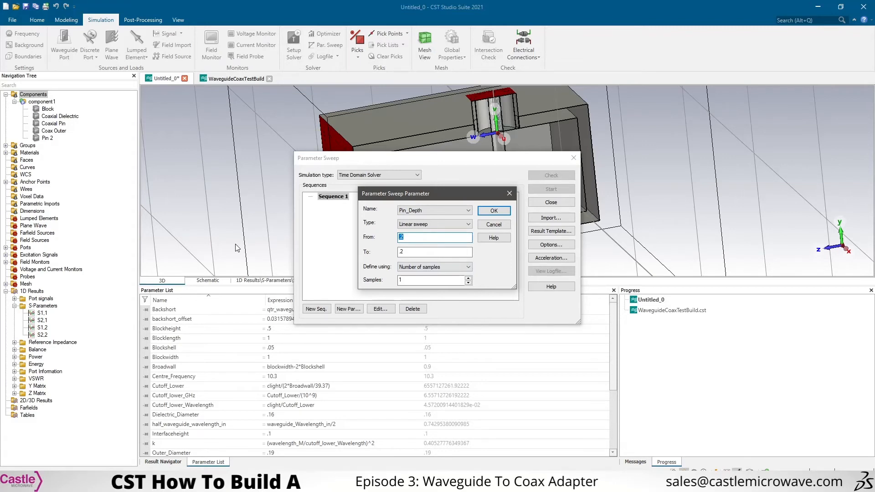
type("0")
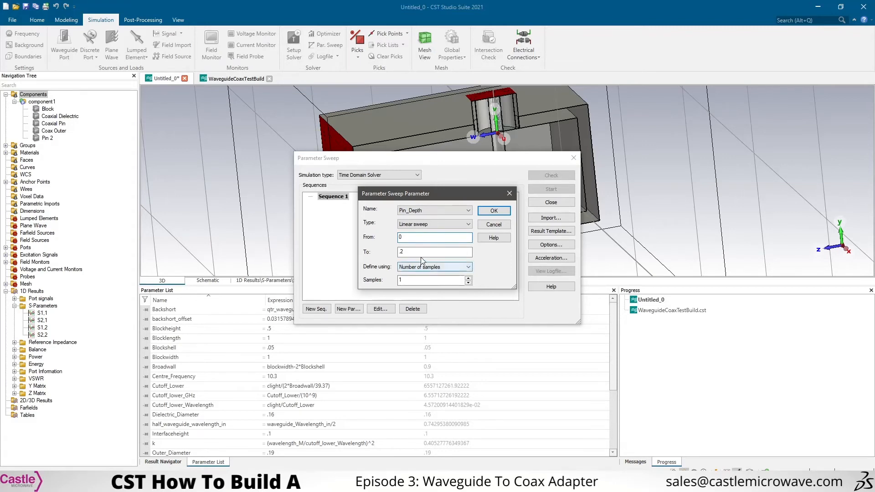
double_click(439, 252)
type(".2")
left_click(440, 281)
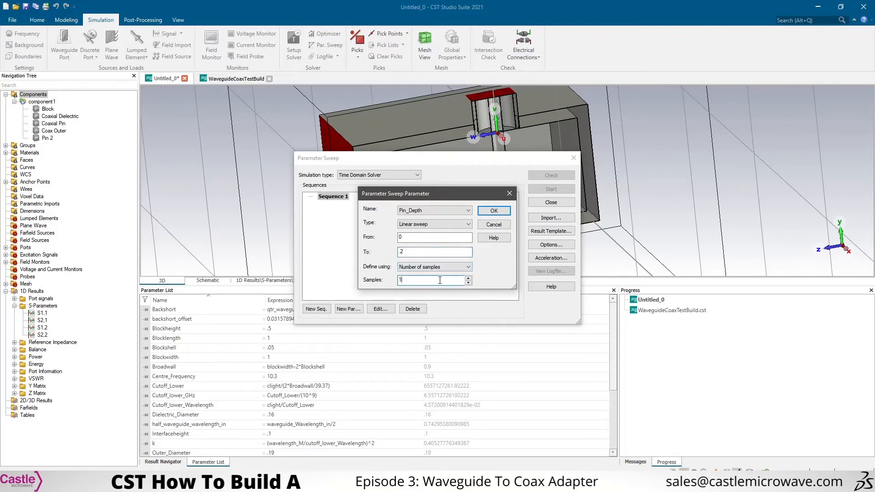
type("20")
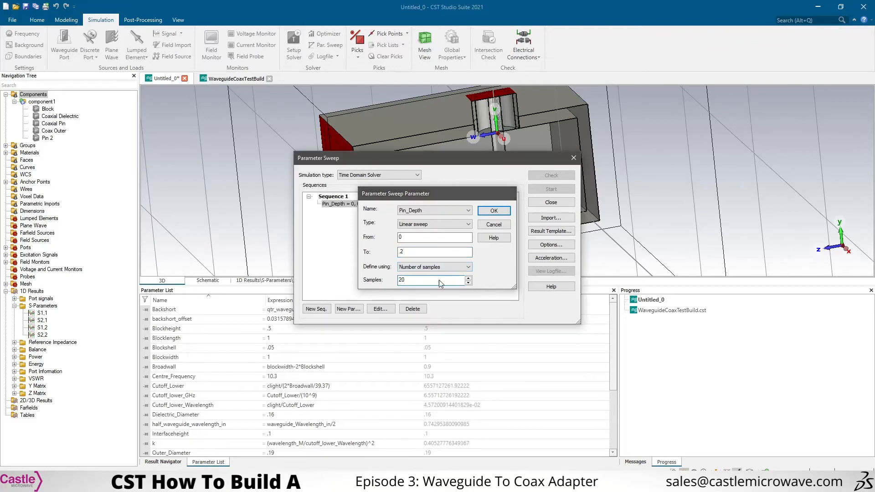
key("Return")
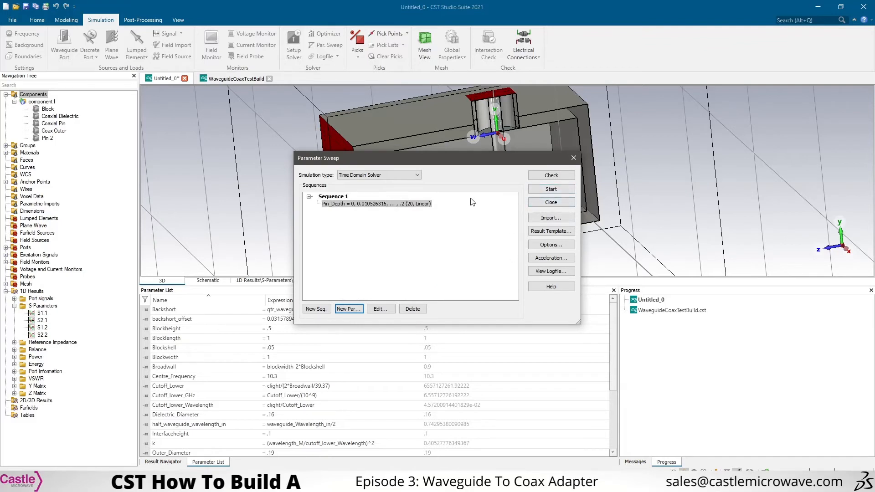
Run the Pin_Depth parameter sweep and display the S1,1 curves of all runs.
left_click(542, 187)
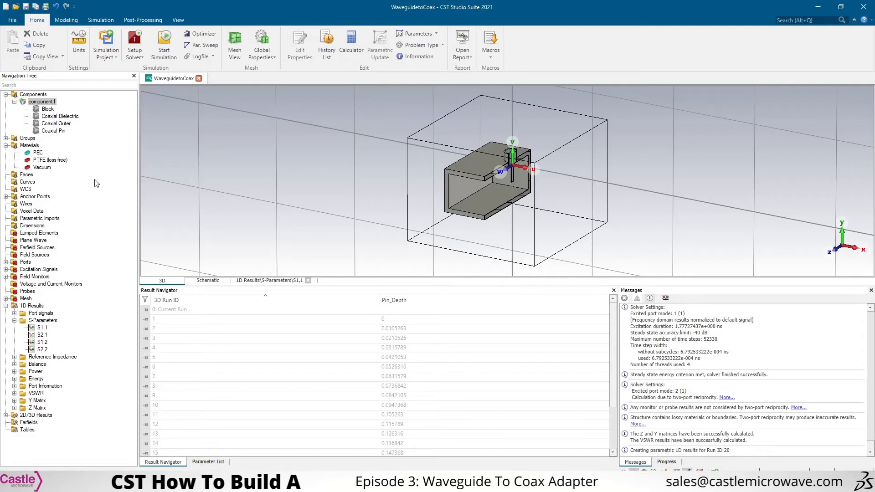
left_click(47, 328)
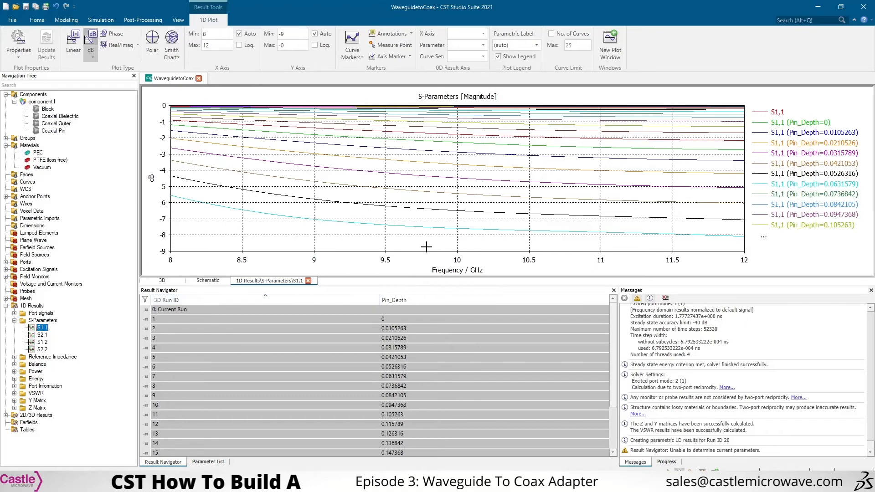
Plot S1,1 against Pin_Depth at 10.3 GHz with 0D from 1D, and inspect the curve's end near a depth of 0.2.
right_click(460, 192)
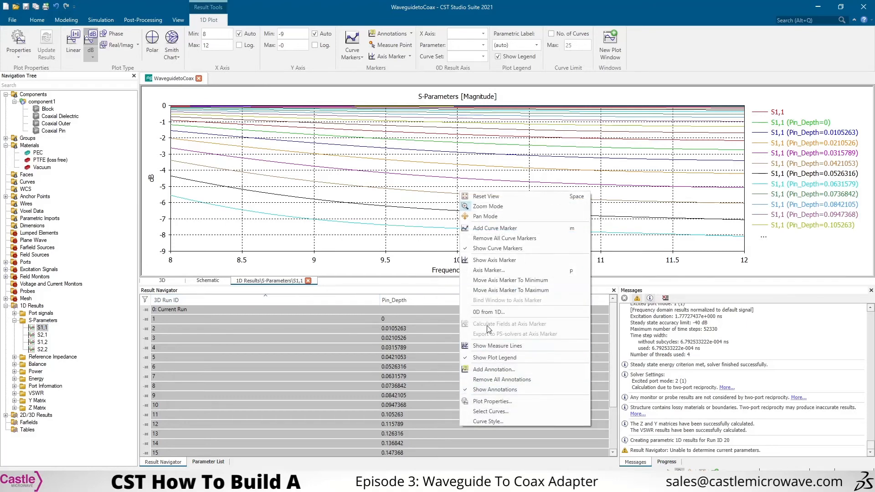
left_click(496, 314)
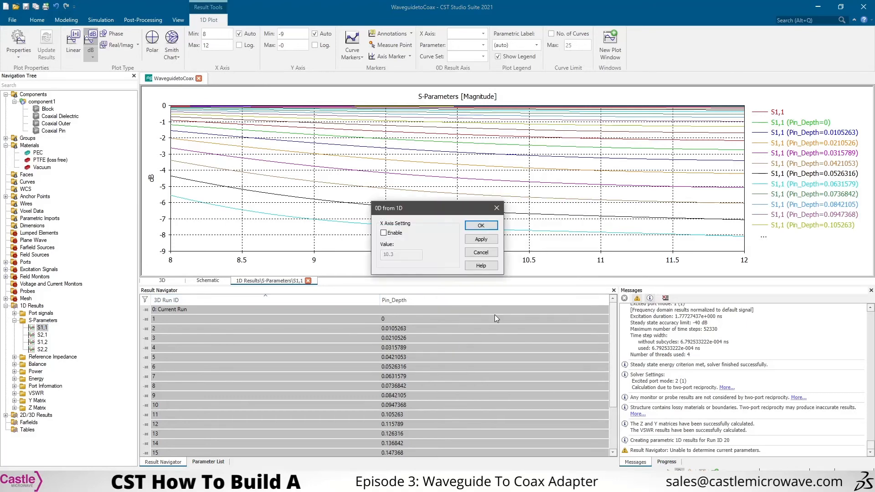
left_click(386, 233)
key("Tab")
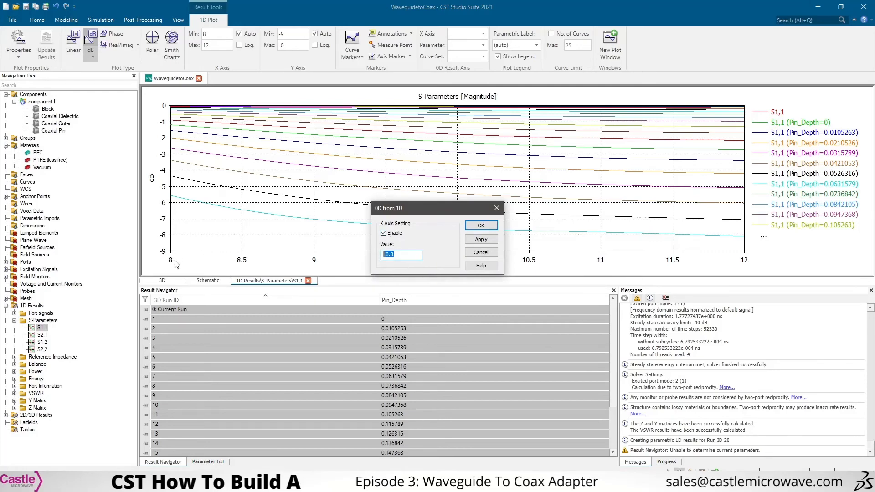
type("10.3")
left_click(481, 240)
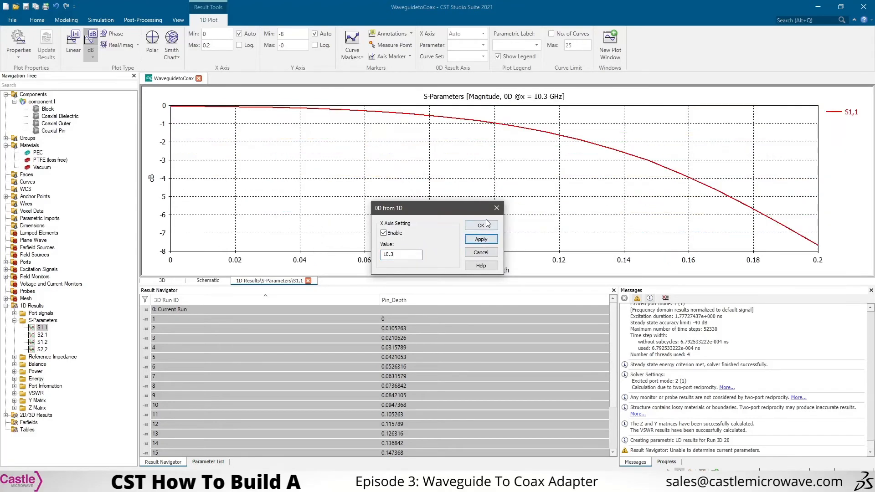
left_click(481, 225)
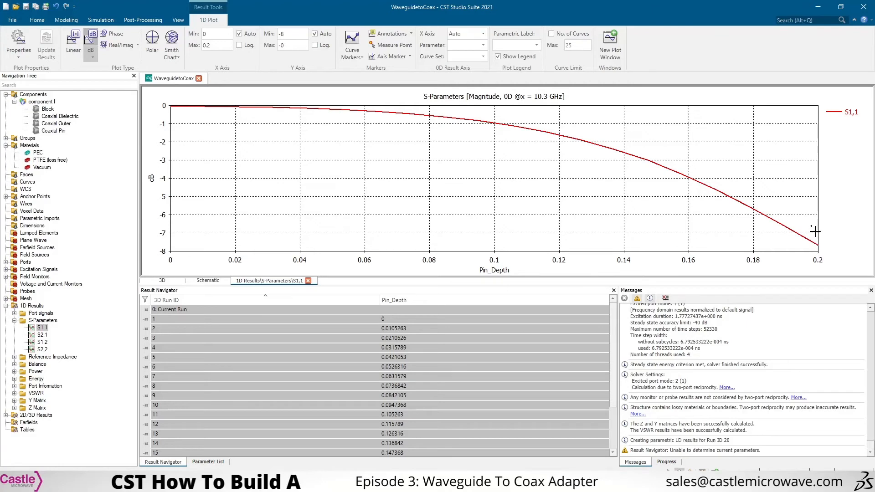
left_click_drag(815, 232, 819, 254)
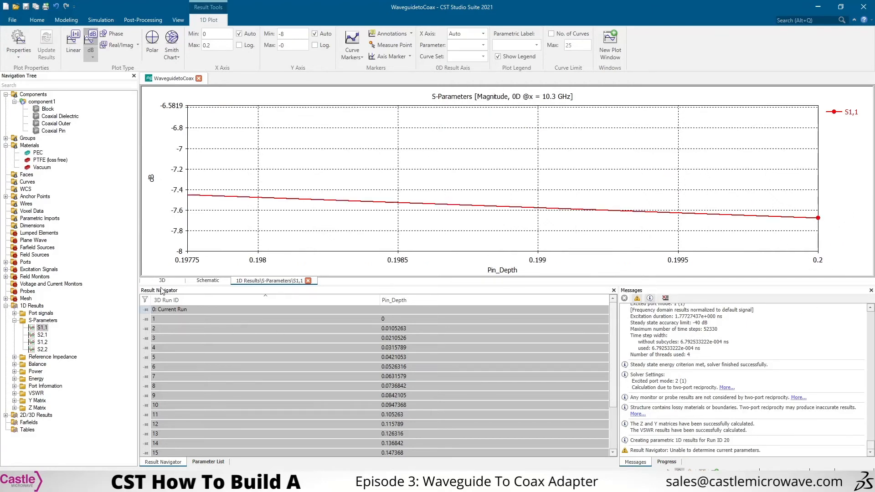
double_click(355, 265)
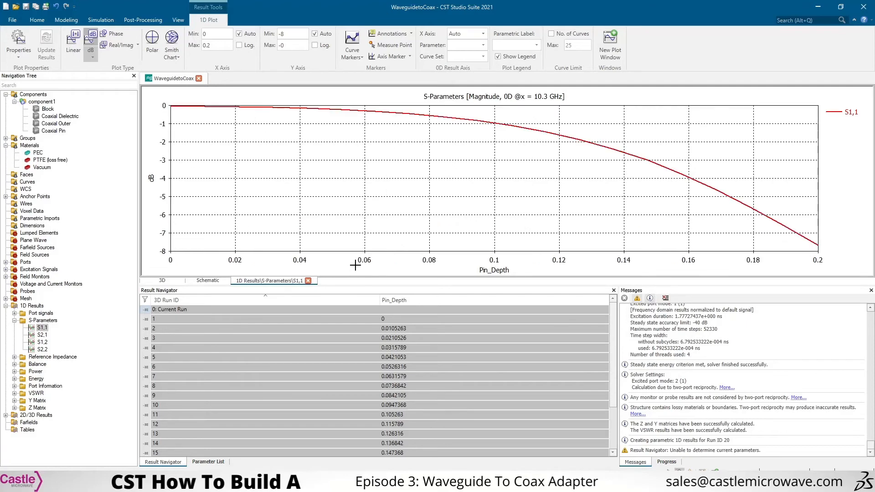
Set the model parameters to those of run ID 20, the run with Pin_Depth 0.2.
scroll(297, 385, "down", 2)
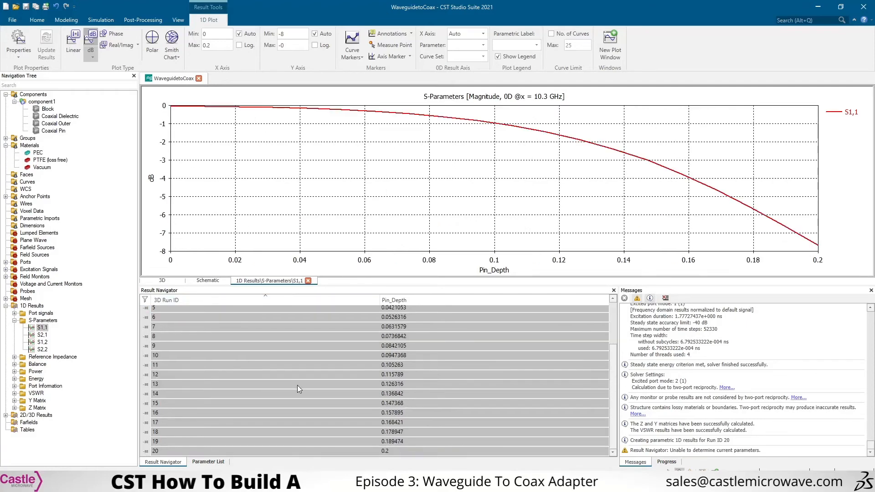
left_click(303, 451)
right_click(302, 450)
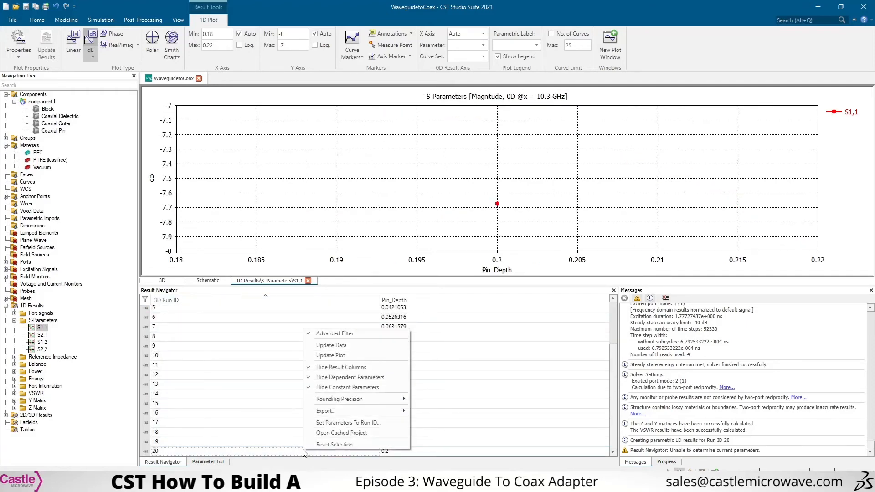
left_click(353, 422)
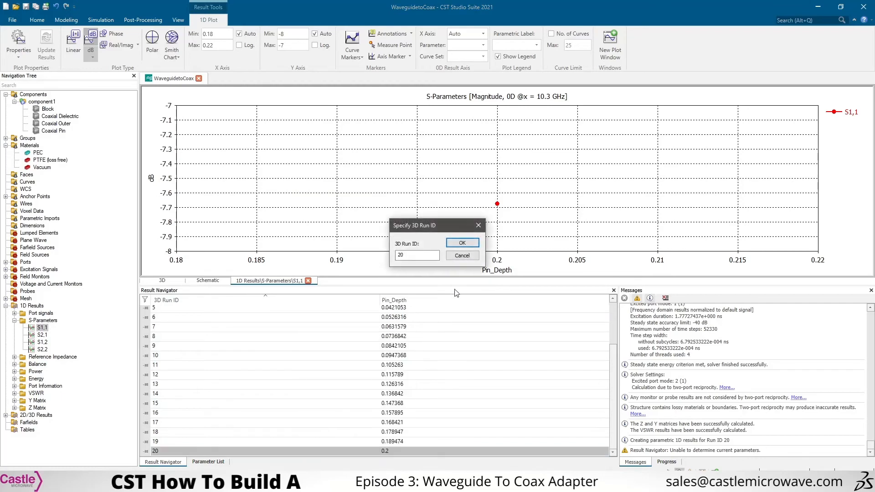
left_click(457, 248)
left_click(503, 261)
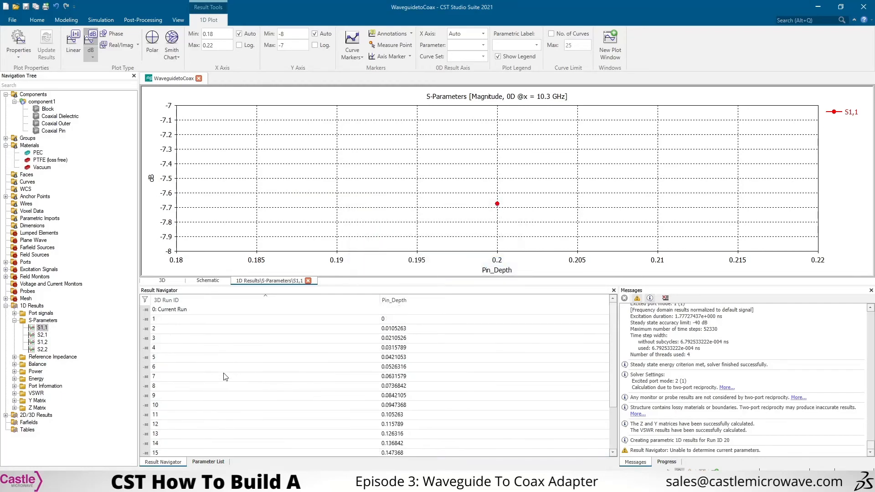
Return to the 3D model and check the Pin_Depth entry in the parameter list.
left_click(162, 281)
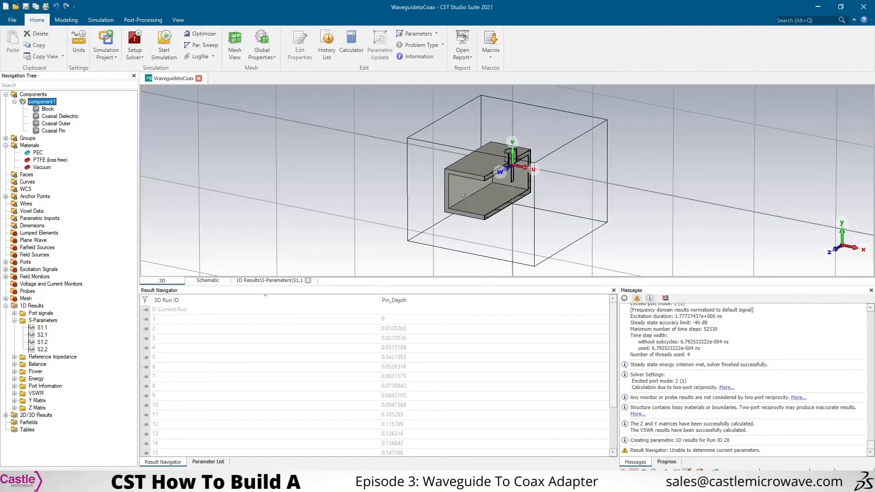
left_click(208, 462)
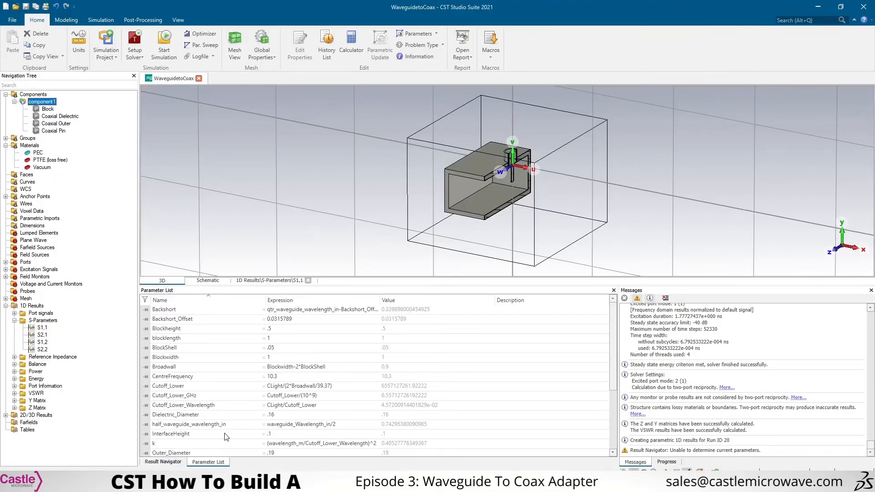
scroll(275, 425, "down", 3)
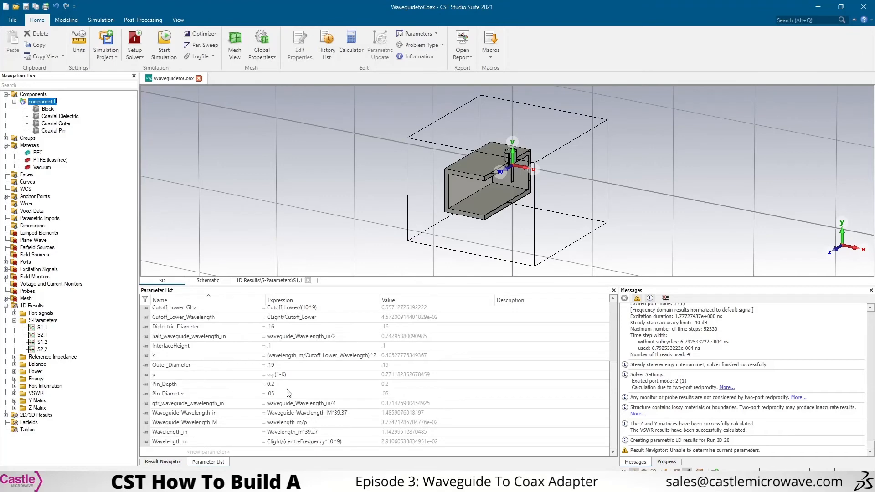
Select the Pin_Depth parameter and examine the coaxial pin inside the sectioned waveguide block.
left_click(218, 386)
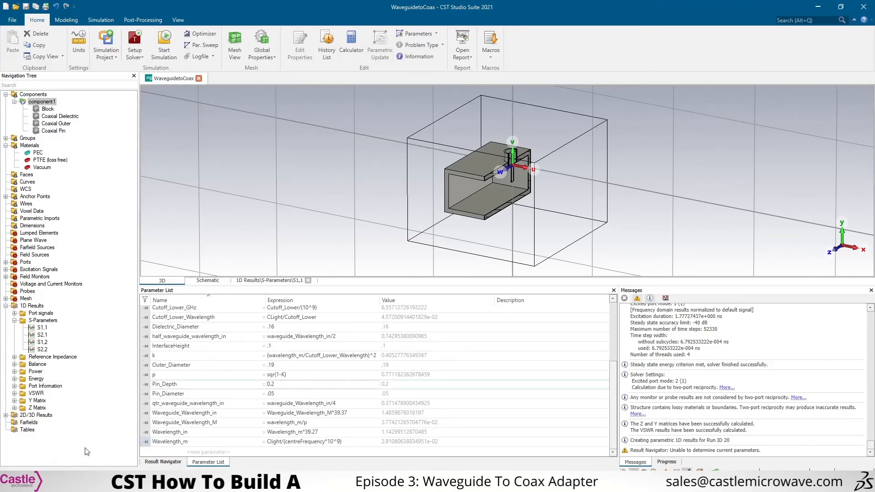
scroll(522, 191, "up", 3)
scroll(521, 200, "down", 1)
left_click_drag(522, 200, 497, 184, "ctrl")
scroll(355, 186, "up", 3)
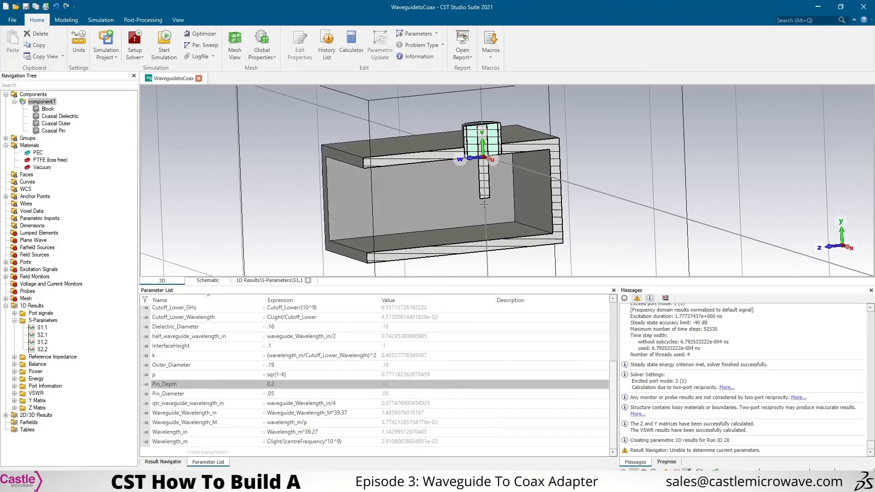
Reopen the S1,1 result and disable the 0D from 1D setting to plot the curves against frequency.
left_click(42, 328)
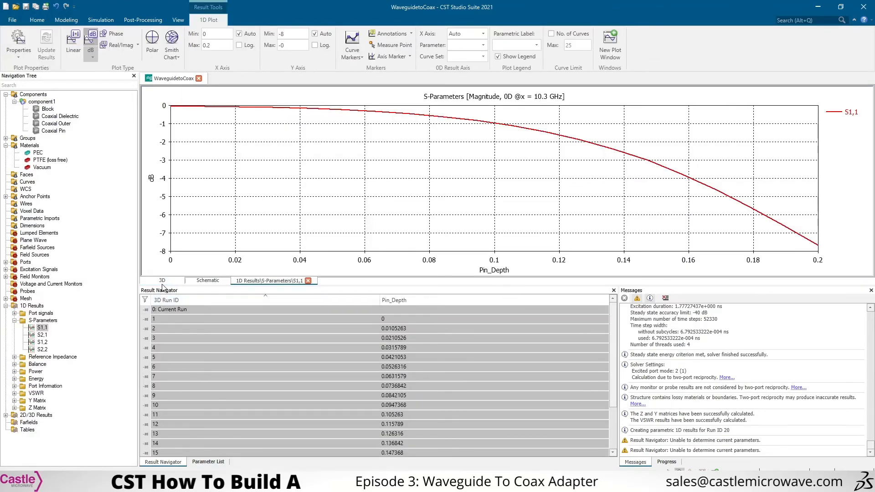
left_click(162, 281)
left_click(276, 281)
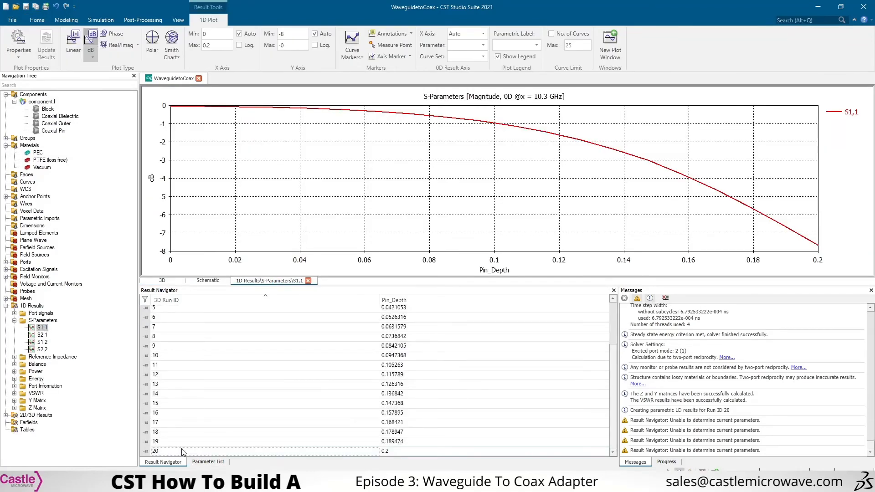
right_click(349, 165)
left_click(397, 288)
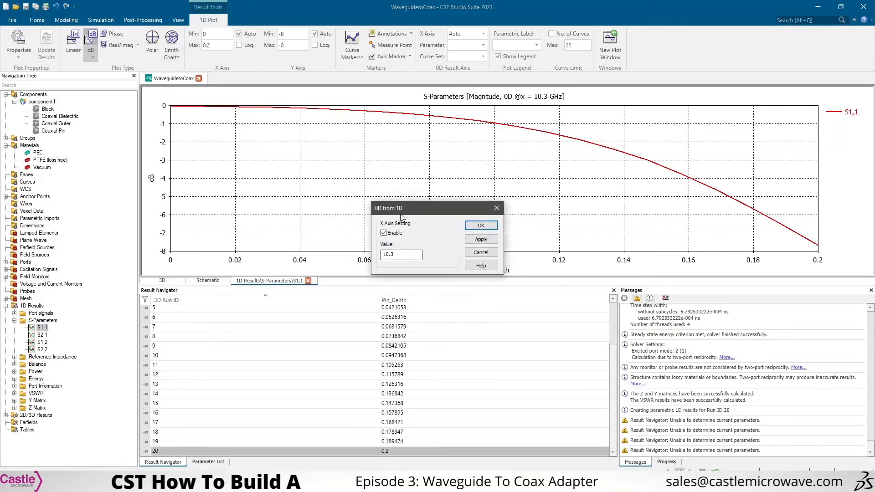
left_click(385, 233)
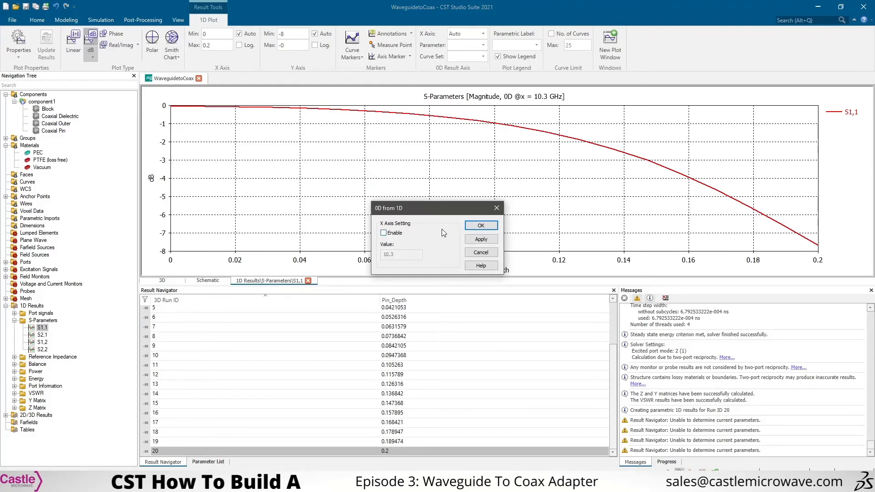
left_click(481, 226)
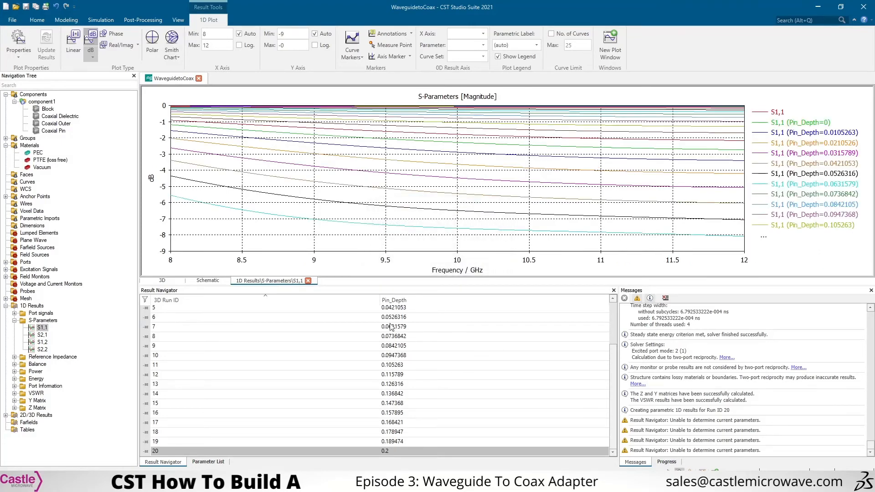
Show only the S1,1 curve of run ID 20 and examine its low-frequency end near 8 GHz.
left_click(250, 212)
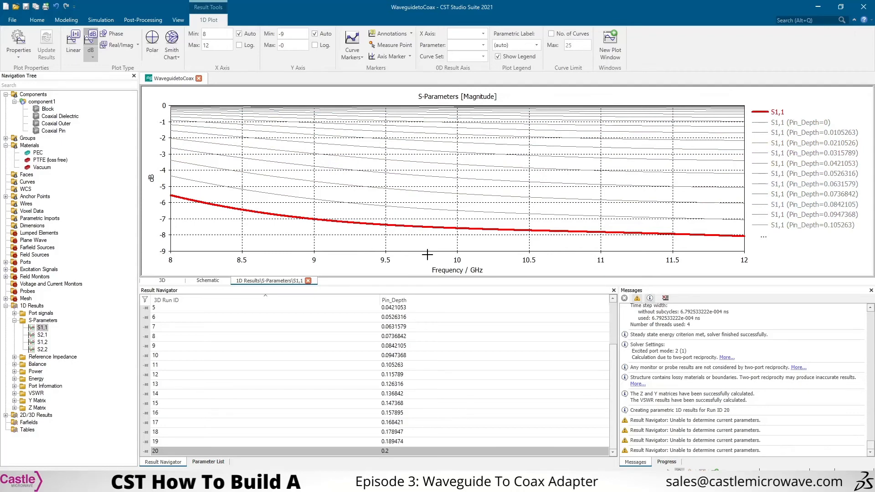
left_click(235, 442)
left_click(236, 452)
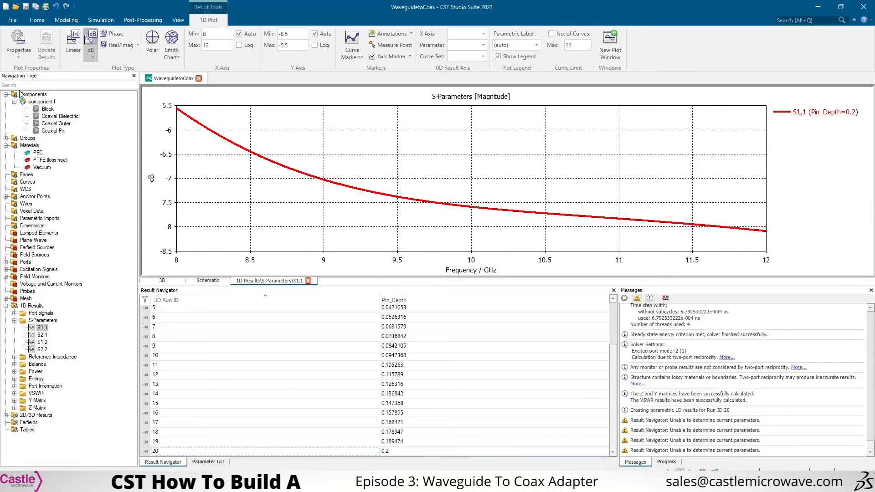
left_click_drag(149, 100, 179, 261)
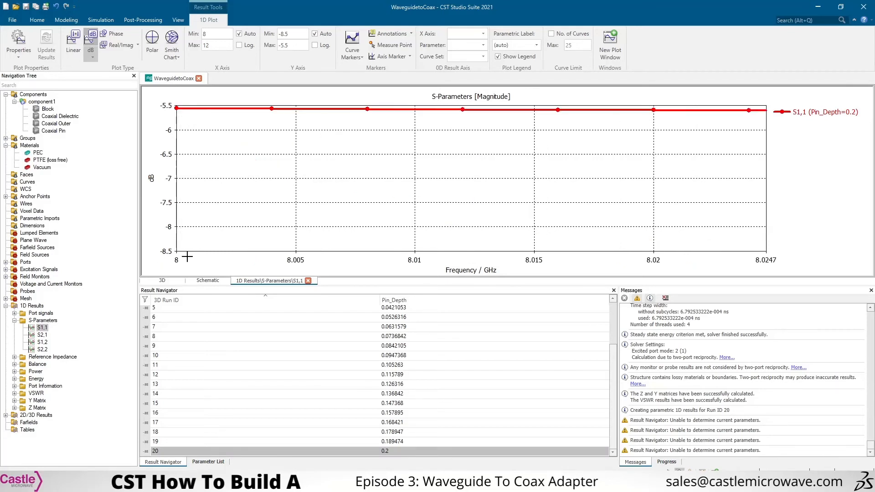
double_click(187, 257)
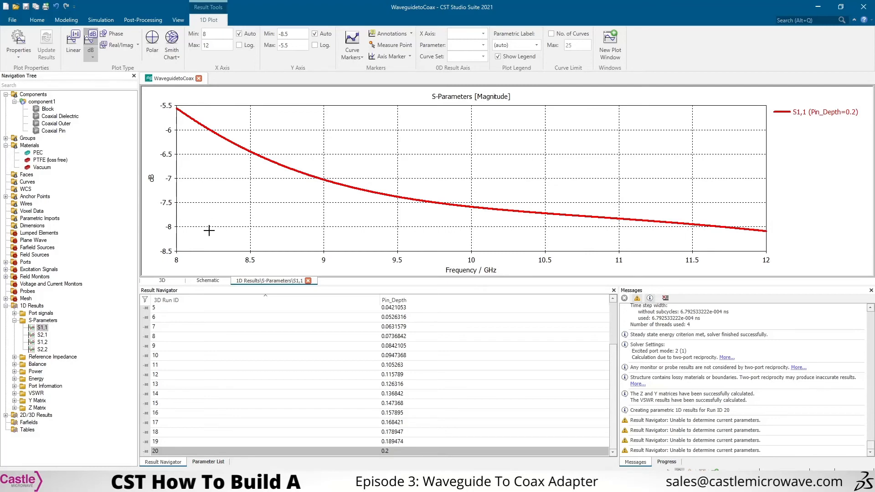
Return to the 3D model and examine the pin's position relative to the waveguide's open end and backshort wall.
left_click(39, 106)
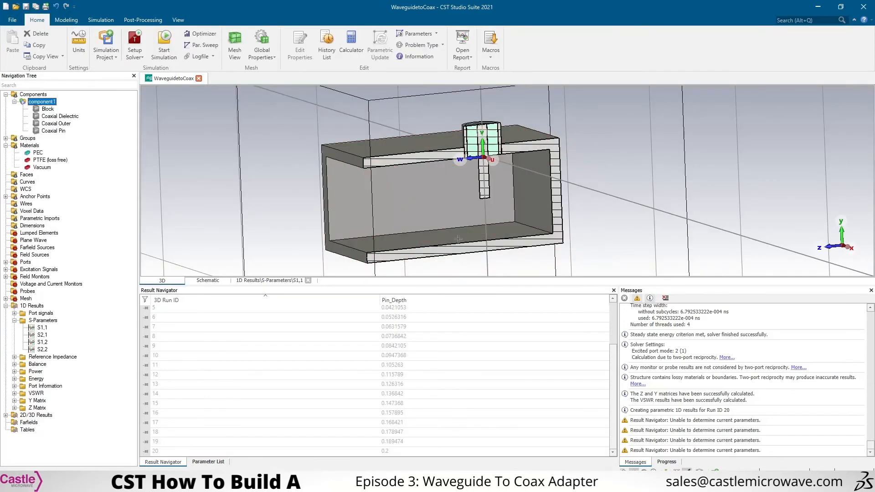
scroll(489, 176, "up", 2)
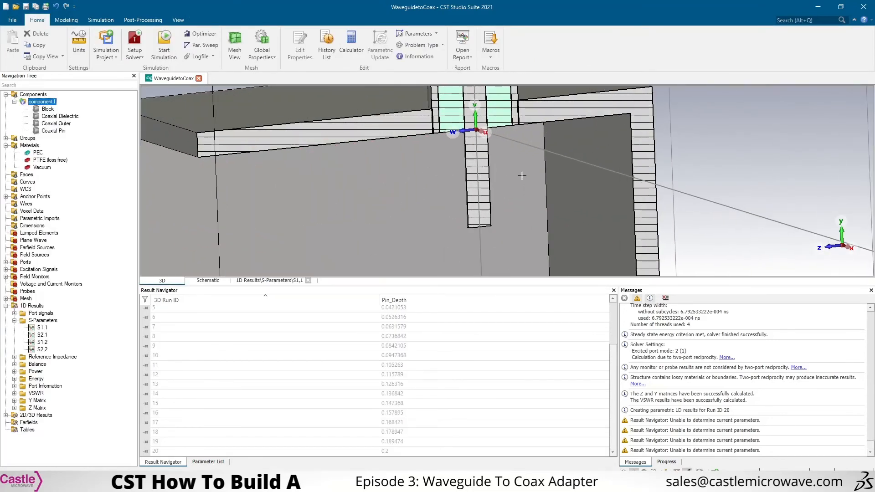
scroll(569, 132, "up", 3)
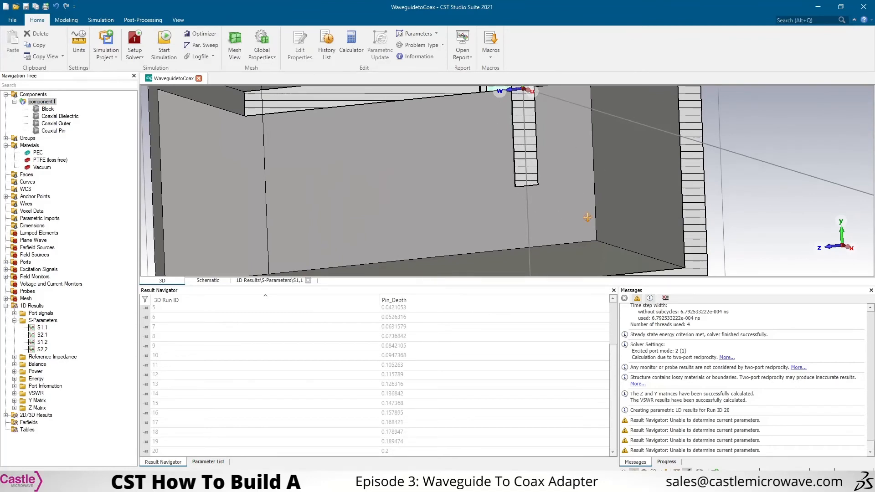
left_click_drag(578, 215, 559, 190)
scroll(559, 190, "down", 2)
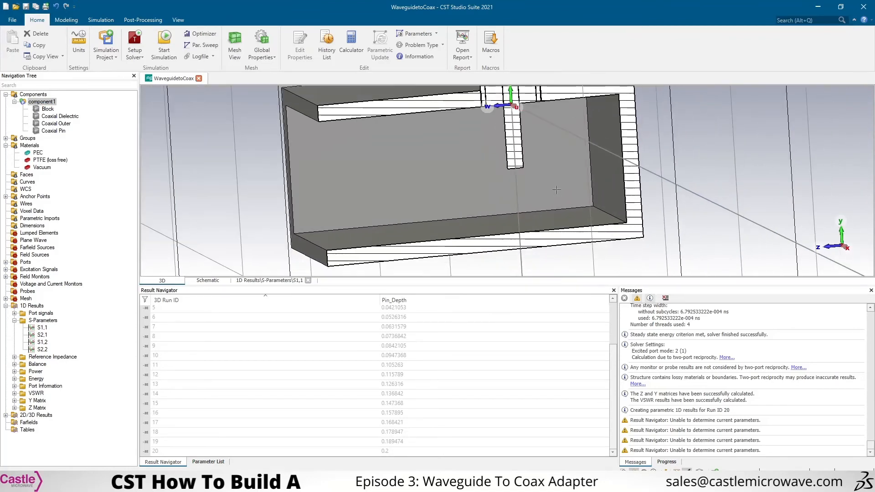
left_click_drag(495, 93, 522, 133, "ctrl+shift")
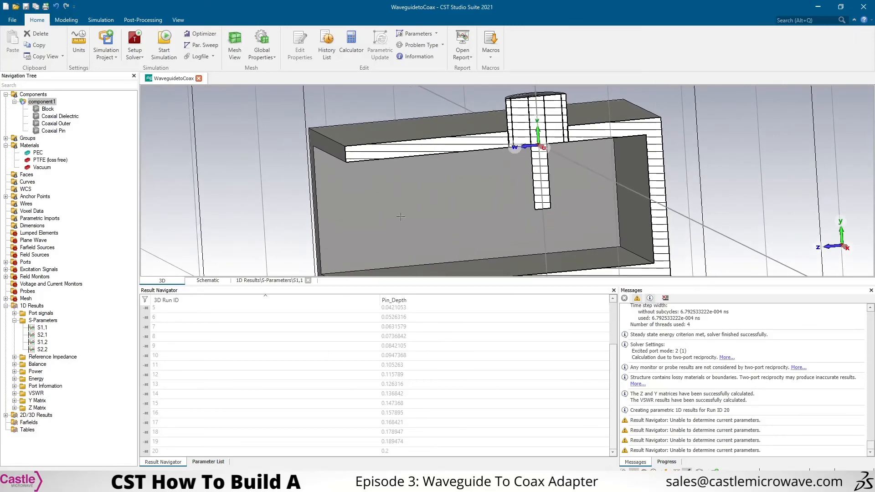
left_click_drag(337, 234, 360, 218, "ctrl+shift")
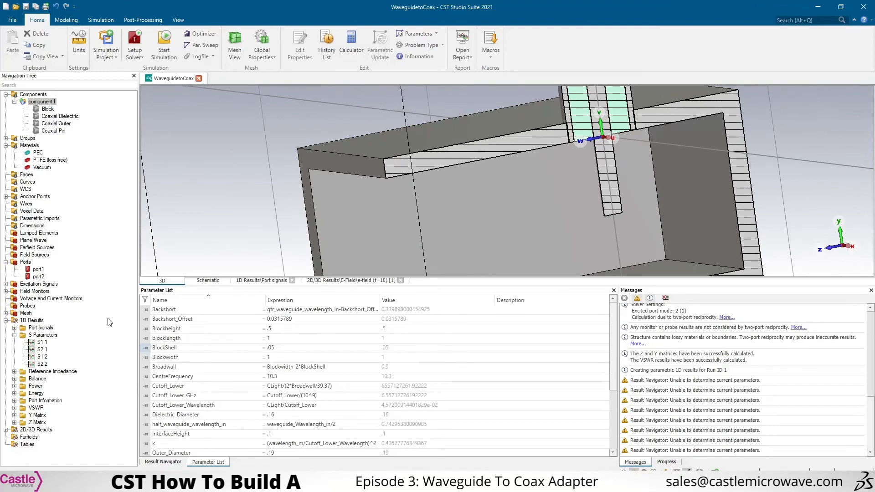
Plot the reference impedances ZRef 1(1) and ZRef 2(1), and inspect the ZRef 2(1) curve between about 10 and 11 GHz.
left_click(34, 320)
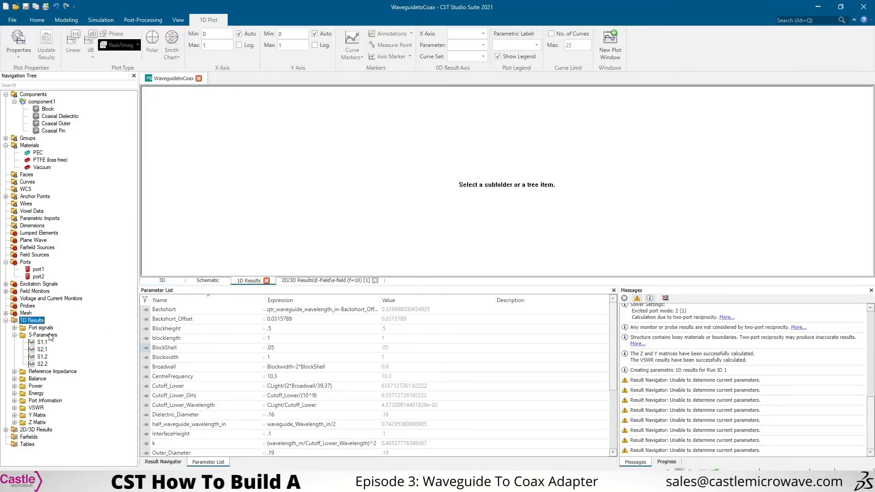
left_click(14, 372)
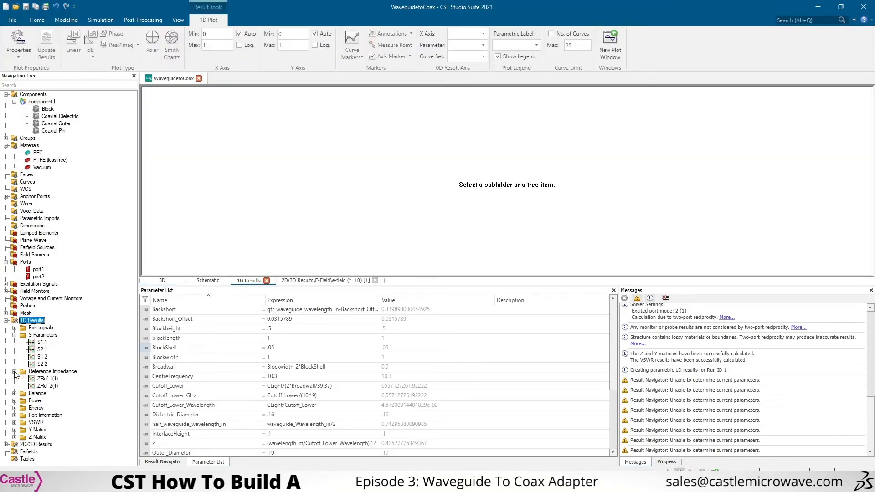
left_click(43, 379)
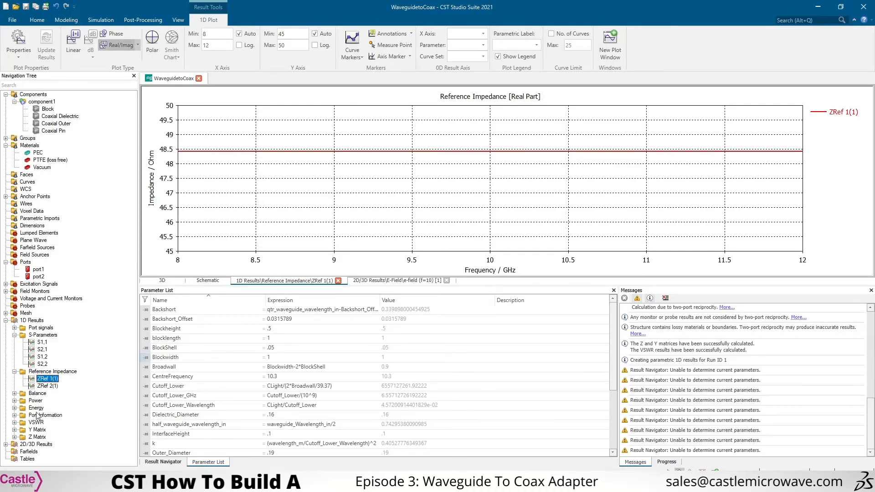
left_click(43, 387)
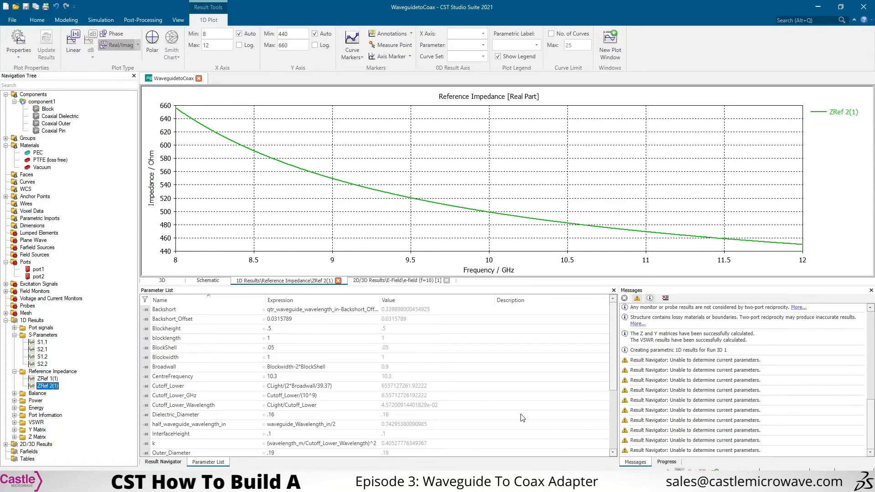
left_click_drag(471, 184, 650, 380)
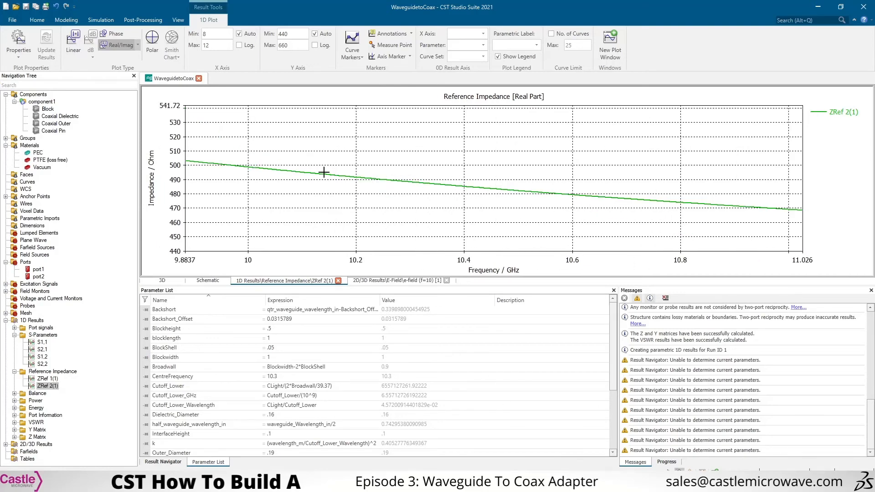
Go back to the 3D model and examine the pin between the coaxial section and the waveguide cavity.
left_click(31, 94)
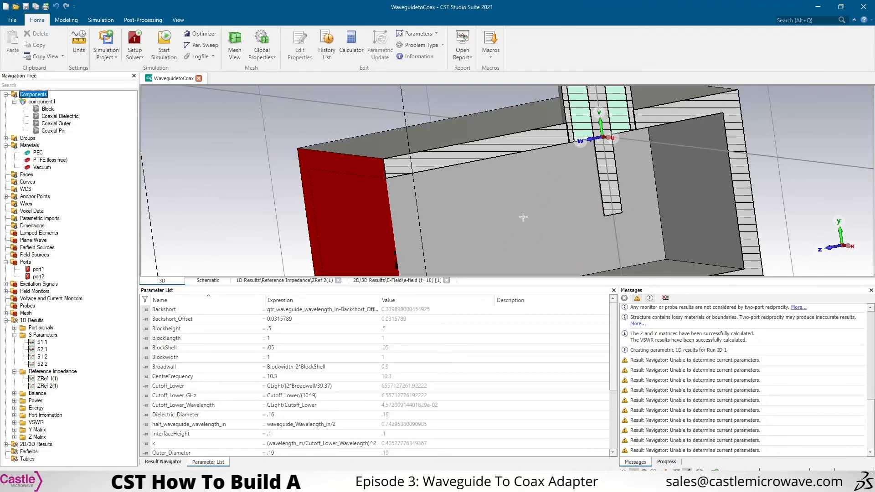
mouse_move(526, 233)
left_mouse_down()
mouse_move(672, 211)
mouse_move(519, 155)
left_mouse_up()
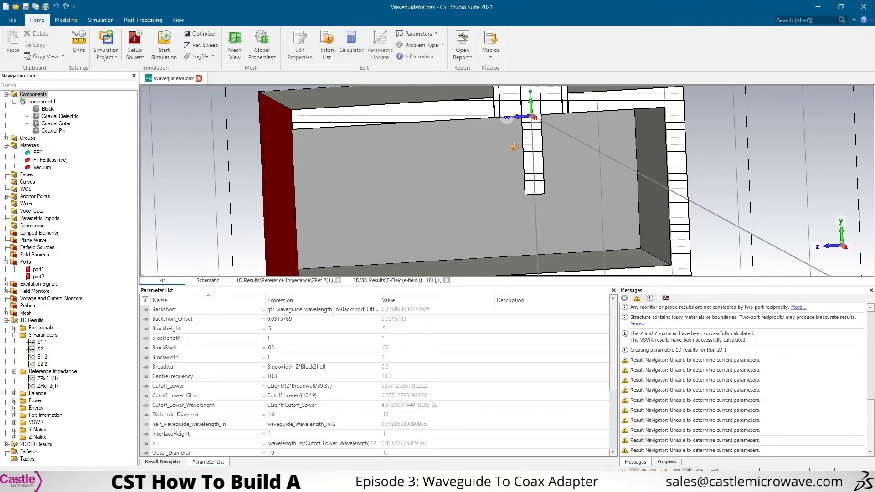
middle_click_drag(514, 146, 532, 152)
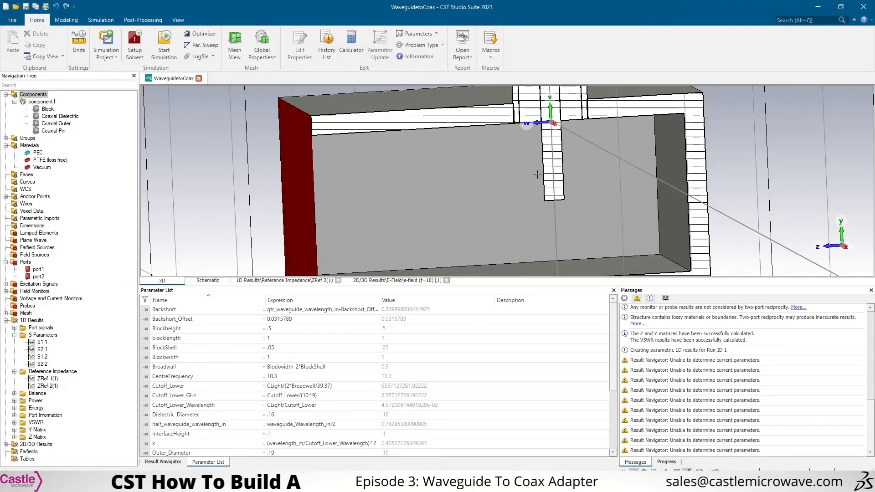
Start a cylinder defined by values, name it FeedProbe and orient it along the V axis.
left_click(65, 20)
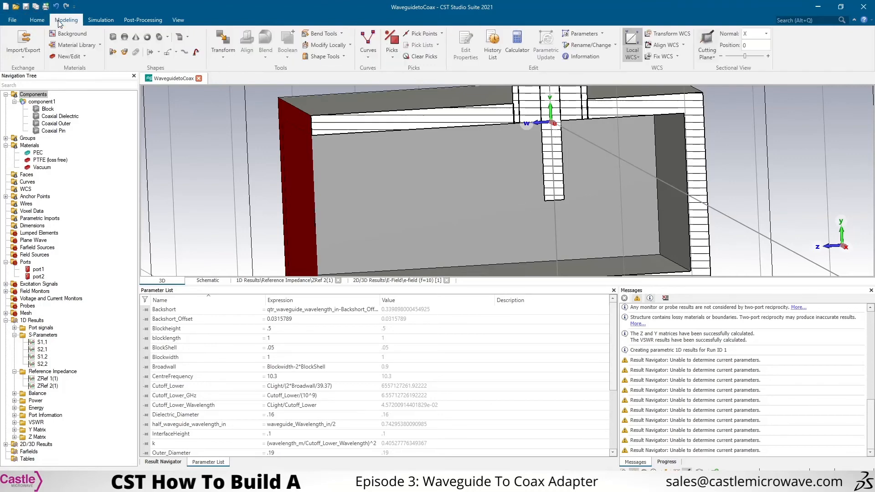
scroll(522, 173, "up", 5)
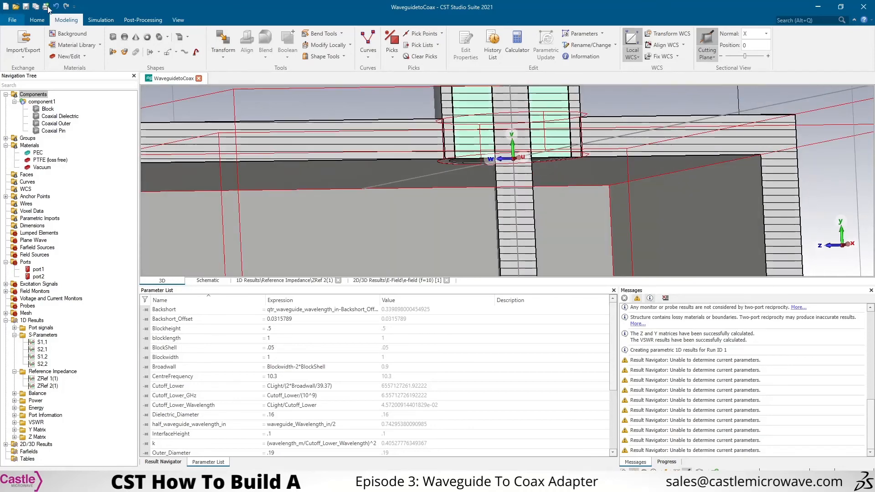
left_click(159, 37)
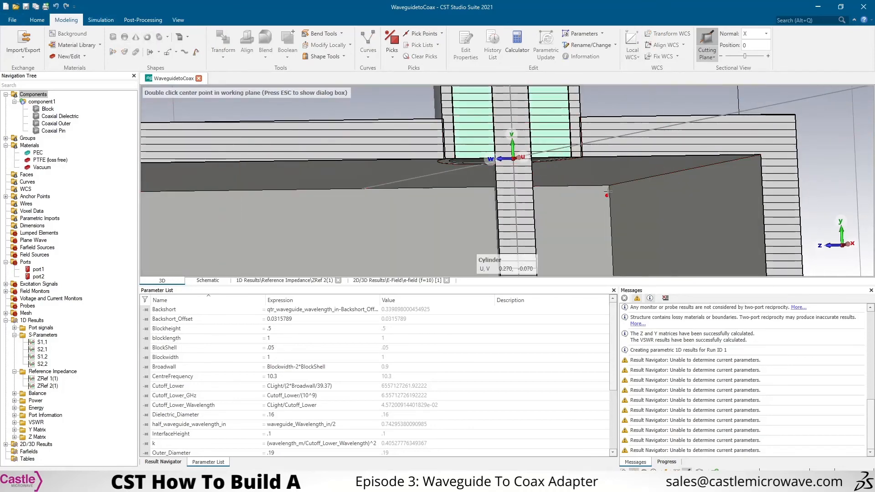
key("Escape")
type("FeedProve")
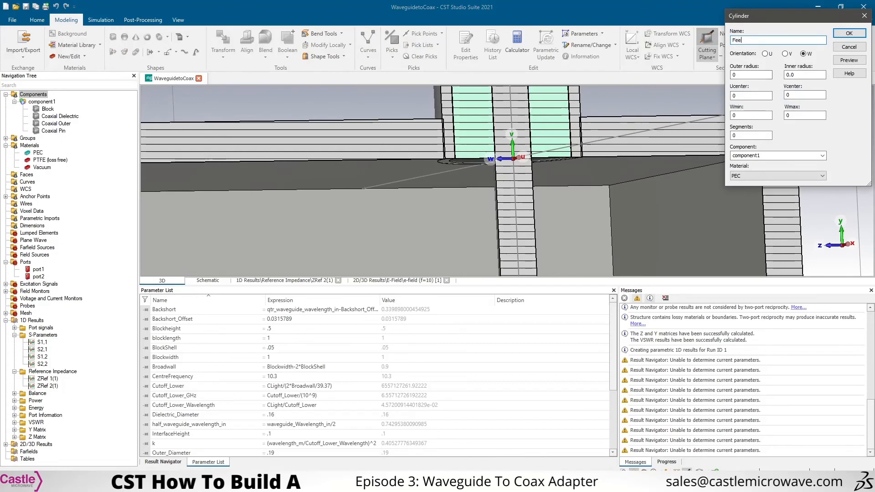
key("BackSpace")
key("BackSpace")
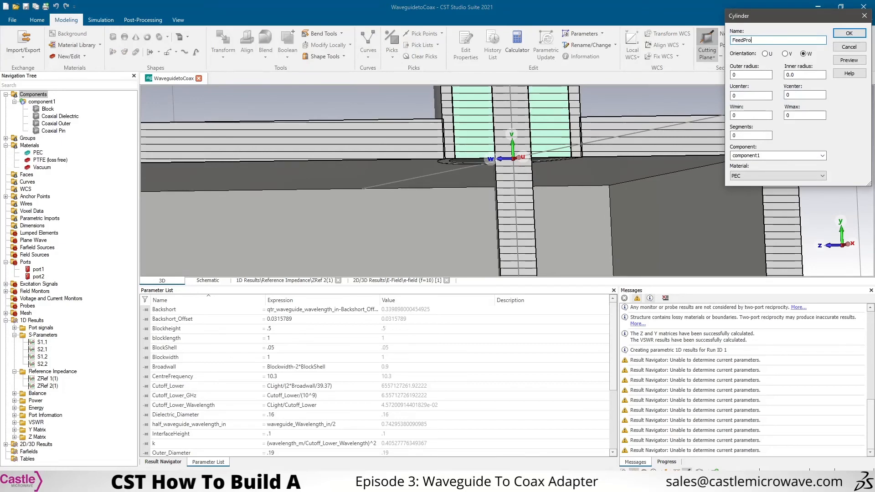
type("be")
left_click(785, 53)
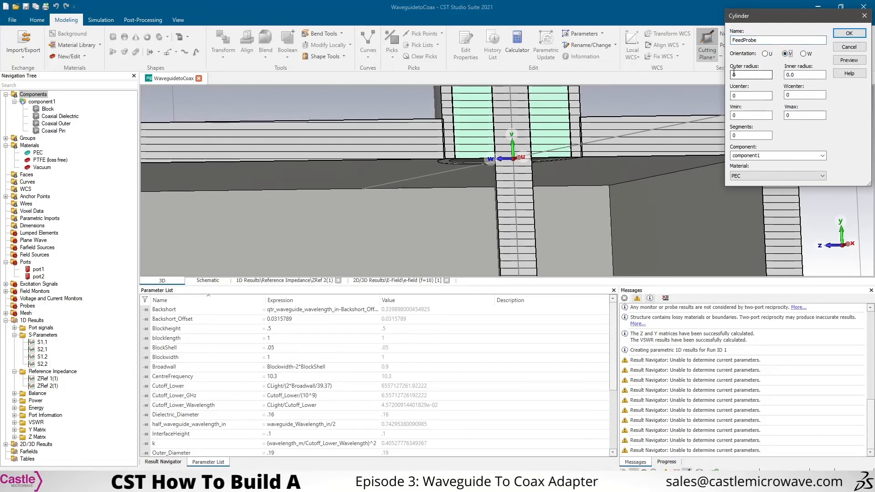
Set the FeedProbe cylinder's outer radius to Probe_Diameter/2, define Probe_Diameter as .15 and preview the shape.
left_click(753, 73)
left_click_drag(740, 74, 576, 98)
type("Prov")
type("er")
type("_Diameter")
type("/2")
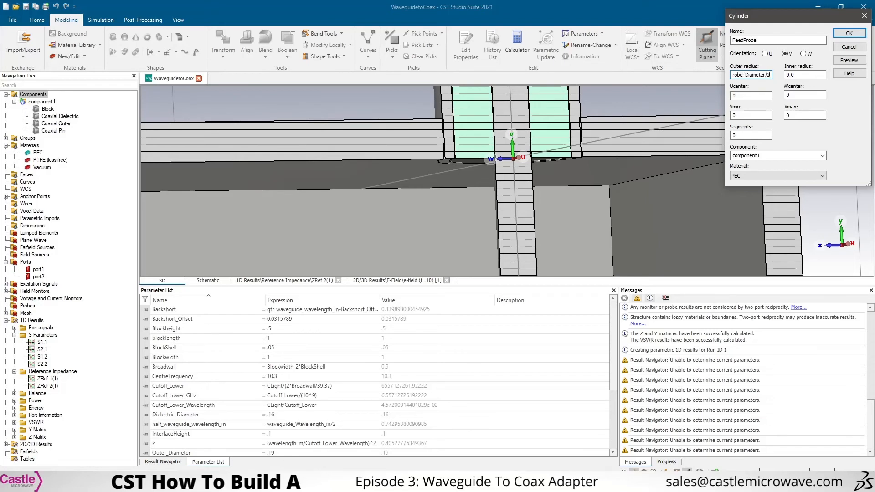
left_click(842, 60)
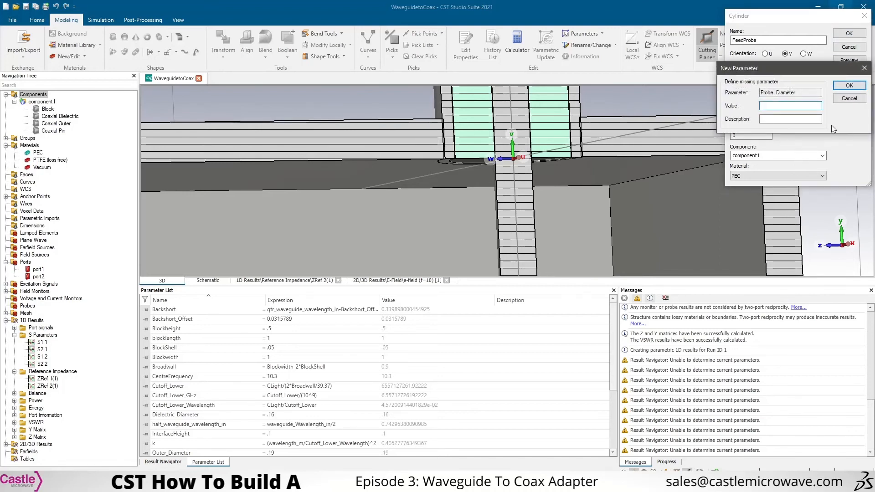
type(".15")
key("Return")
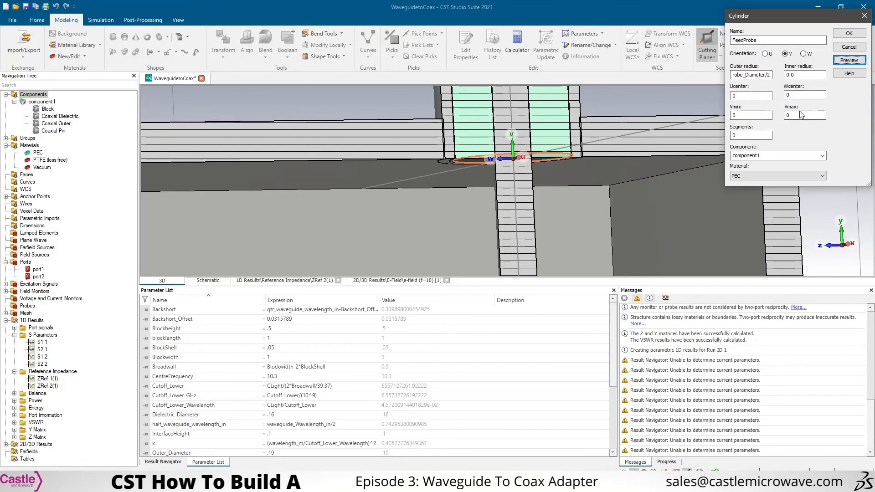
Preview the FeedProbe cylinder with Vmax .01, and replace that value with a new parameter ProbeHeight defined as .01.
double_click(799, 115)
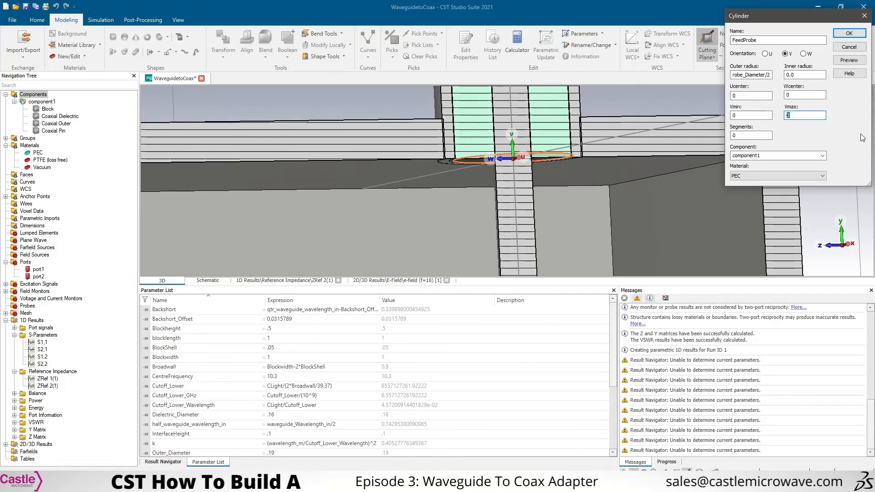
type(".01")
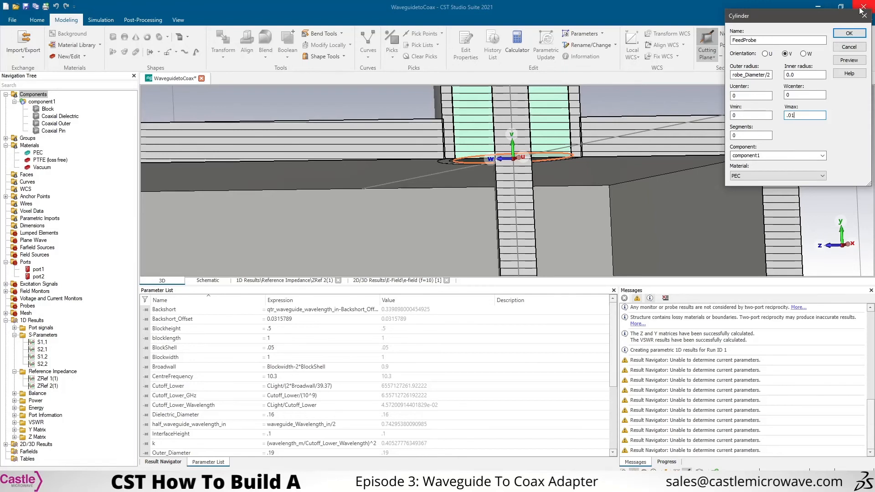
left_click(844, 60)
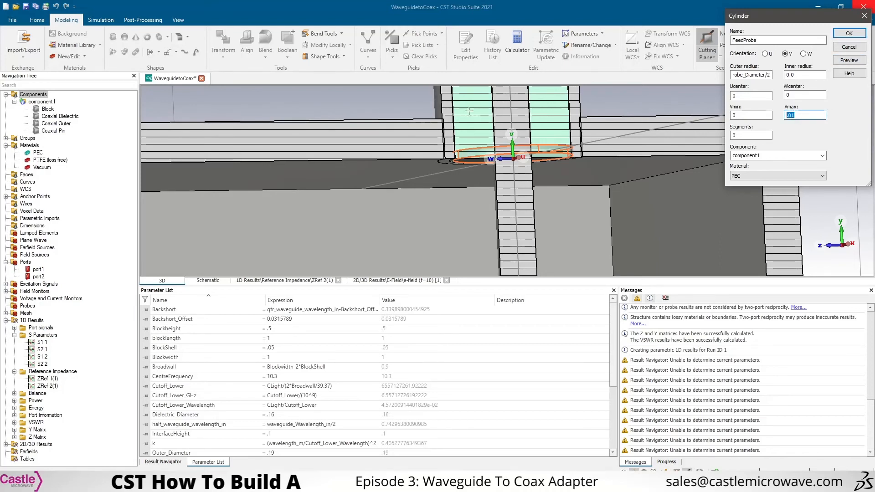
type("Probe")
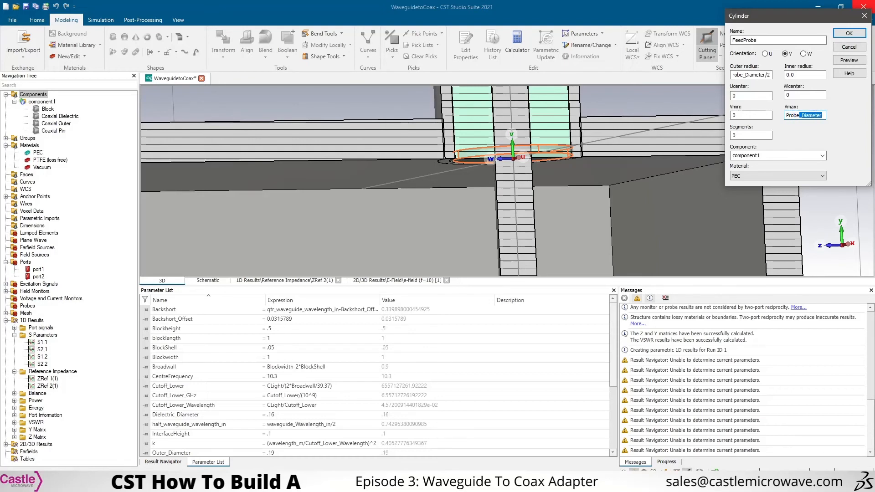
type("Height")
left_click(840, 60)
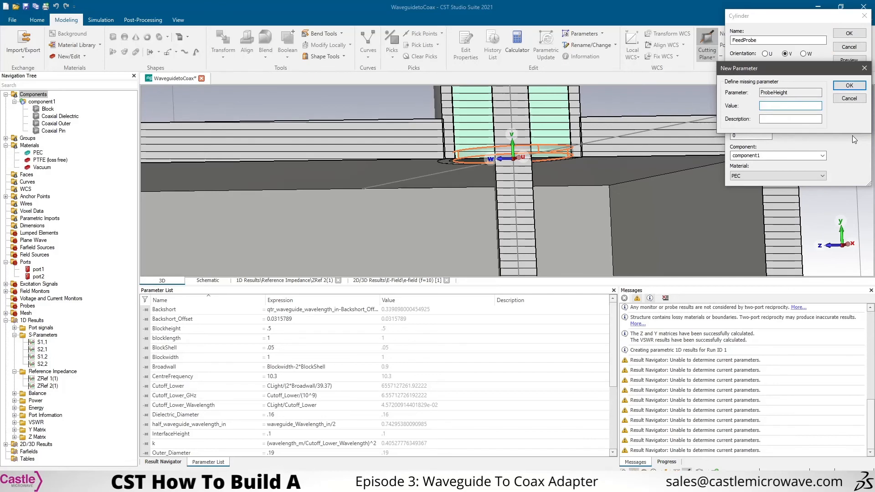
type(".01")
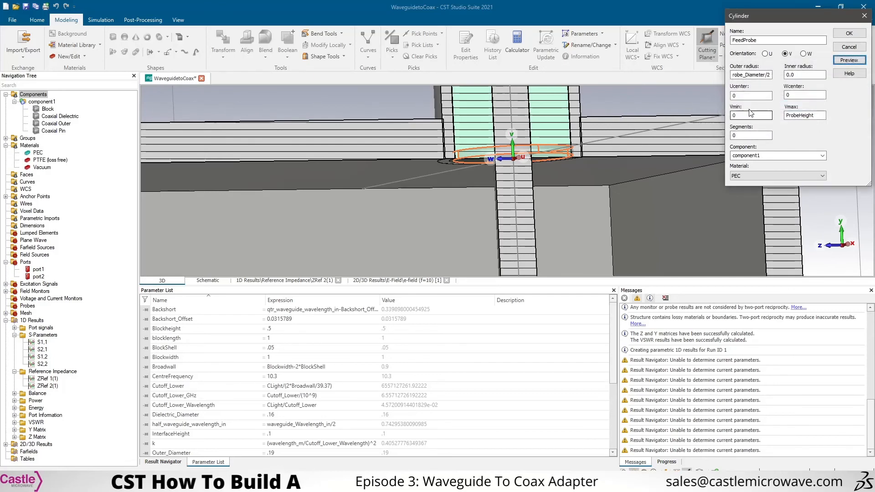
Reverse the FeedProbe cylinder's extent by setting Vmax to -ProbeHeight, preview it and create the solid, accepting deletion of the existing results.
left_click(787, 117)
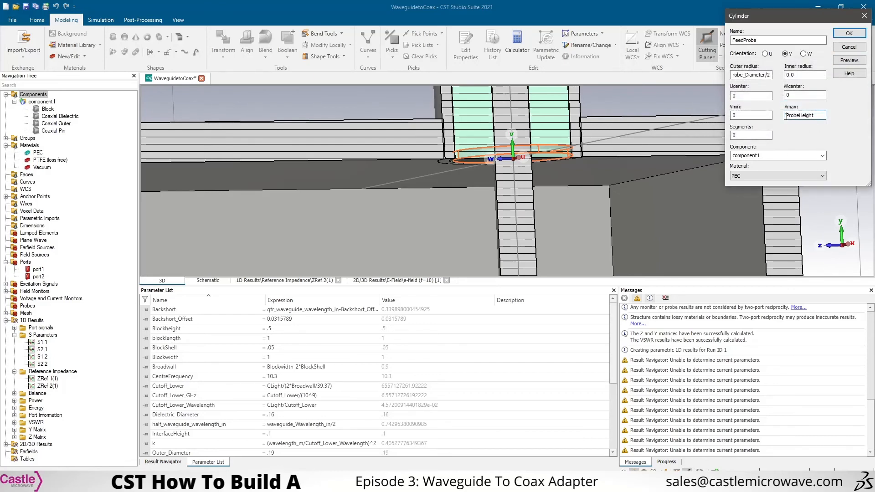
type("-")
left_click(850, 60)
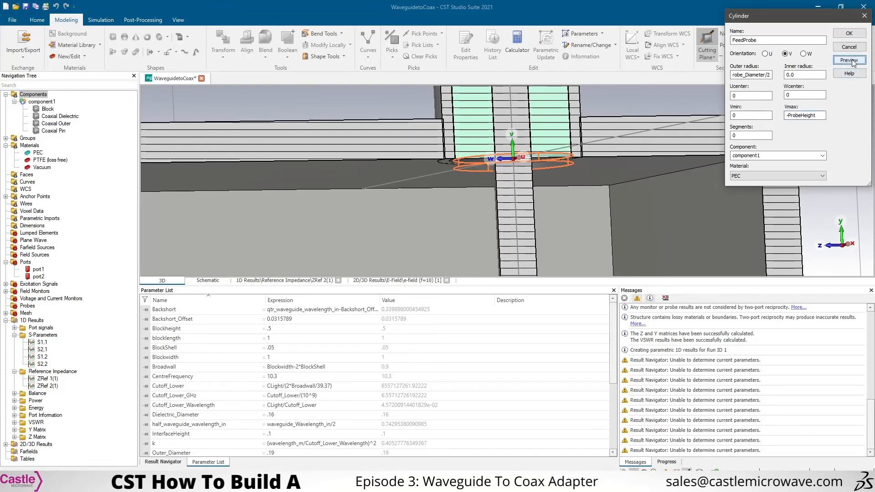
left_click(856, 37)
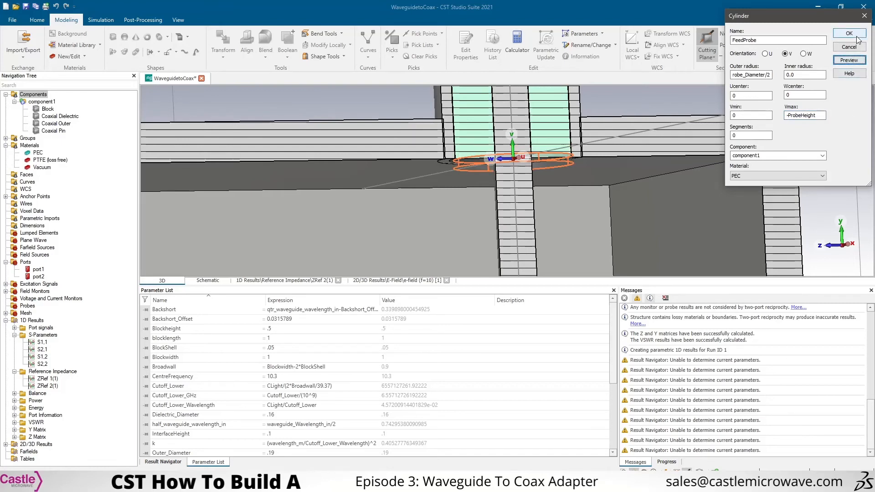
left_click(742, 144)
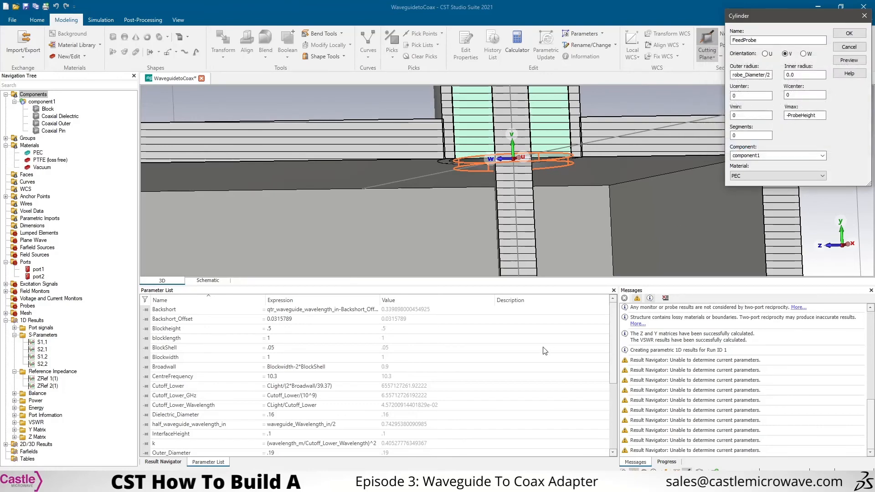
Roll the model history back to the last port 2 definition, just before the FeedProbe cylinder.
left_click_drag(490, 174, 483, 190)
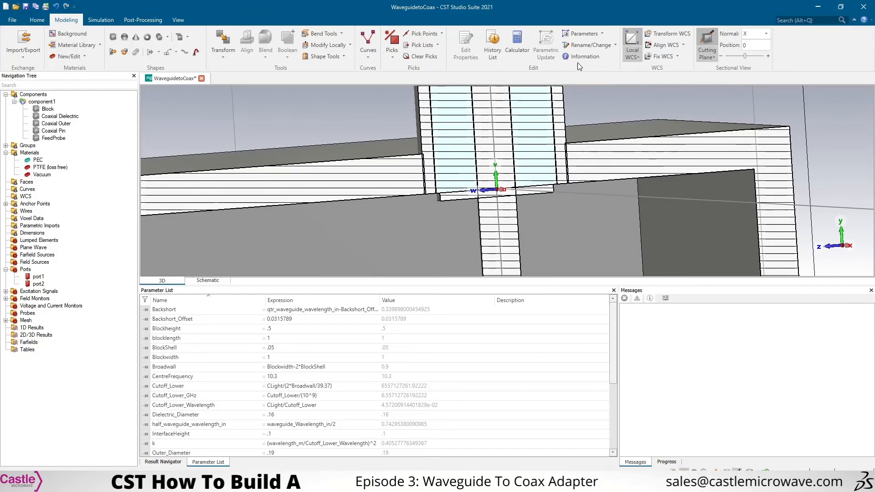
left_click(492, 45)
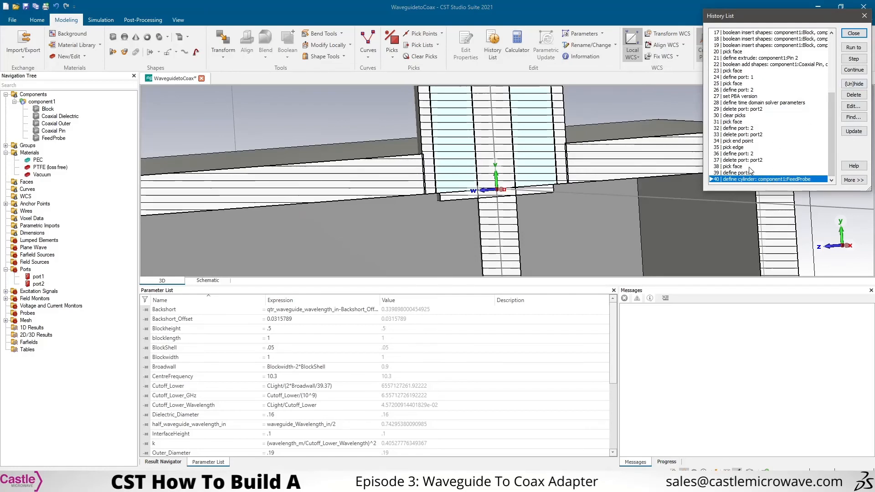
key("Up")
left_click(853, 58)
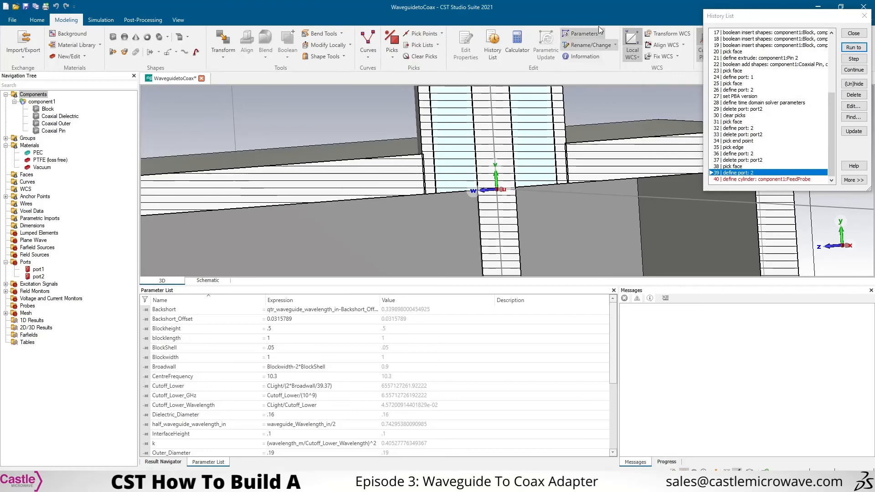
Move the local coordinate system down the coaxial pin by a DV offset of -ProbePosition, defining ProbePosition as .2.
left_click(668, 34)
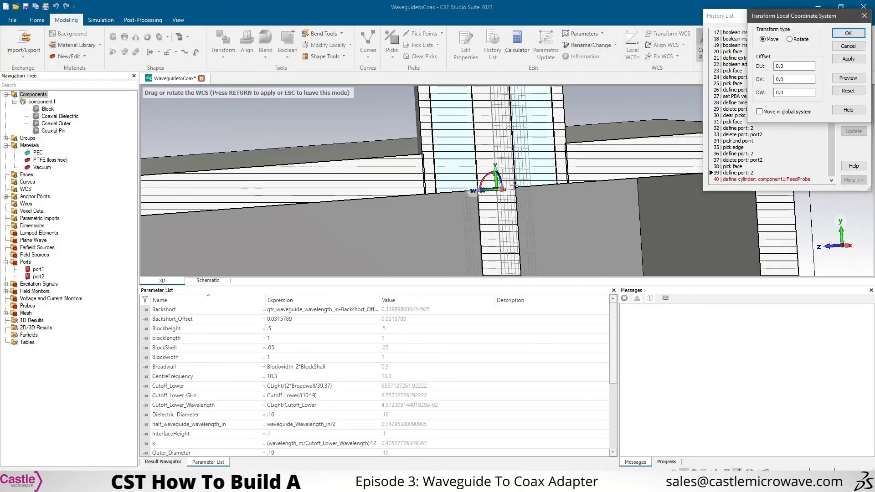
scroll(501, 167, "up", 3)
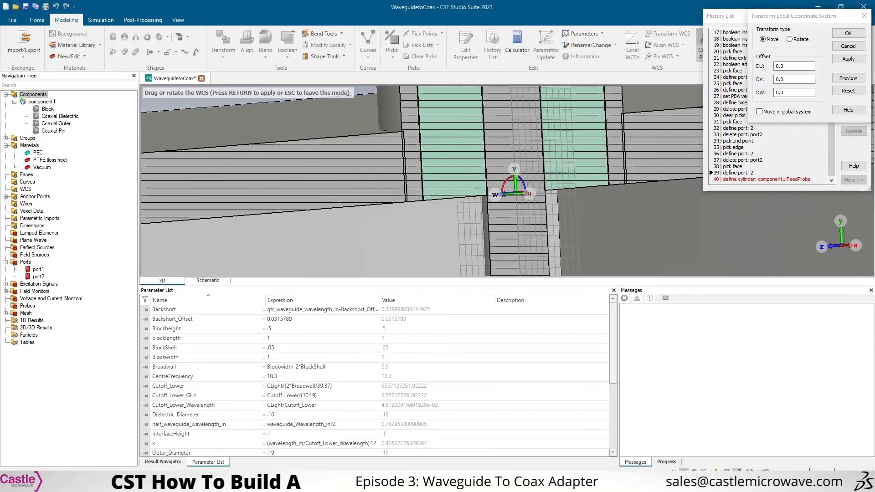
left_click_drag(515, 180, 520, 245)
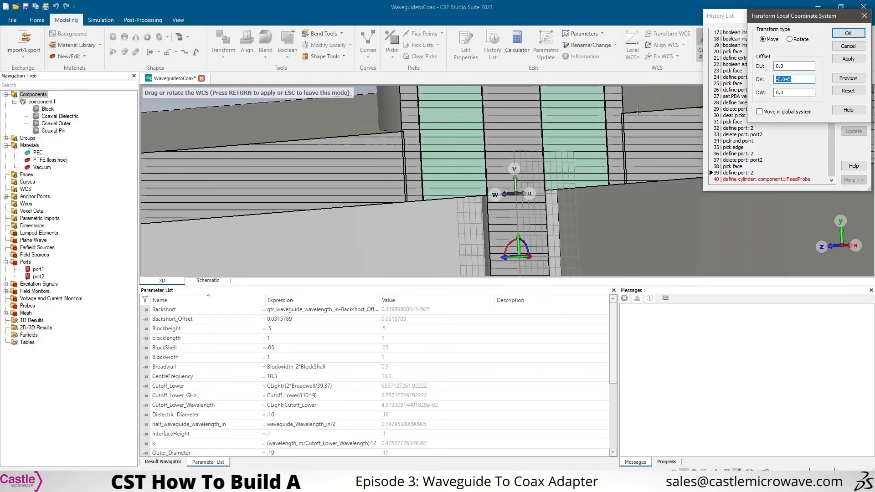
type("Proj")
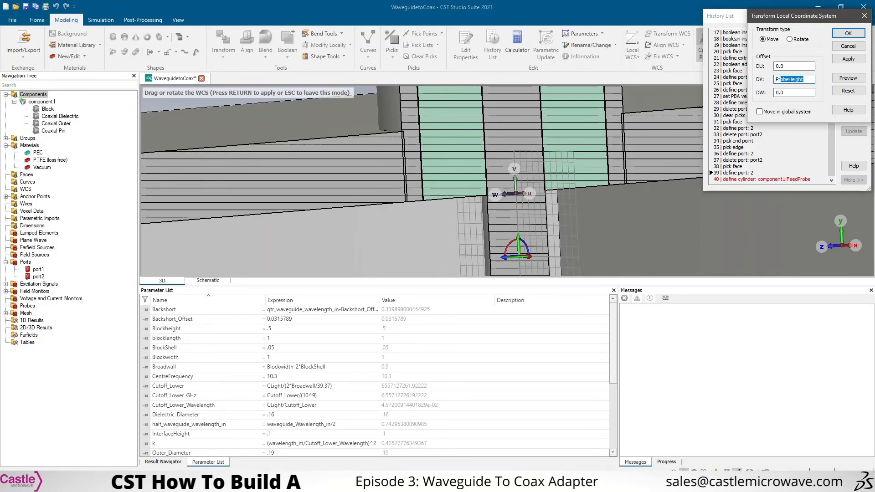
type("be\\")
key("BackSpace")
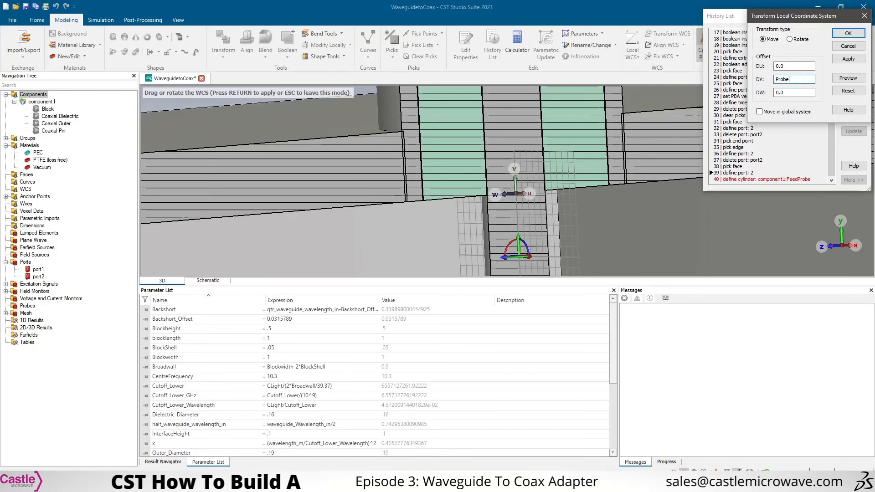
type("Position")
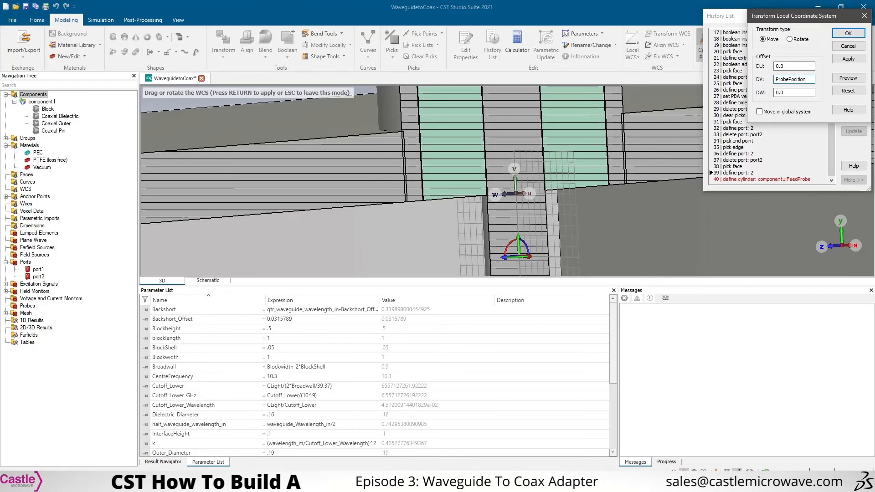
left_click(777, 79)
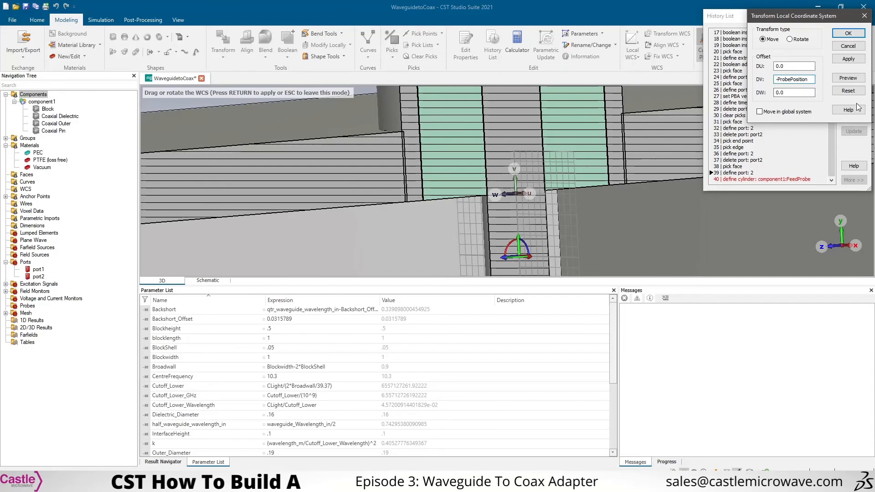
left_click(848, 33)
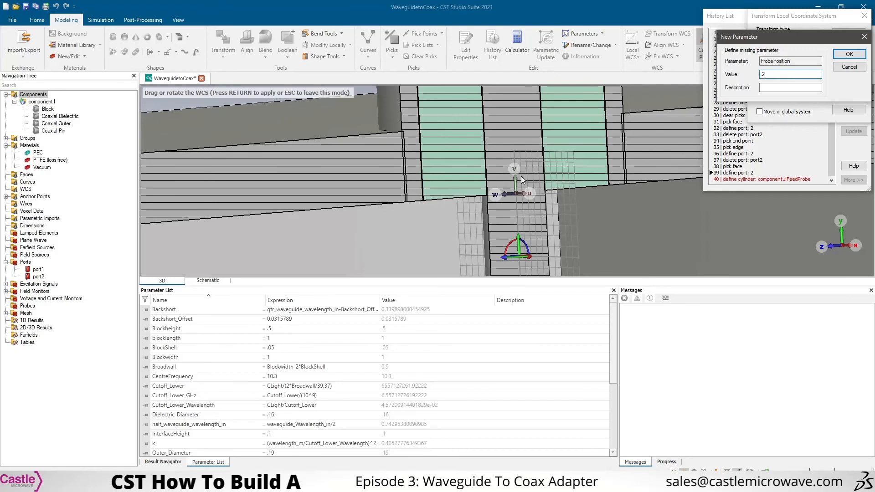
left_click(849, 55)
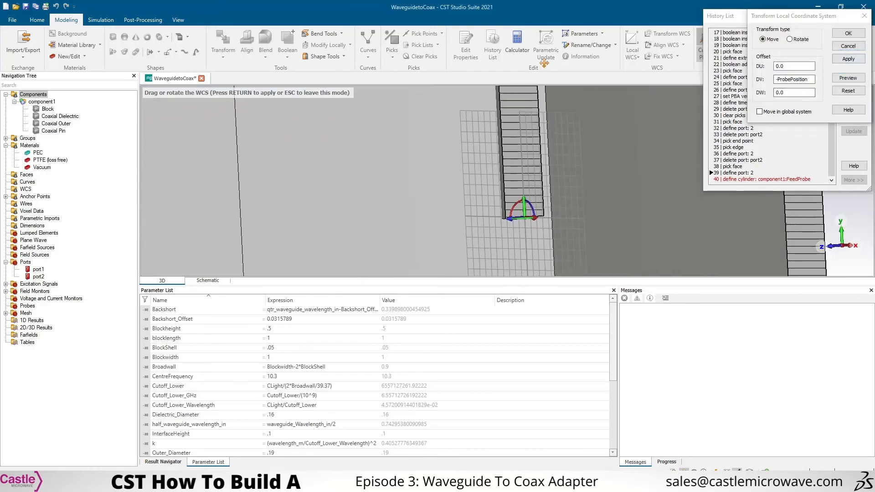
left_click(847, 34)
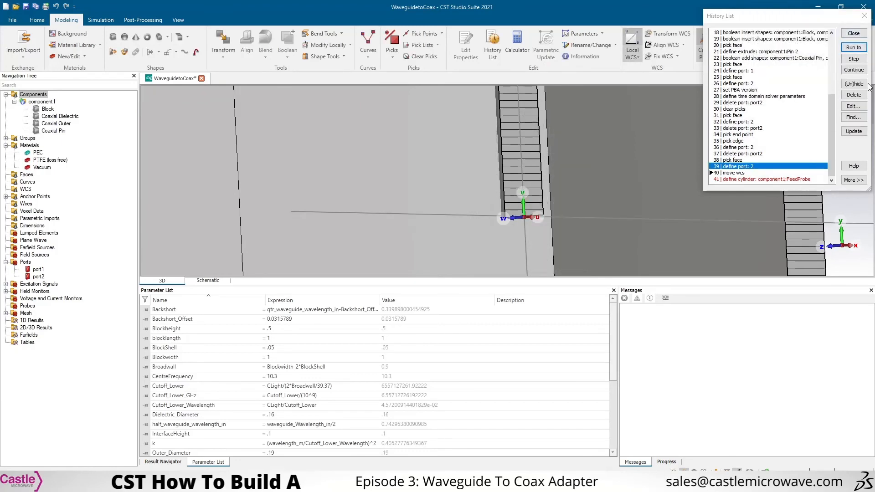
Step the history forward to rebuild the FeedProbe cylinder at the moved coordinate system, and close the history list.
left_click(856, 60)
left_click_drag(551, 236, 592, 152)
left_click_drag(379, 225, 496, 202)
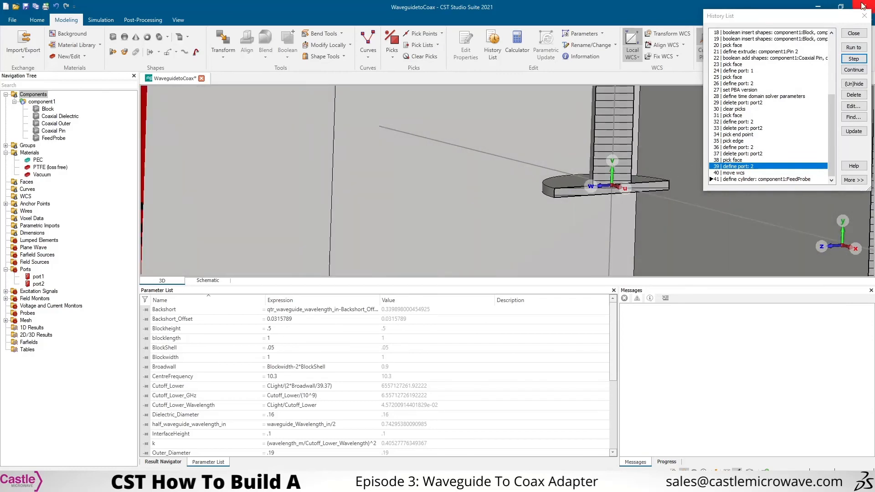
left_click(853, 34)
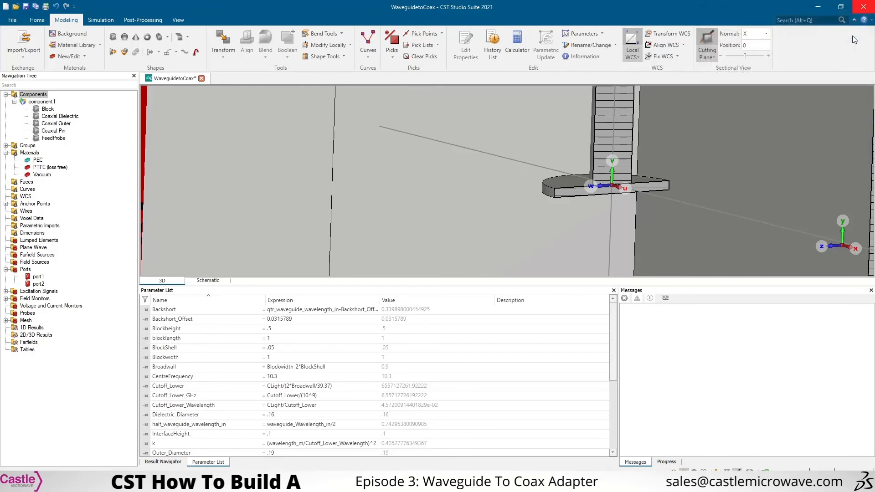
left_click_drag(673, 162, 498, 227)
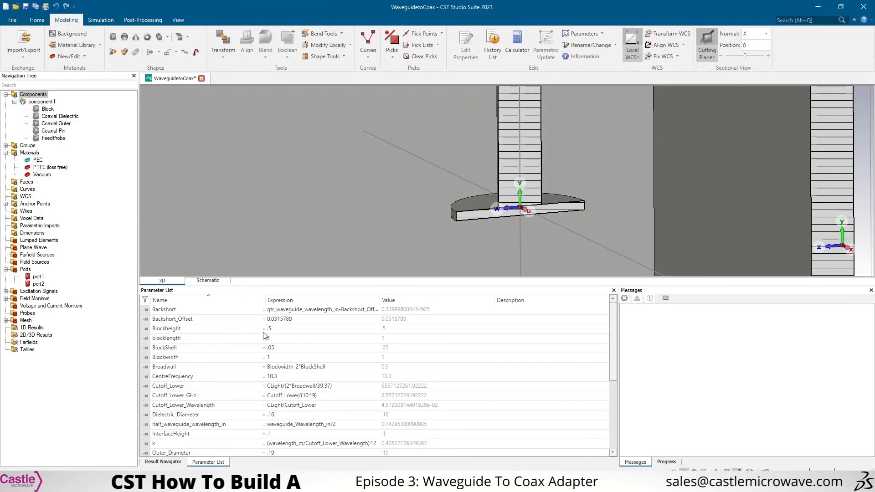
Pin ProbeHeight, ProbePosition and Probe_Diameter so they are listed ahead of the other parameters.
scroll(301, 379, "down", 4)
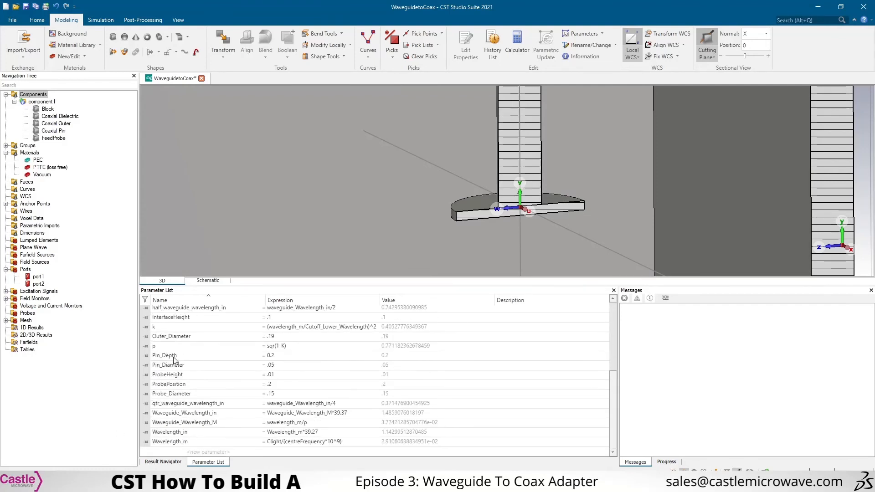
left_click(145, 374)
key("Delete")
left_click(146, 384)
key("Delete")
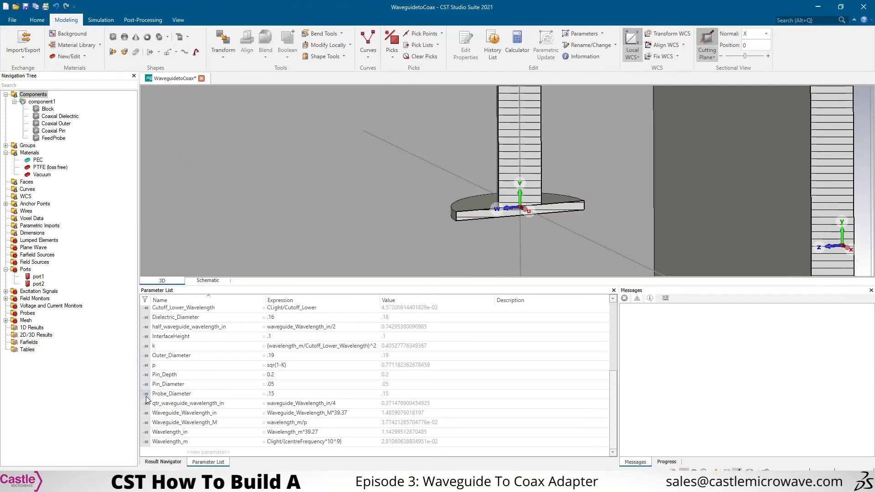
left_click(146, 394)
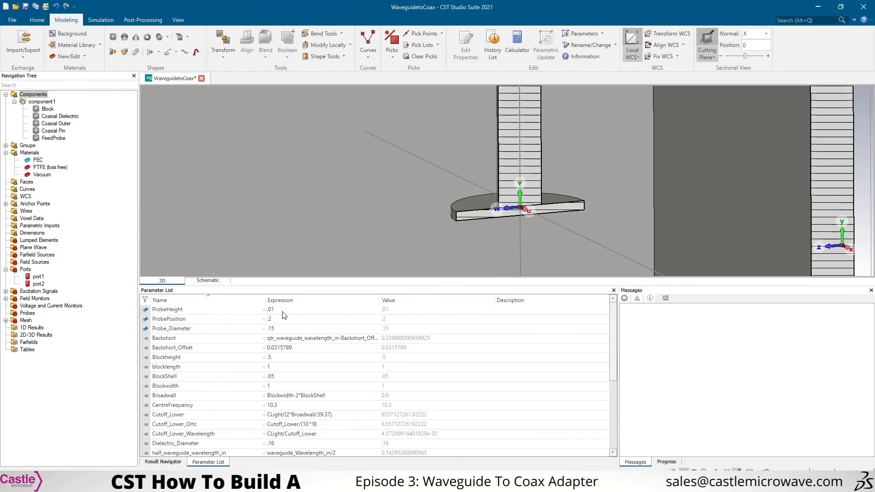
Set the ProbeHeight parameter to .1 and update the model parametrically.
double_click(282, 311)
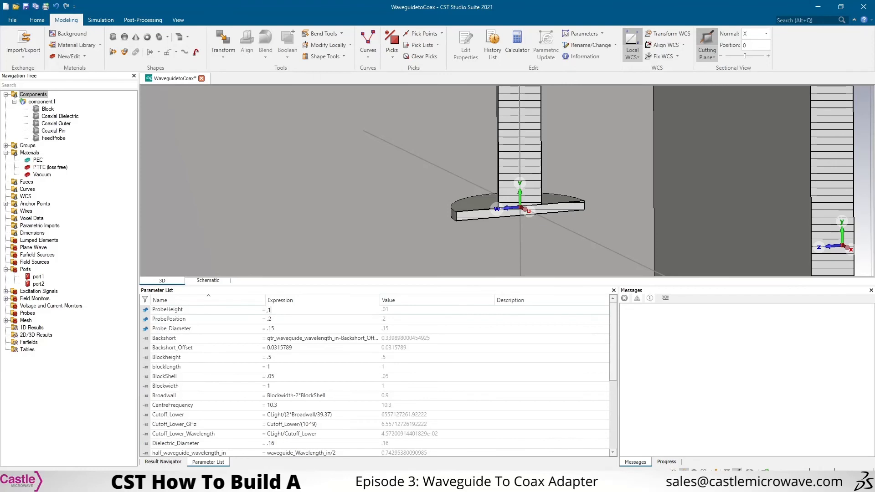
key("Return")
key("F7")
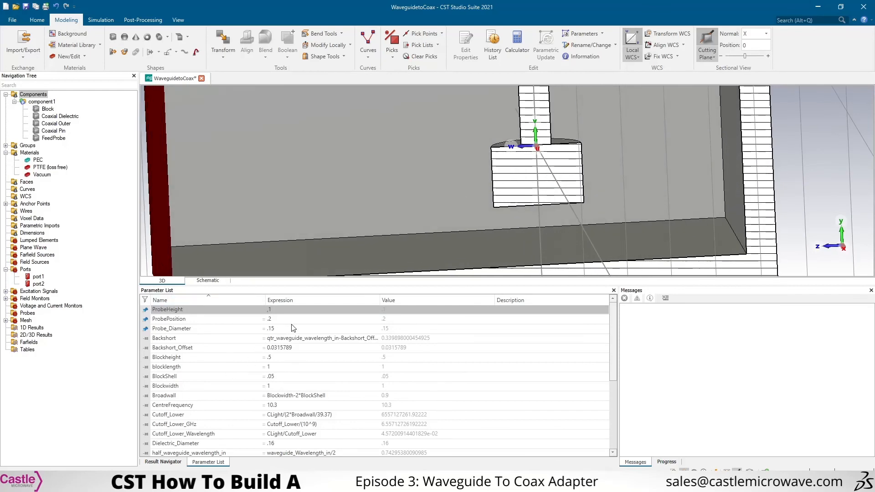
Set the ProbePosition parameter to .1 and update the model parametrically.
double_click(269, 319)
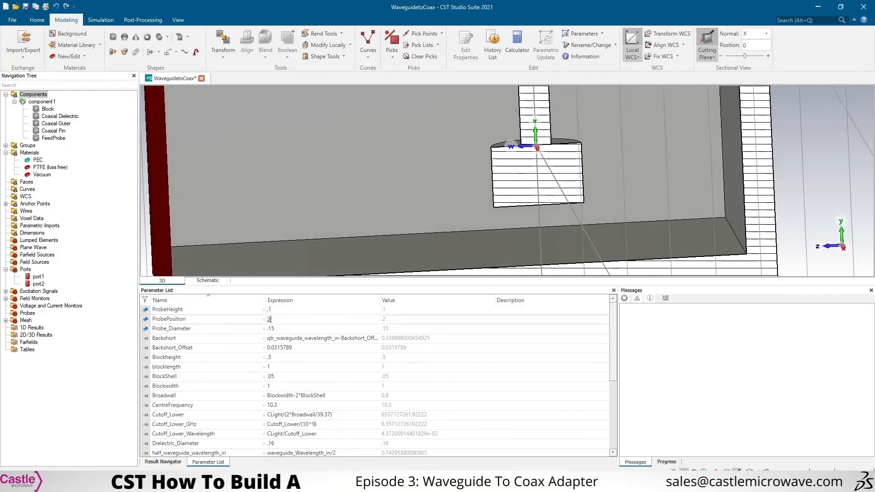
key("BackSpace")
key("BackSpace")
key("Return")
scroll(596, 144, "down", 3)
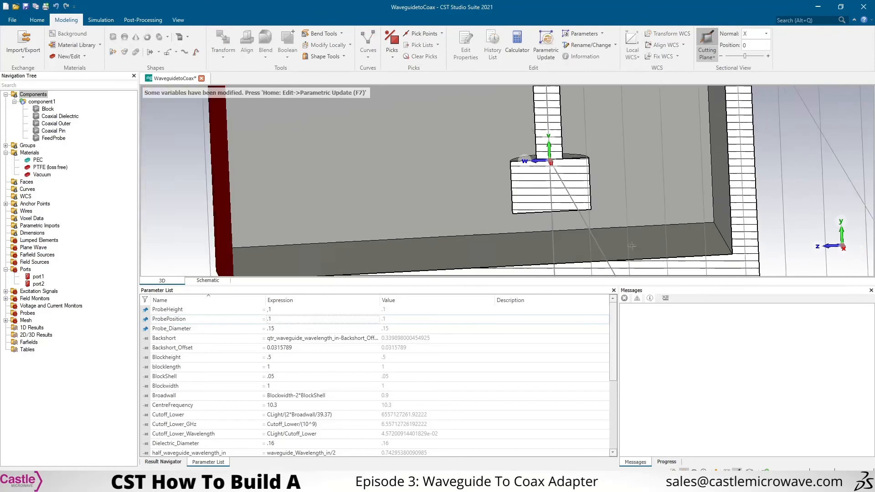
key("F7")
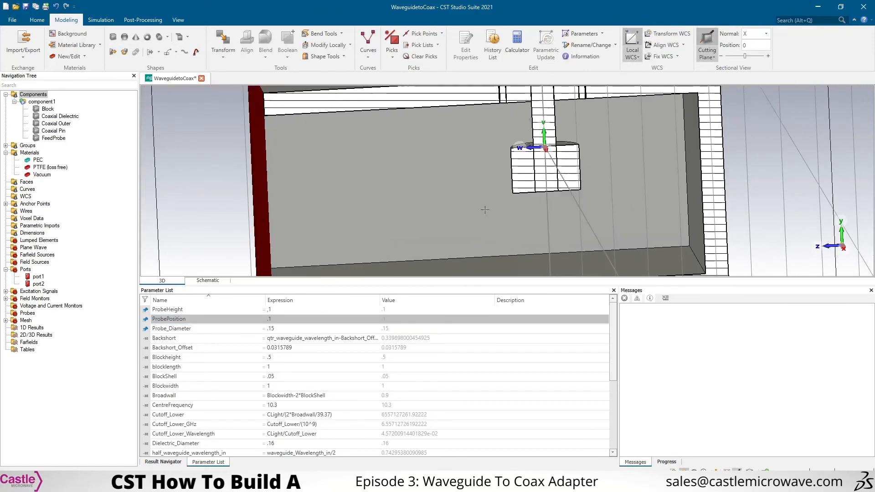
Set the Probe_Diameter parameter to .3 and update the model parametrically.
double_click(281, 329)
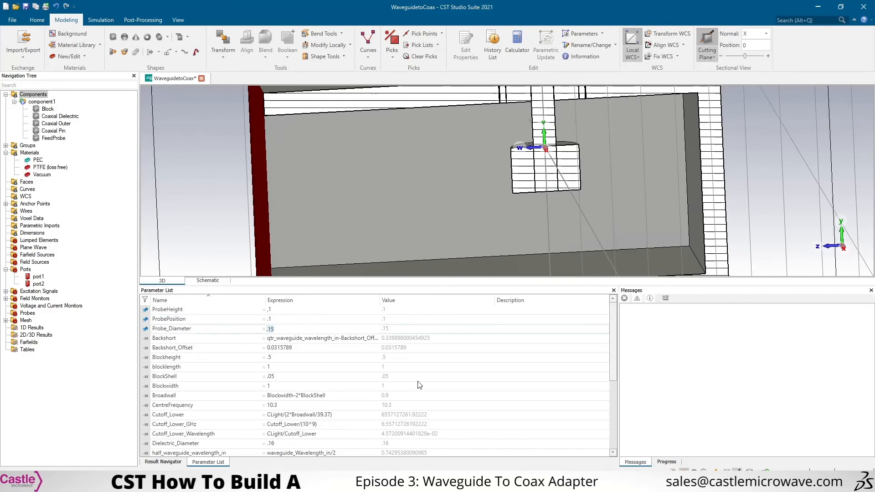
type(".3")
key("Return")
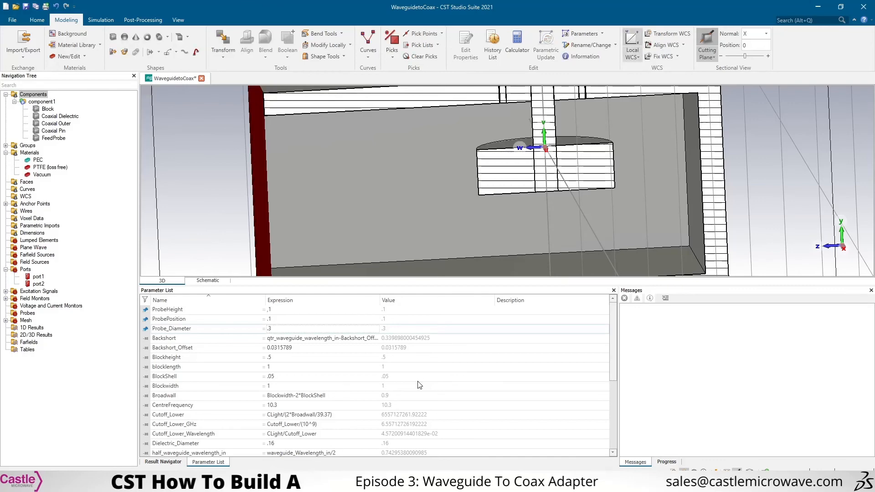
left_click_drag(501, 205, 481, 192)
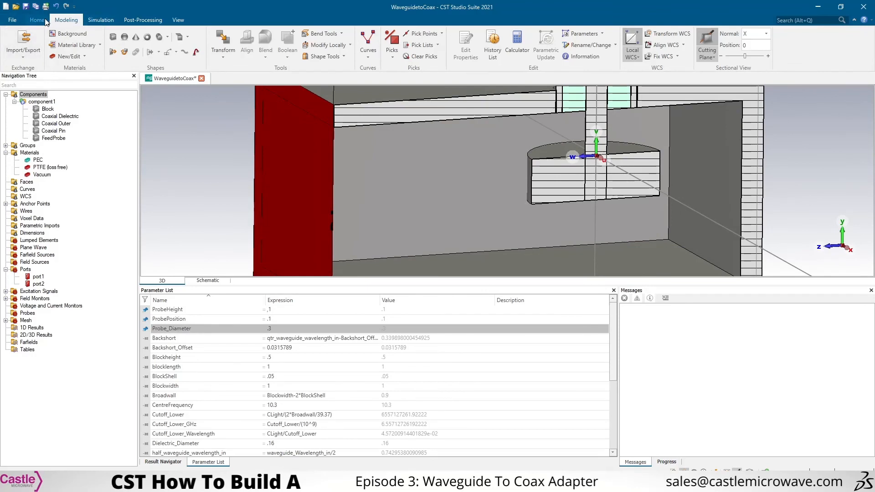
Open the parameter sweep setup and delete the Pin_Depth sweep from Sequence 1.
left_click(101, 20)
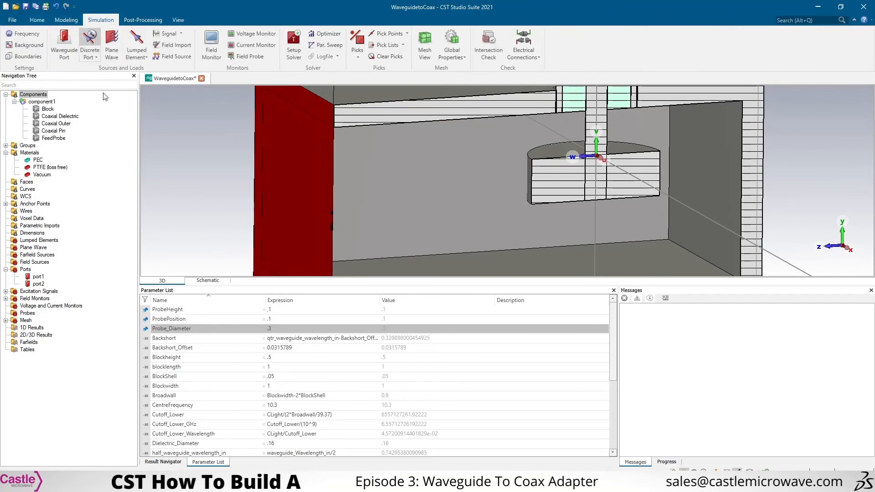
left_click(326, 44)
left_click(371, 204)
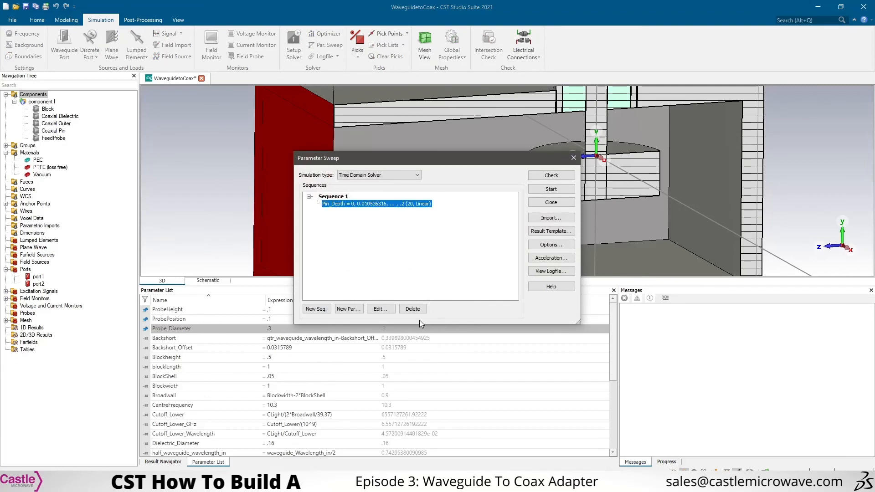
left_click(413, 309)
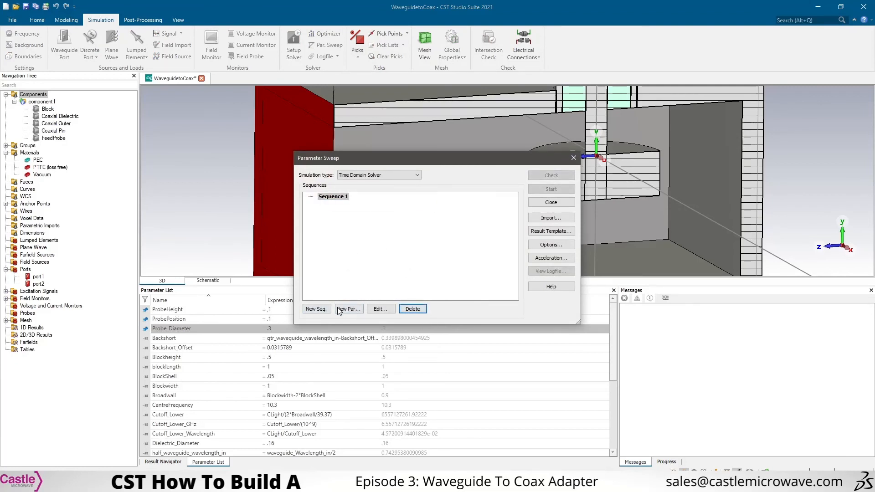
Add a linear Probe_Diameter sweep from .06 to .2 with 5 samples to Sequence 1.
left_click(348, 309)
left_click(424, 210)
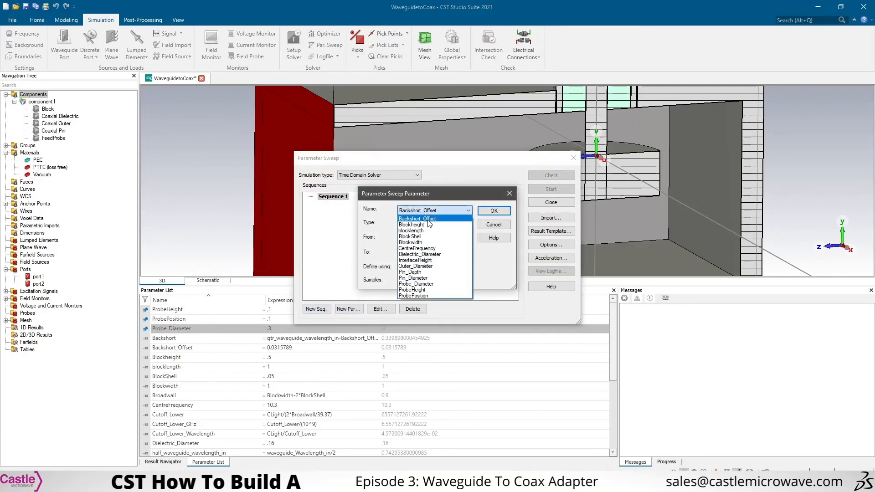
left_click(429, 285)
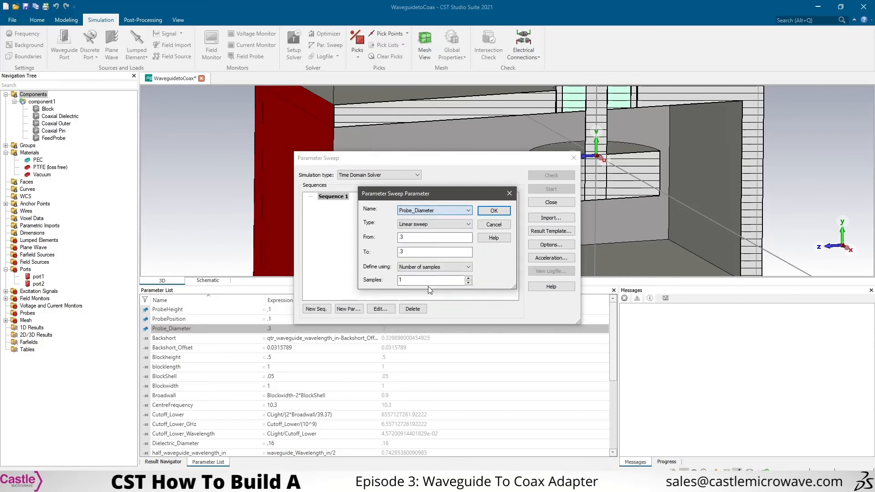
key("Tab")
key("Tab")
key("Tab")
key("Tab")
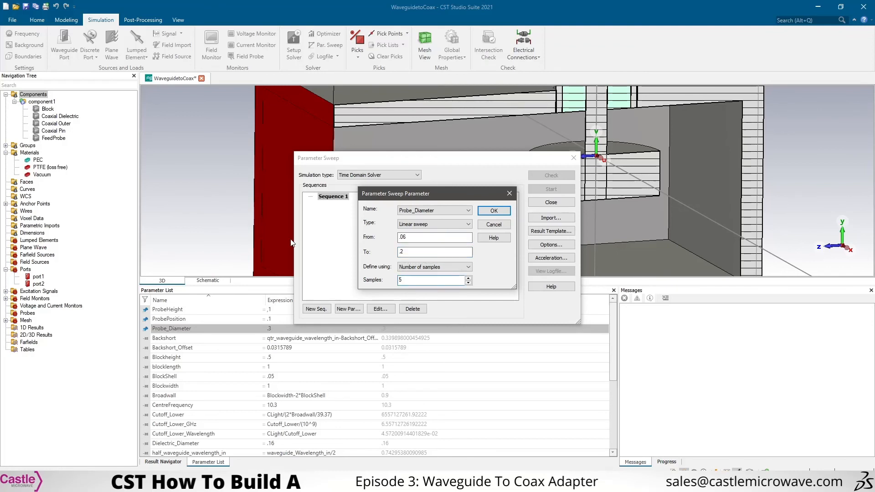
left_click(492, 211)
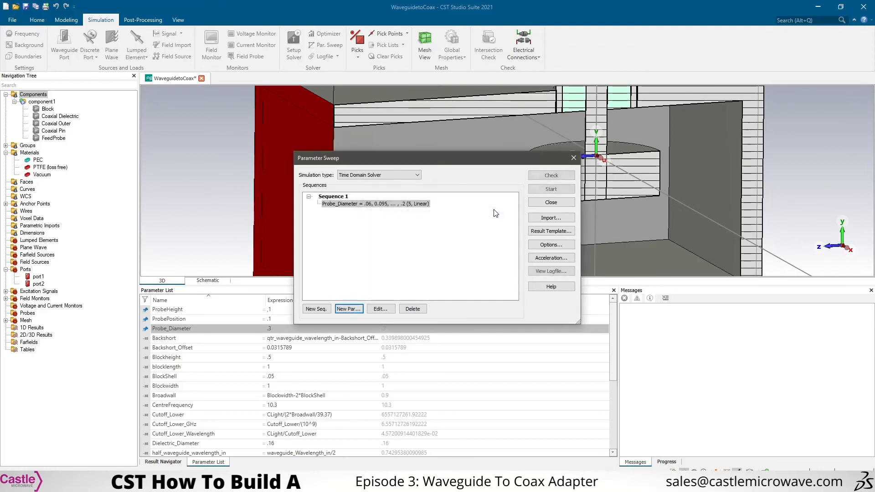
Add a linear ProbeHeight sweep from .01 to .2 with 5 samples to Sequence 1.
left_click(349, 309)
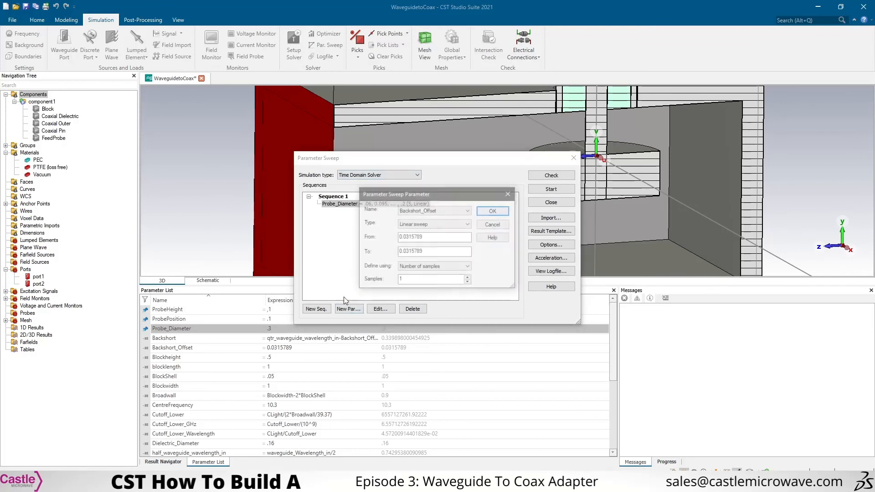
left_click(432, 214)
left_click(415, 284)
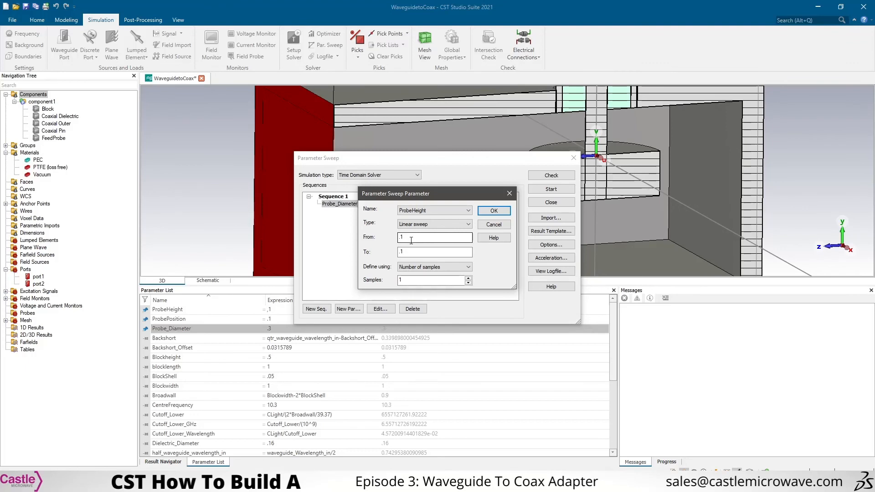
left_click_drag(416, 234, 309, 239)
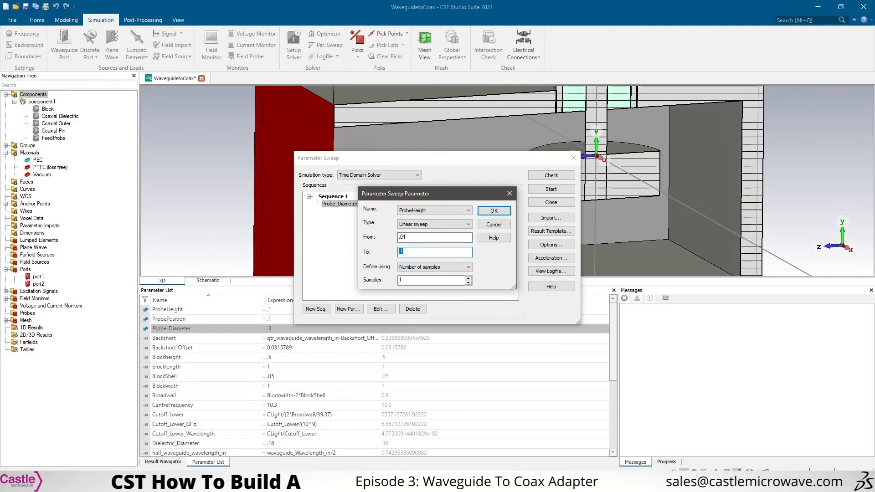
type(".2")
key("Tab")
key("Tab")
type("5")
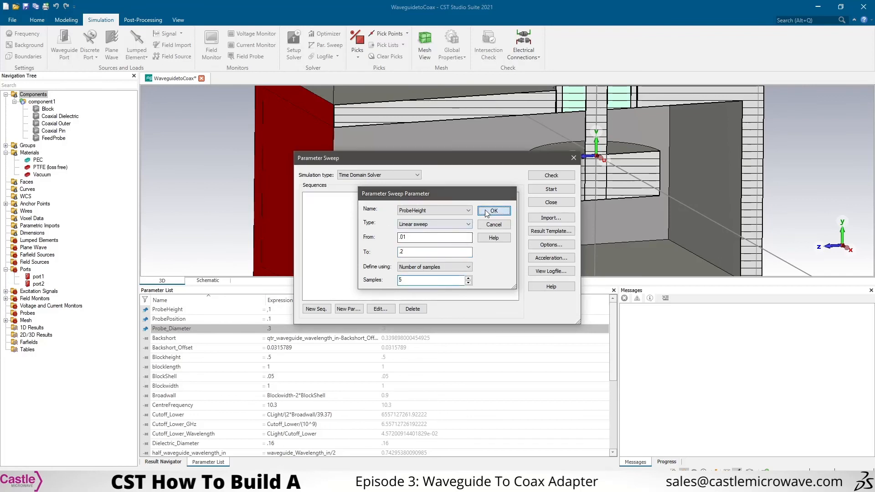
left_click(489, 210)
Add a linear ProbePosition sweep from 0 to .2 with 5 samples to Sequence 1.
left_click(348, 309)
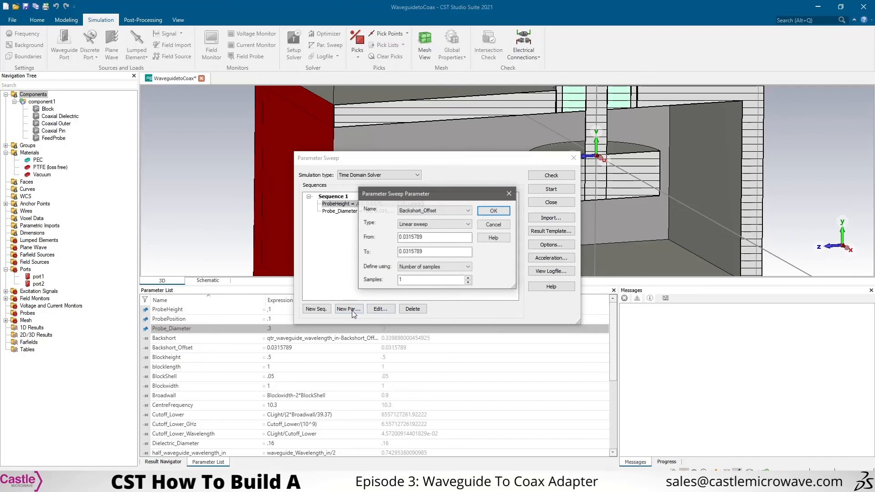
left_click(433, 210)
left_click(421, 283)
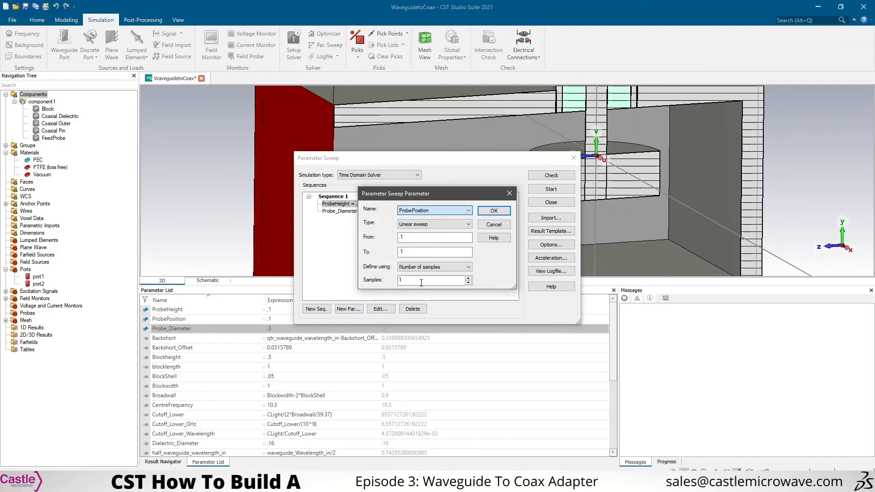
key("Tab")
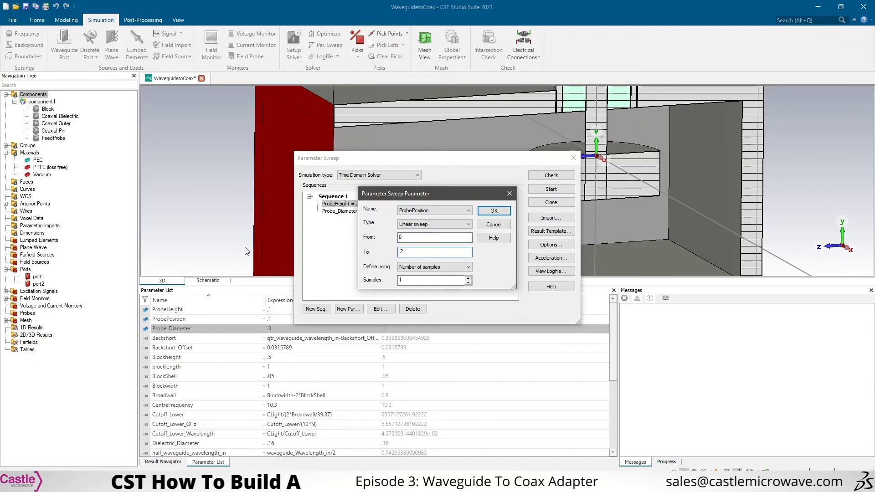
key("Tab")
key("Tab")
type("5")
left_click(494, 210)
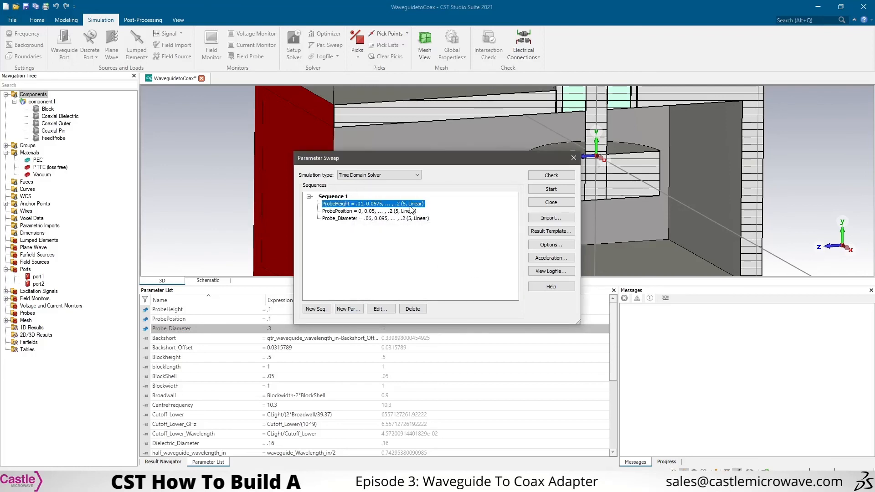
Review the ProbeHeight, ProbePosition and Probe_Diameter ranges and sample counts in Sequence 1.
left_click(423, 220)
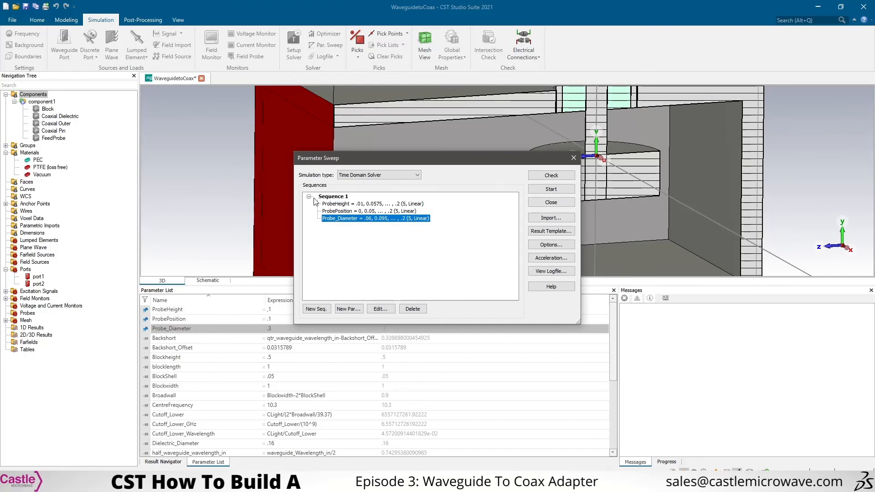
left_click(335, 198)
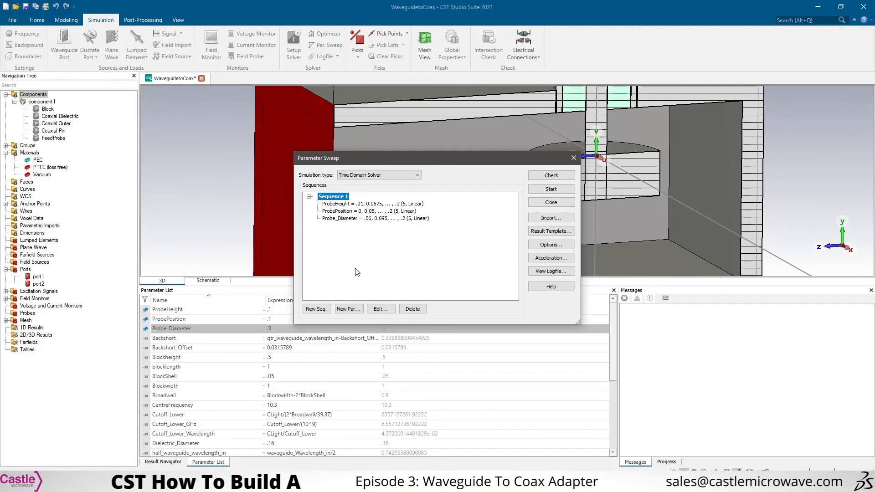
left_click(404, 211)
left_click(415, 218)
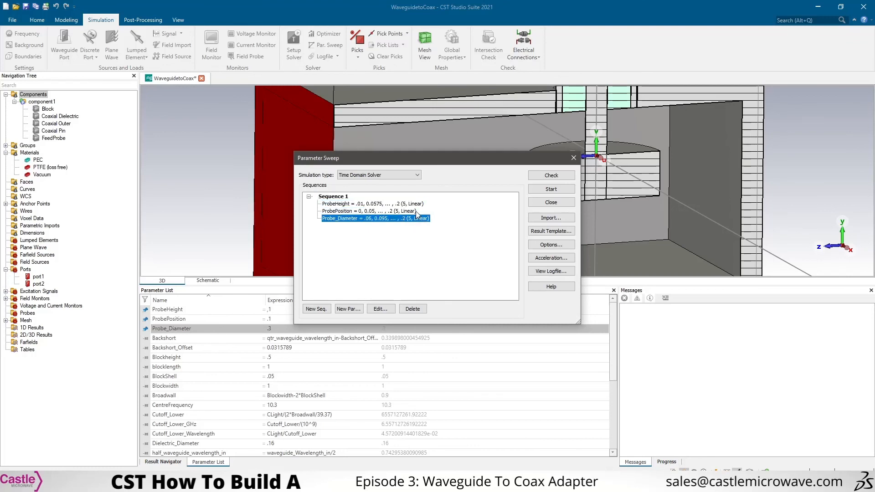
left_click(416, 204)
left_click(415, 211)
left_click(415, 218)
left_click(415, 206)
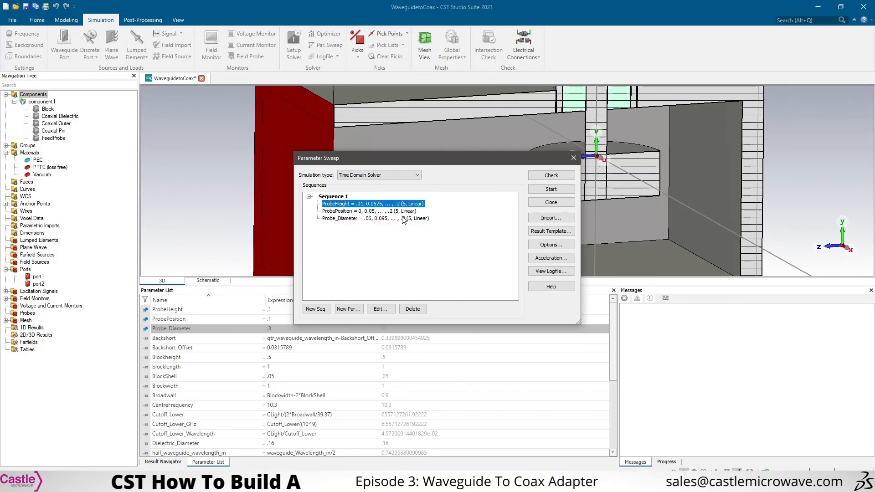
left_click(405, 211)
left_click(407, 219)
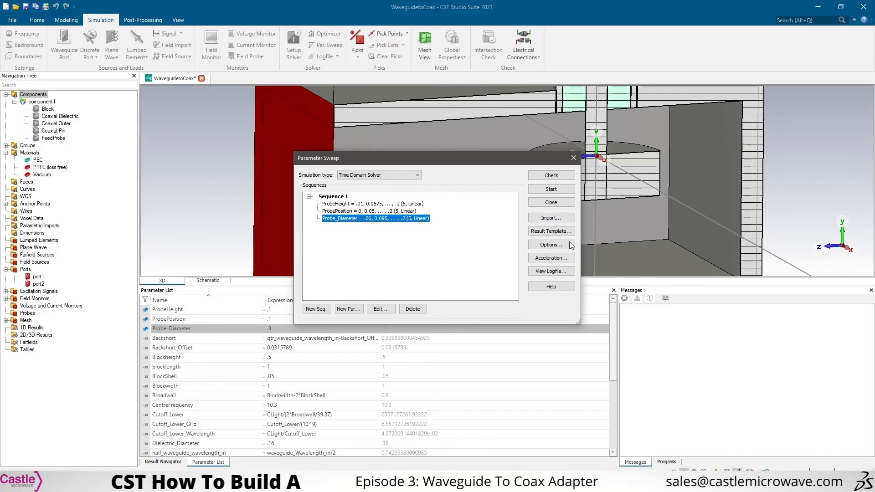
Close the parameter sweep setup, view the Optimizer's algorithm and parameter settings, and dismiss them.
left_click(549, 204)
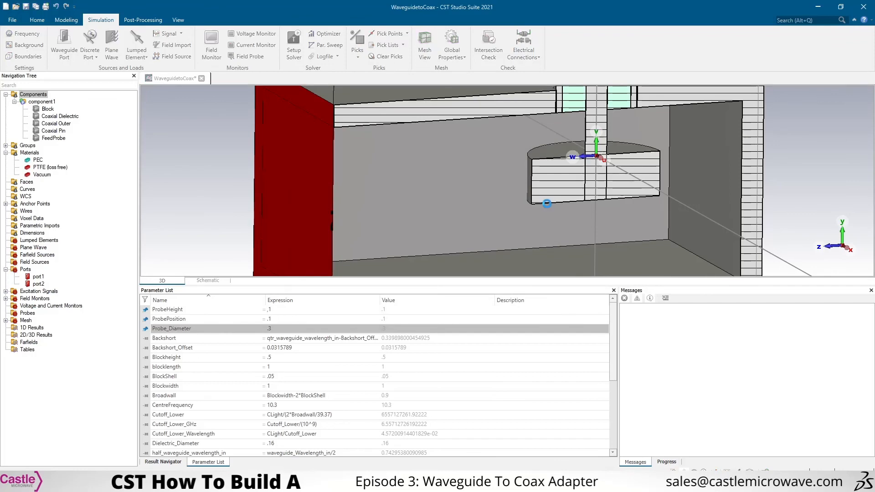
left_click(322, 36)
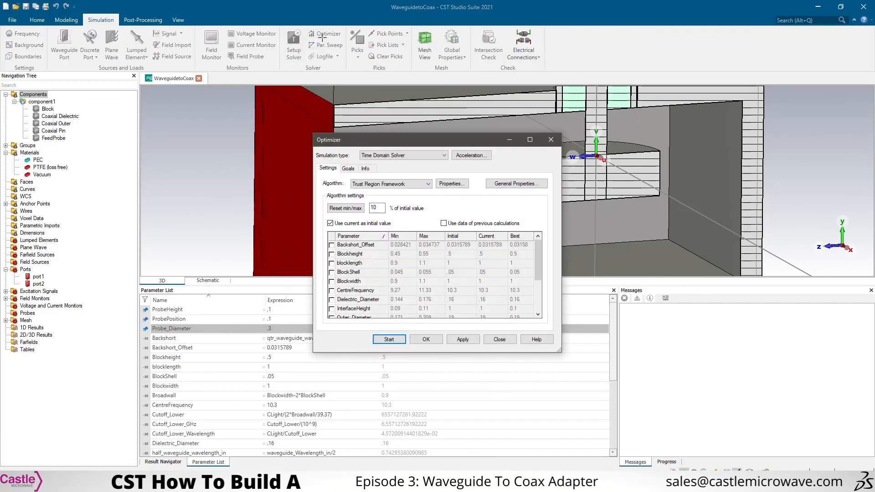
key("Escape")
Reopen the parameter sweep setup and start the Sequence 1 sweep with the Time Domain Solver.
left_click(329, 45)
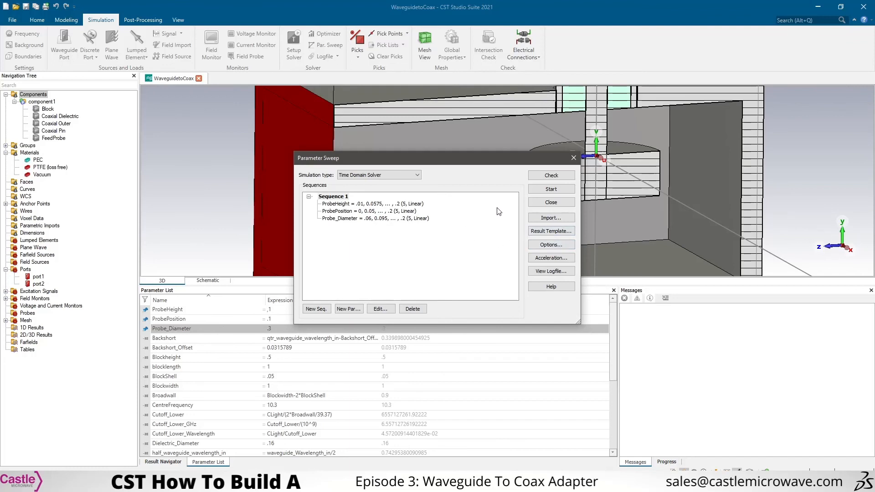
left_click(538, 191)
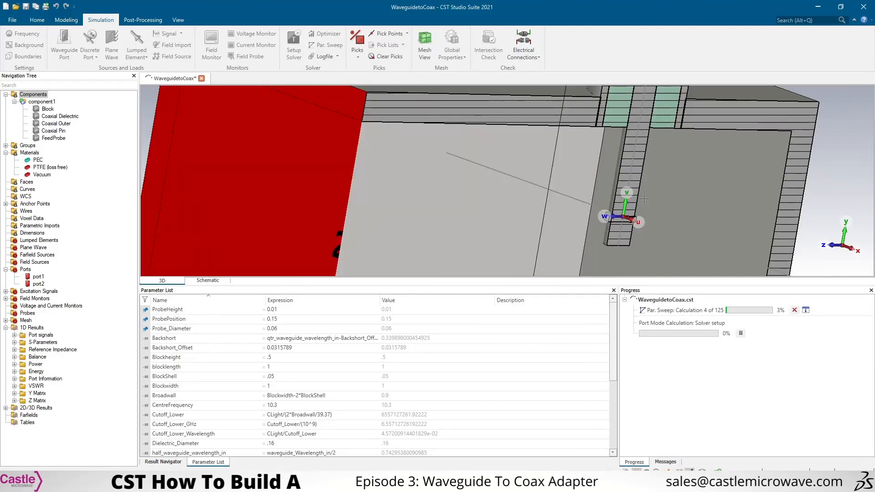
scroll(644, 199, "down", 2)
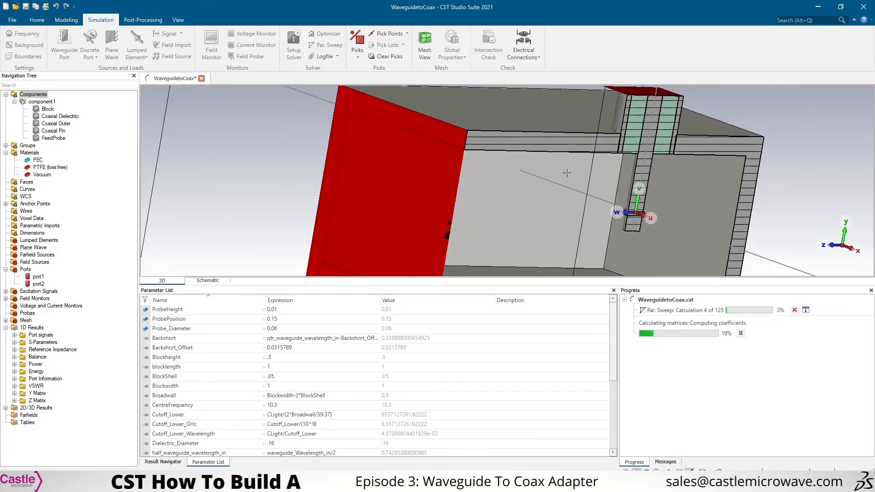
left_click_drag(545, 160, 506, 179)
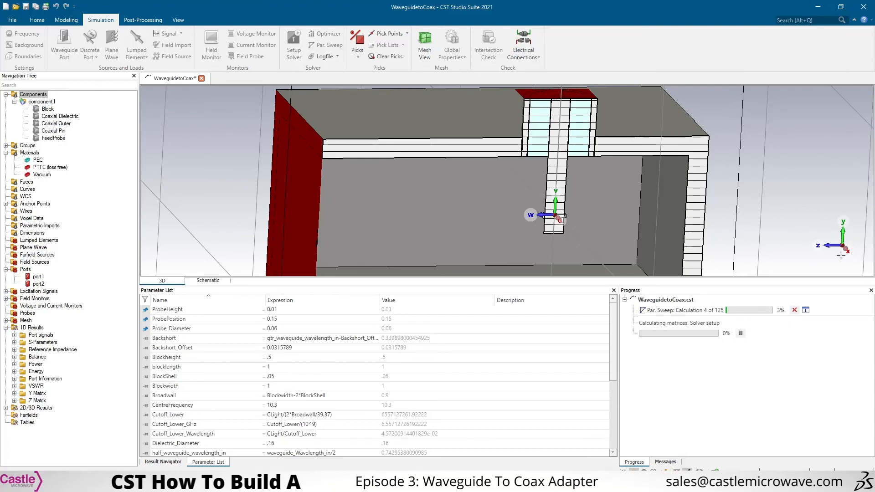
middle_click_drag(638, 219, 645, 209)
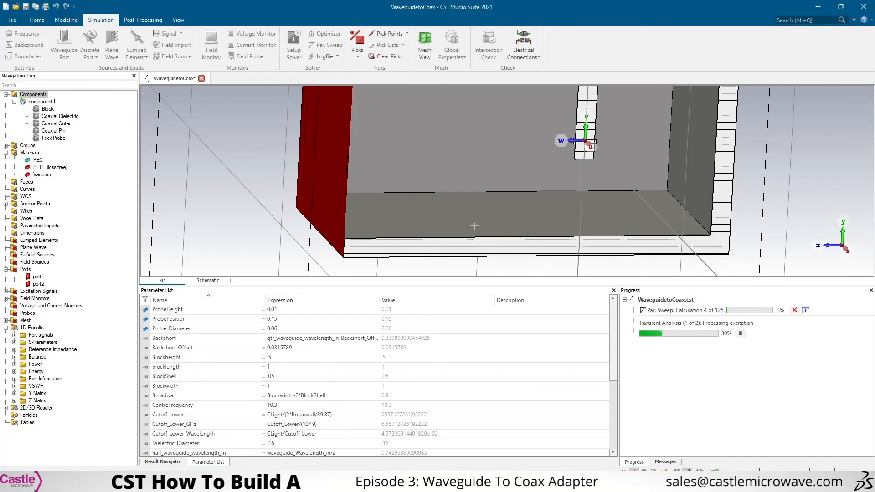
scroll(475, 228, "down", 2)
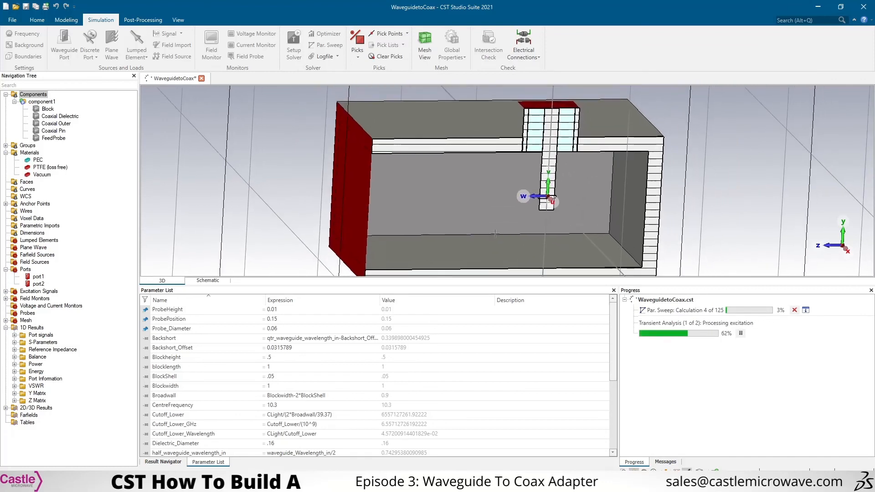